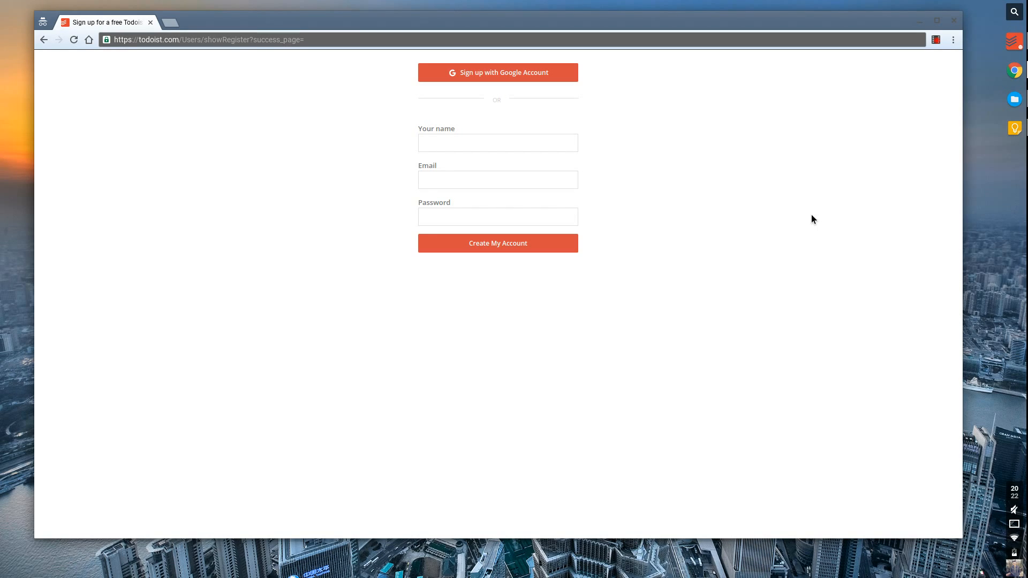
# Enter your name in the sign-up form, fixing typos, and get started into the empty Inbox.
pyautogui.click(476, 152)
pyautogui.write('Francesco ')
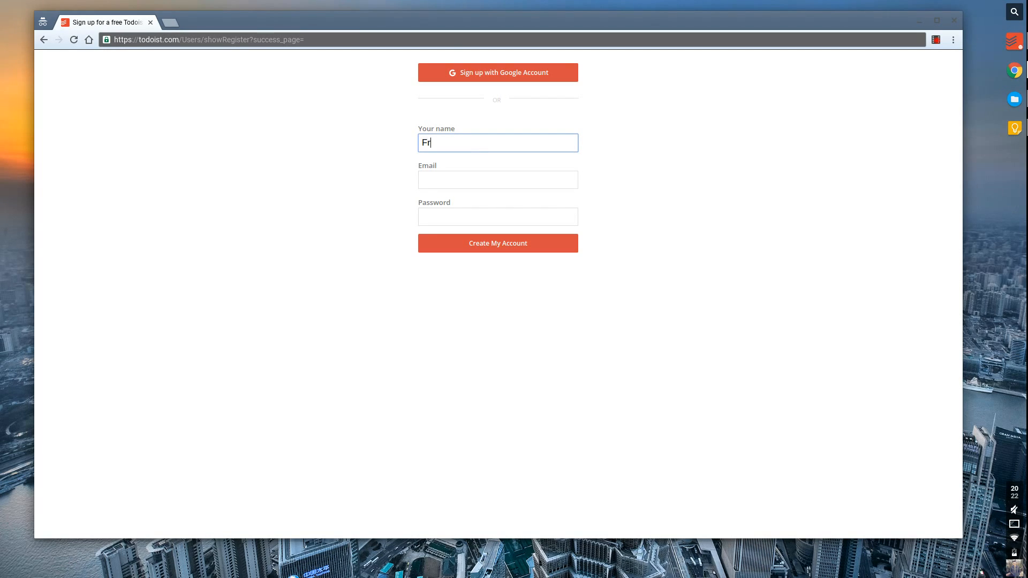
pyautogui.write("D'Al")
pyautogui.press('BackSpace')
pyautogui.write('ke')
pyautogui.press('BackSpace')
pyautogui.press('BackSpace')
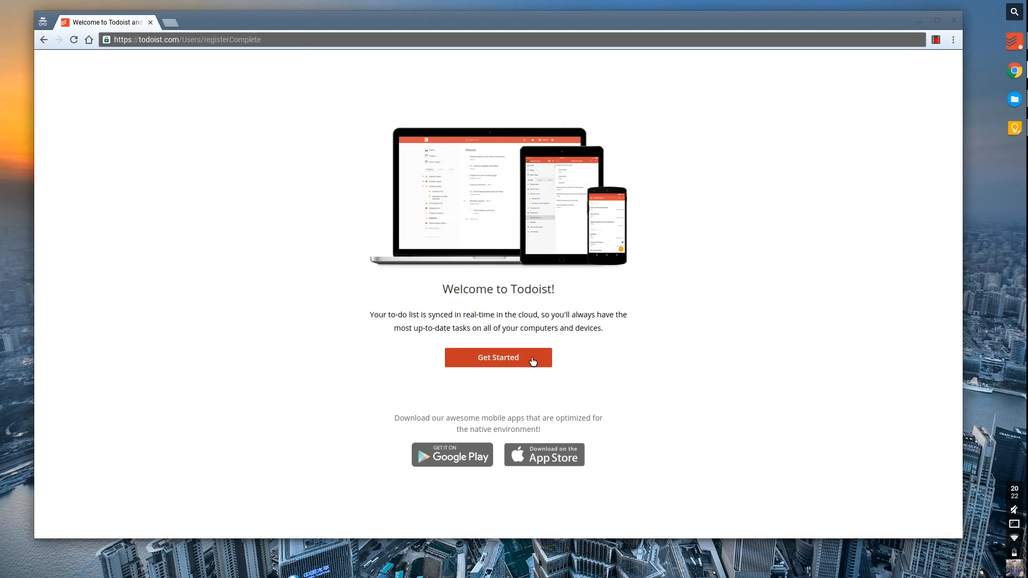
pyautogui.click(531, 358)
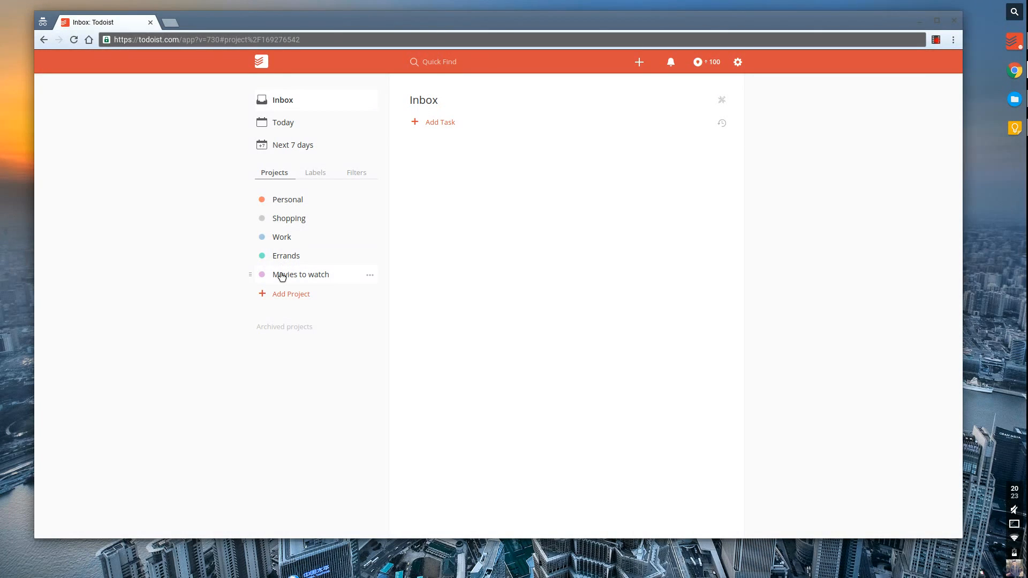
pyautogui.click(312, 174)
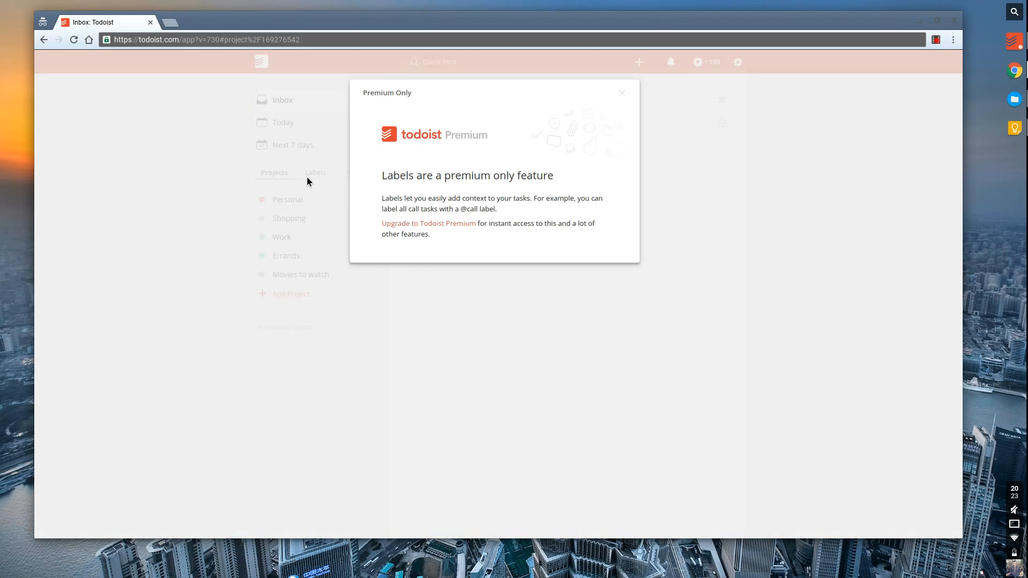
pyautogui.click(622, 93)
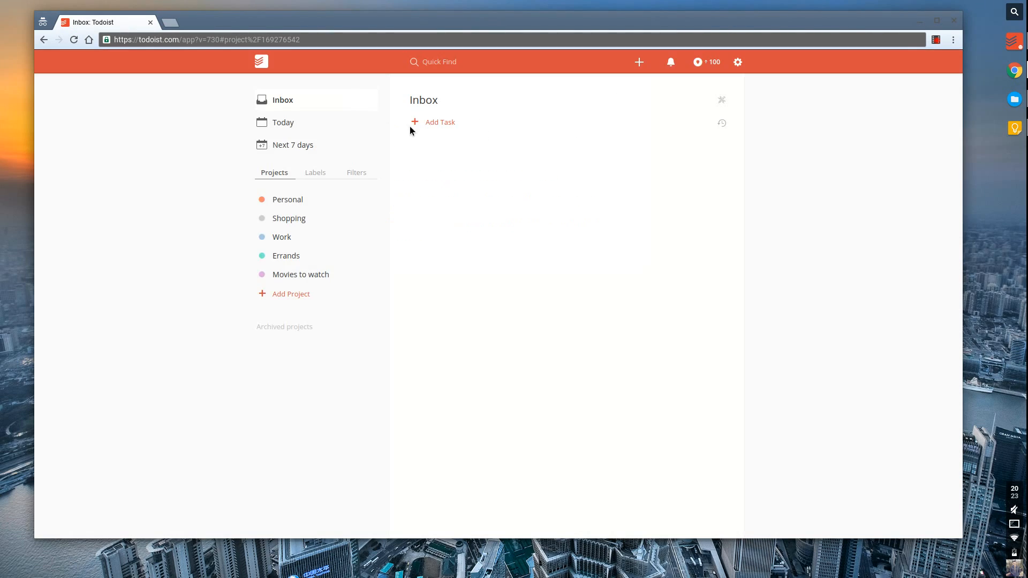
pyautogui.click(348, 179)
pyautogui.moveTo(370, 209)
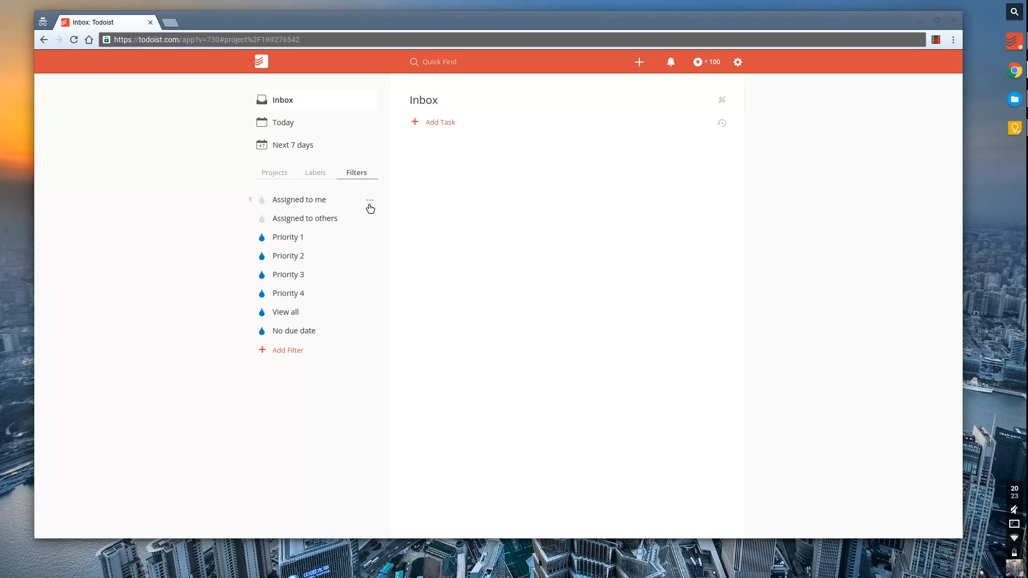
pyautogui.click(330, 227)
pyautogui.click(331, 199)
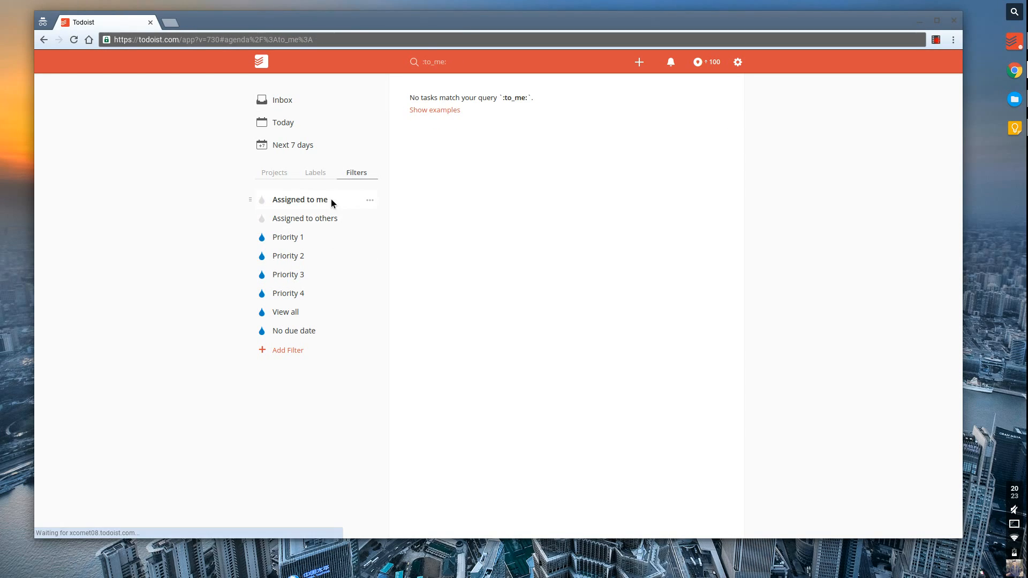
pyautogui.click(305, 237)
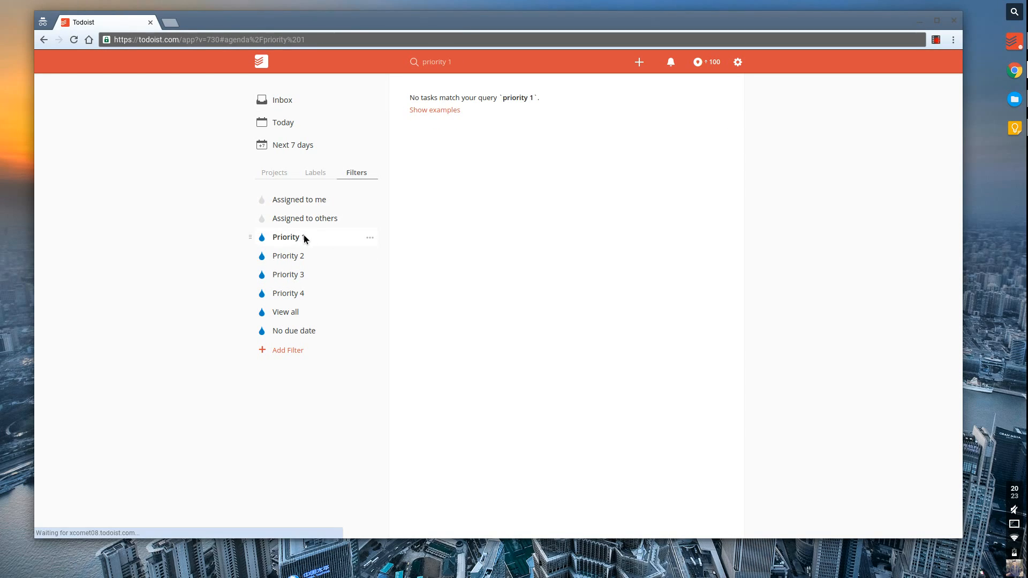
pyautogui.click(280, 181)
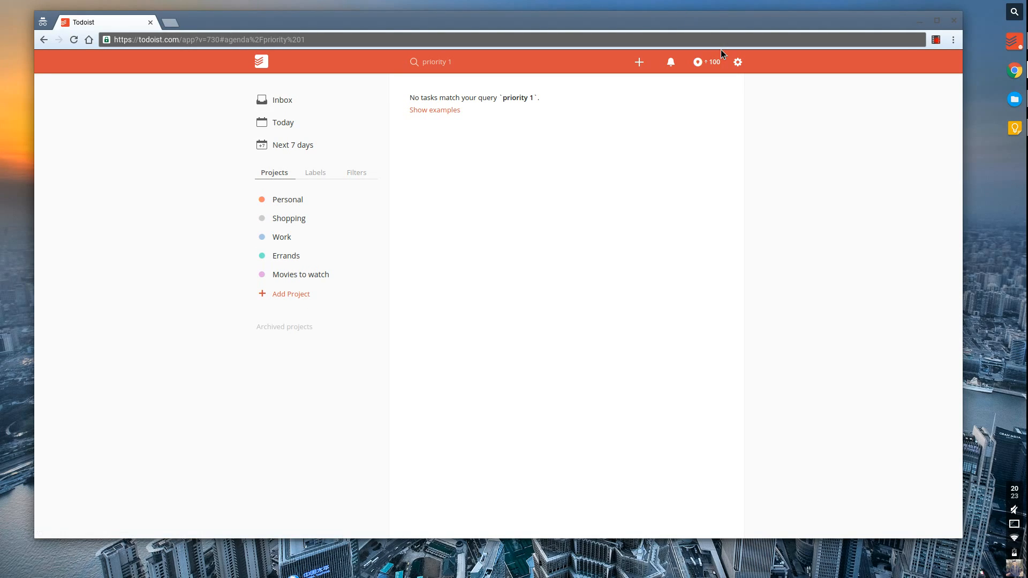
pyautogui.click(737, 62)
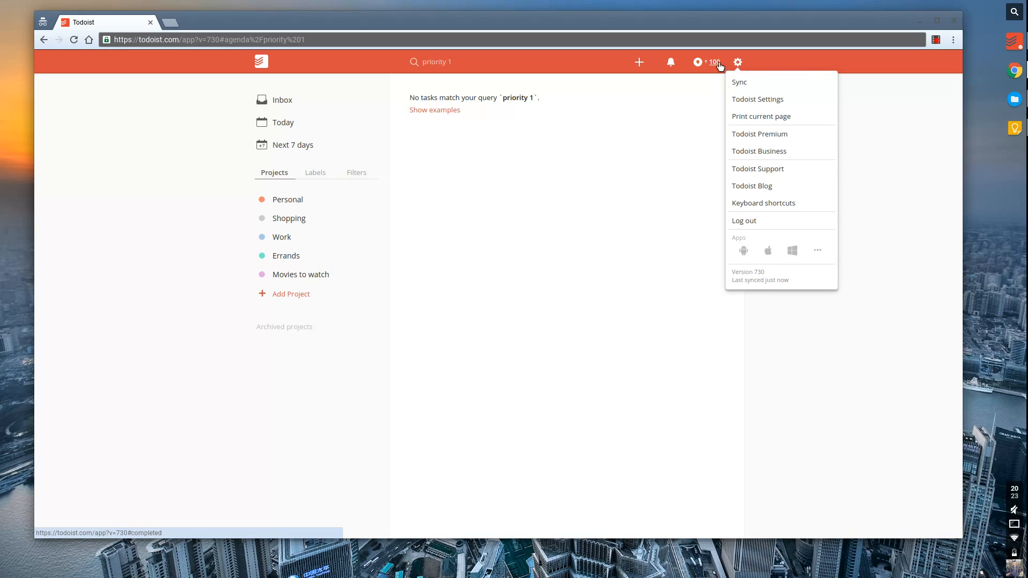
pyautogui.click(697, 62)
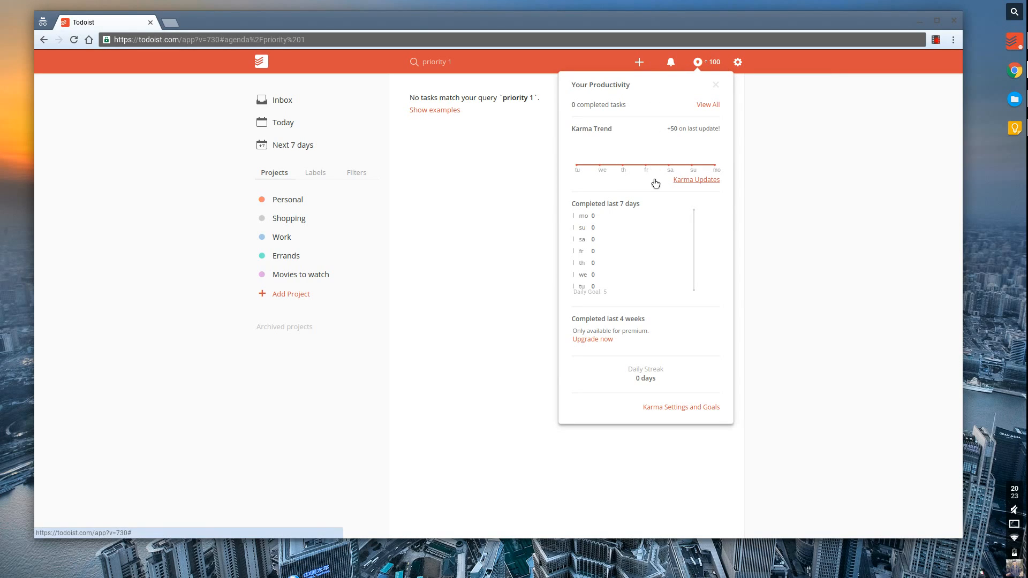
pyautogui.click(515, 191)
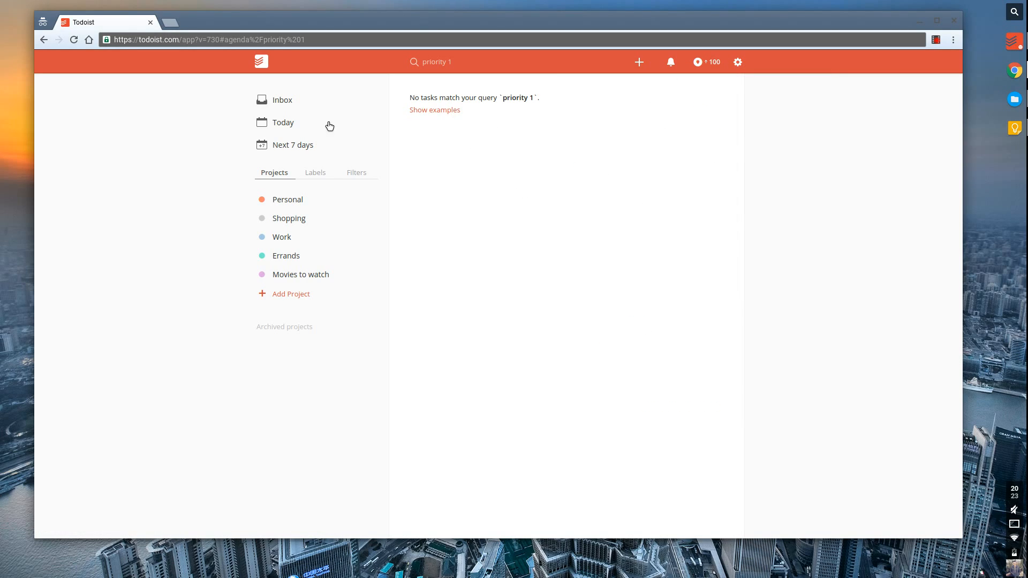
pyautogui.click(288, 105)
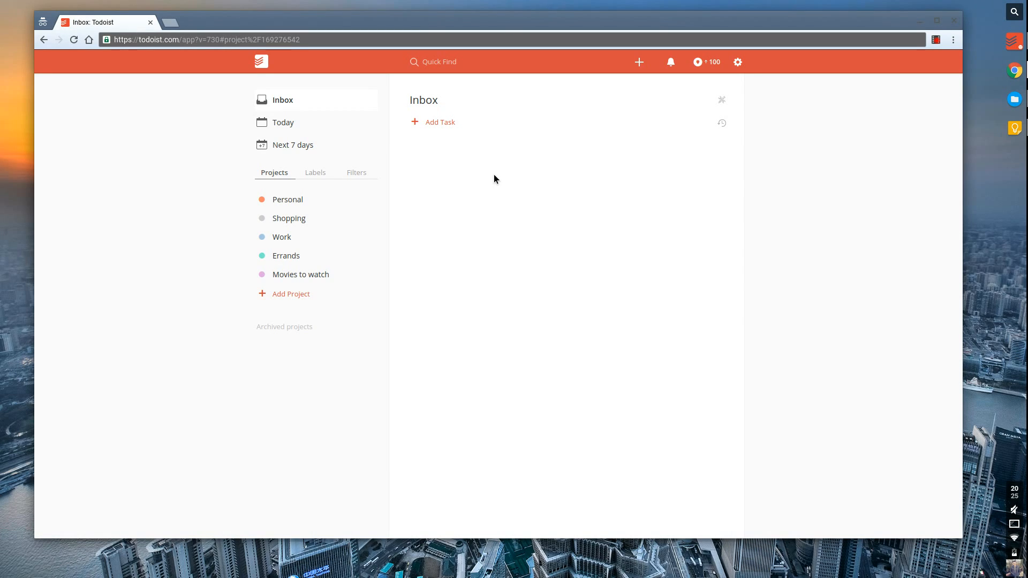
# Add the task 'Shop for bread' to the Inbox and close the empty editor.
pyautogui.press('a')
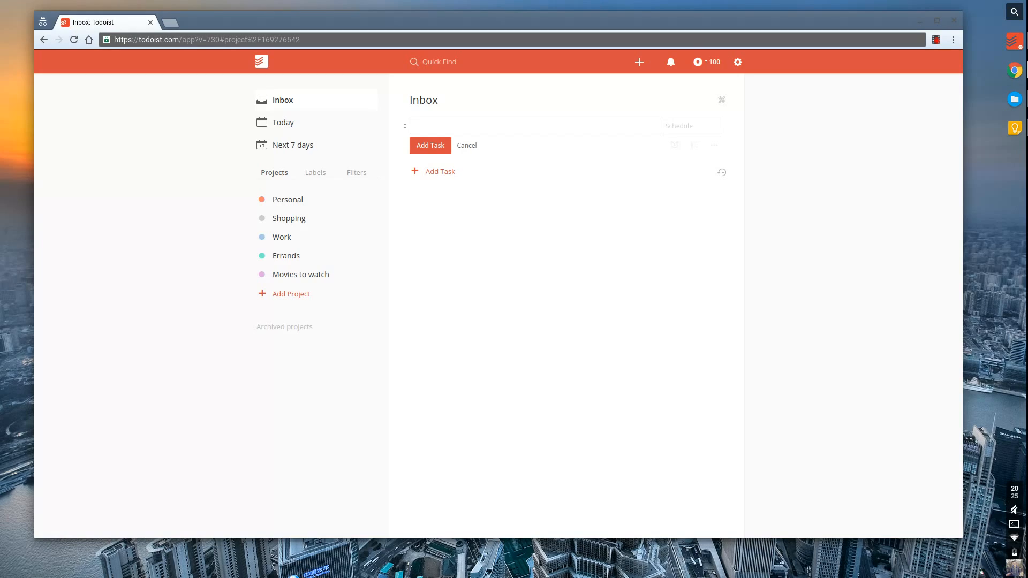
pyautogui.write('Shop for vb')
pyautogui.press('BackSpace')
pyautogui.press('BackSpace')
pyautogui.write('bread')
pyautogui.press('Return')
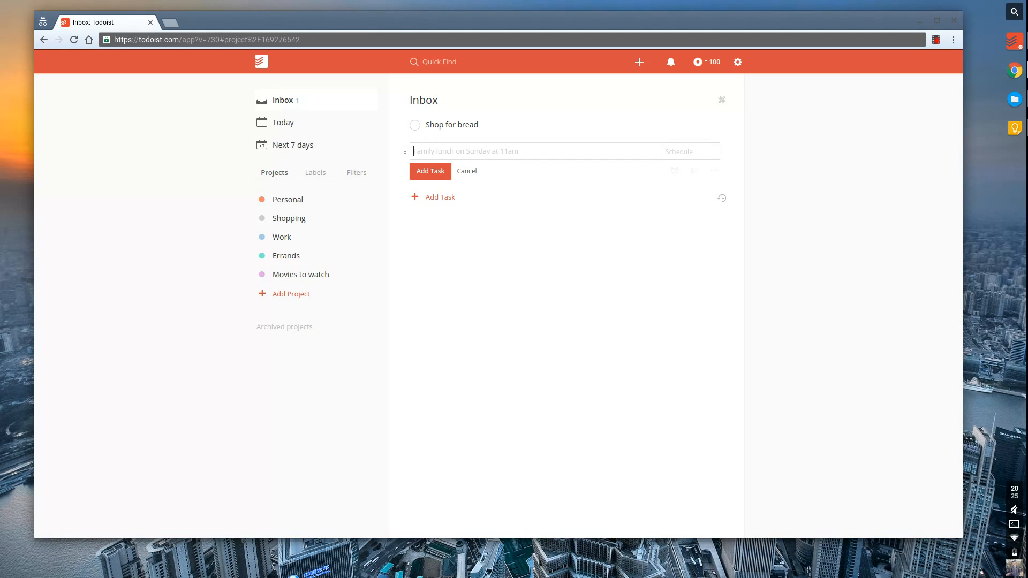
pyautogui.click(465, 172)
# Start another Inbox task with the text 'Football with Sam'.
pyautogui.moveTo(637, 131)
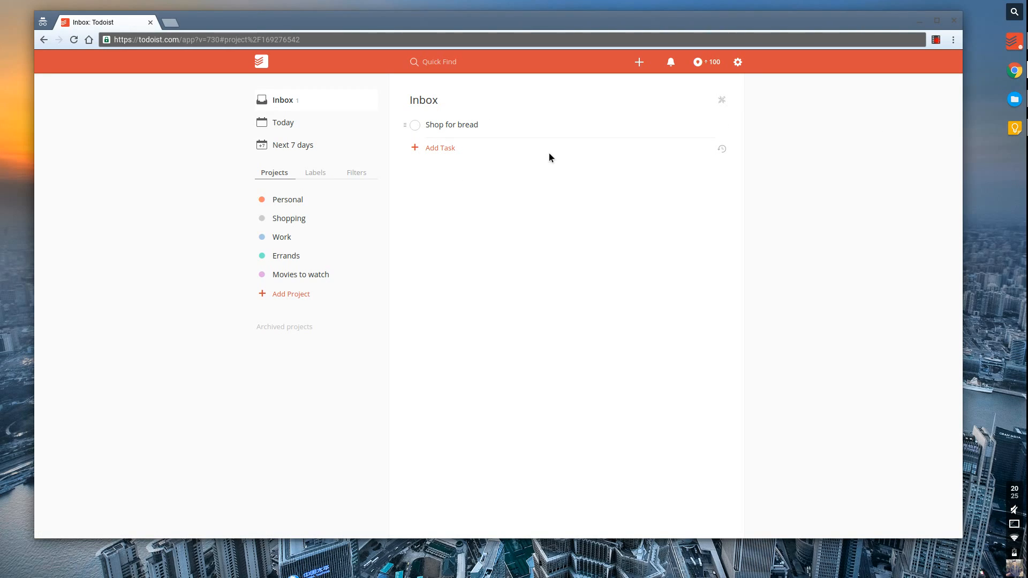
pyautogui.press('a')
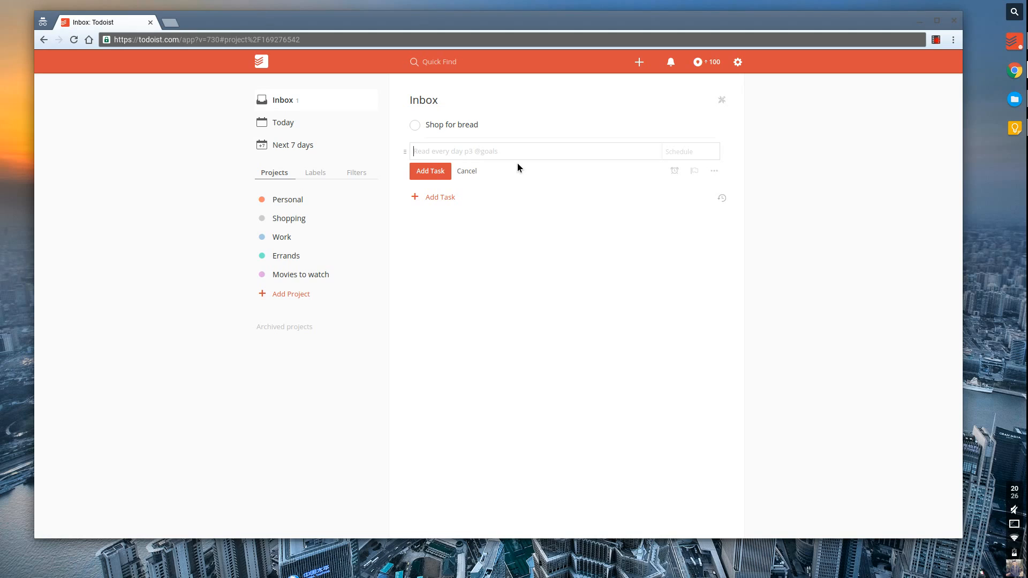
pyautogui.write('Football with Sam')
# Add 'Football with Sam' and 'Go salsa dancing next week' as Inbox tasks, then close the editor.
pyautogui.press('Return')
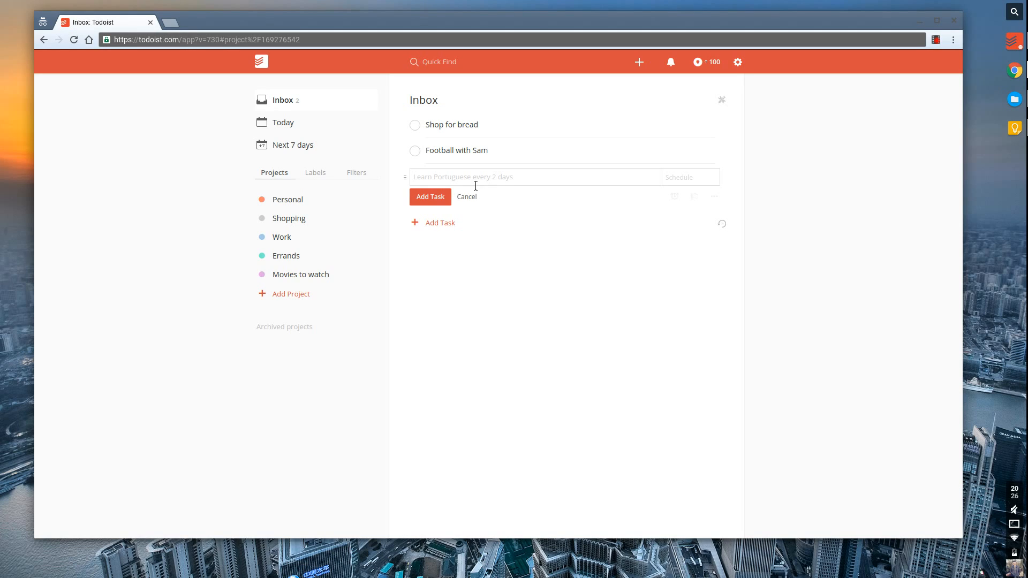
pyautogui.write('Go salsa dancing next week')
pyautogui.press('Return')
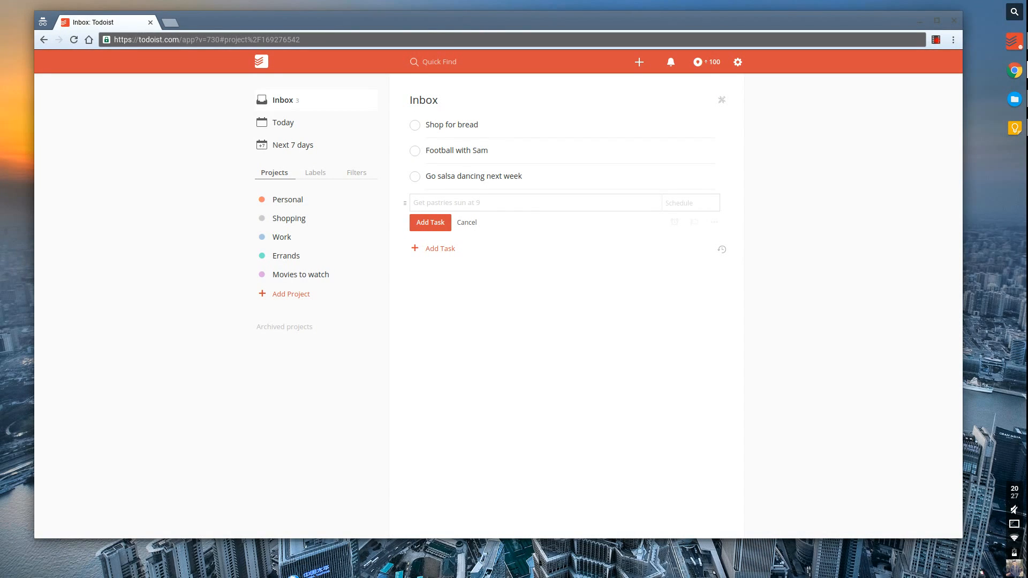
pyautogui.click(467, 222)
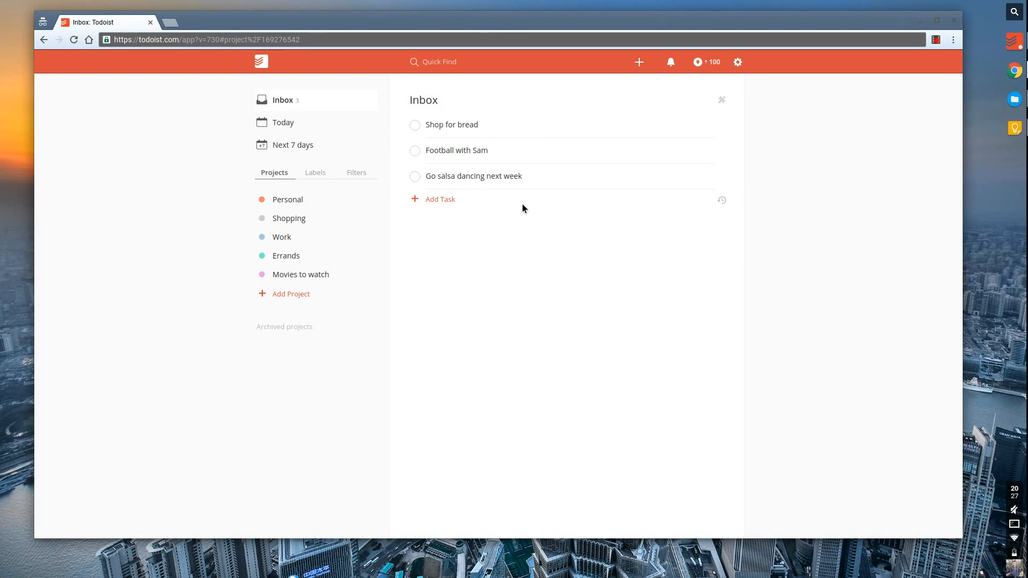
# Append 'fri at 5:30pm' to Shop for bread so it's due Friday at 5:30 PM.
pyautogui.click(676, 129)
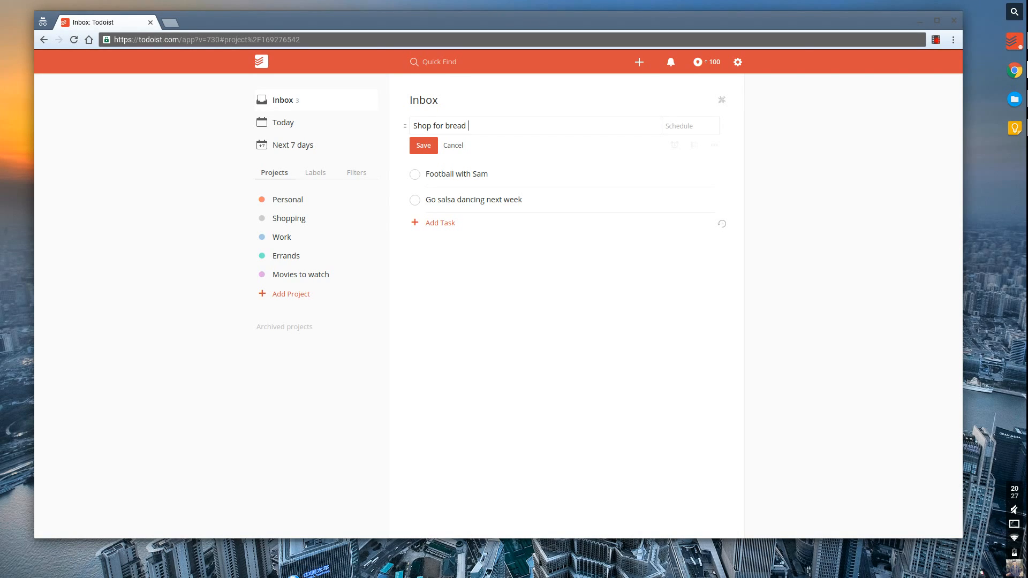
pyautogui.write('tod')
pyautogui.write('@')
pyautogui.press('BackSpace')
pyautogui.press('BackSpace')
pyautogui.press('BackSpace')
pyautogui.press('BackSpace')
pyautogui.press('BackSpace')
pyautogui.write('fri at 5:30pm')
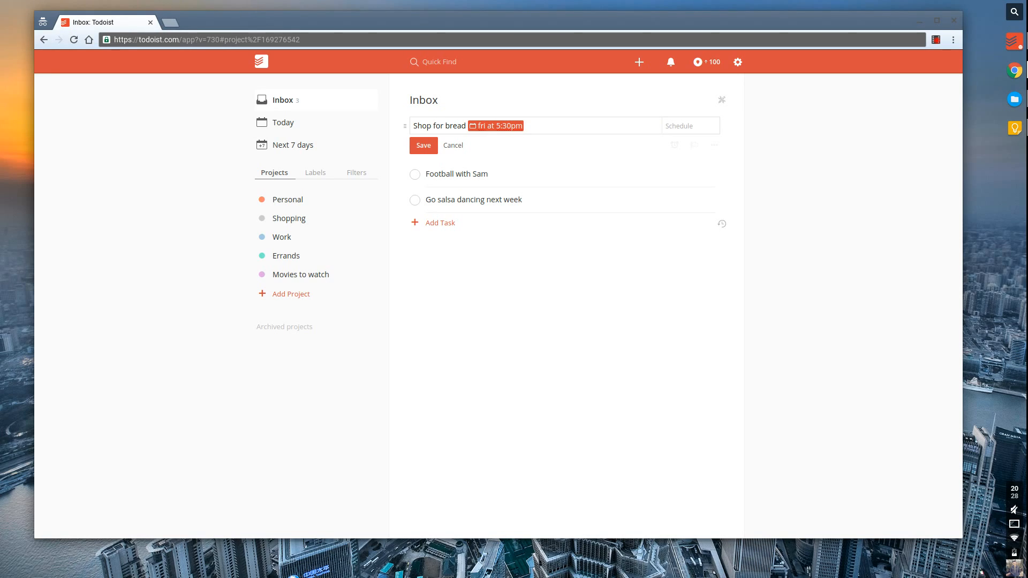
pyautogui.press('Return')
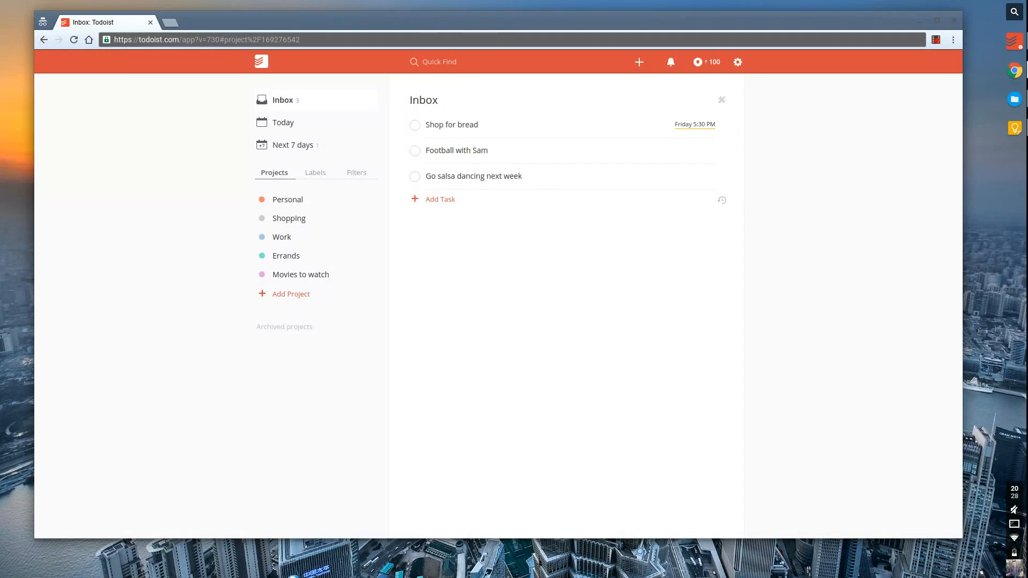
pyautogui.moveTo(679, 129)
pyautogui.click(723, 126)
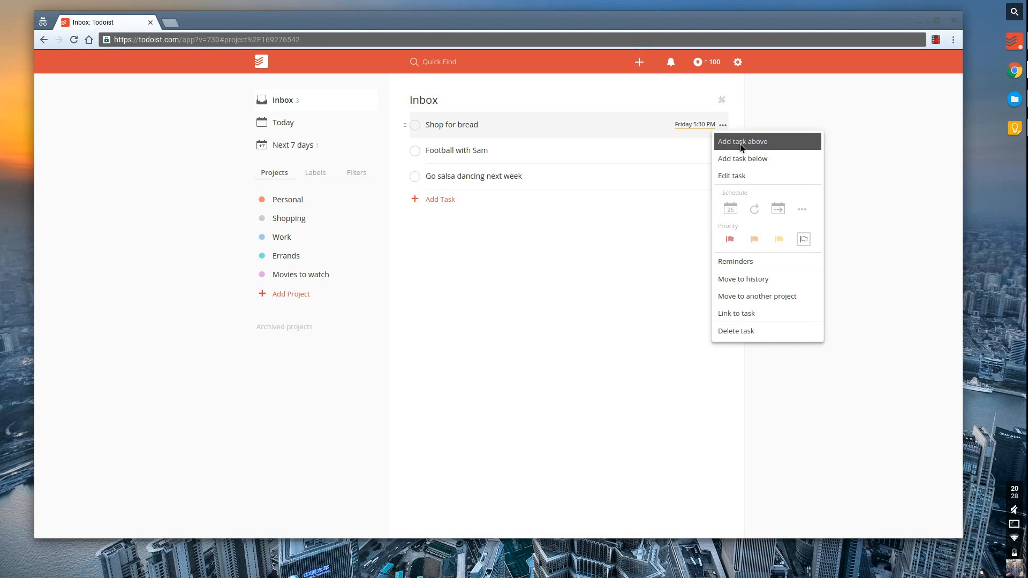
pyautogui.click(738, 261)
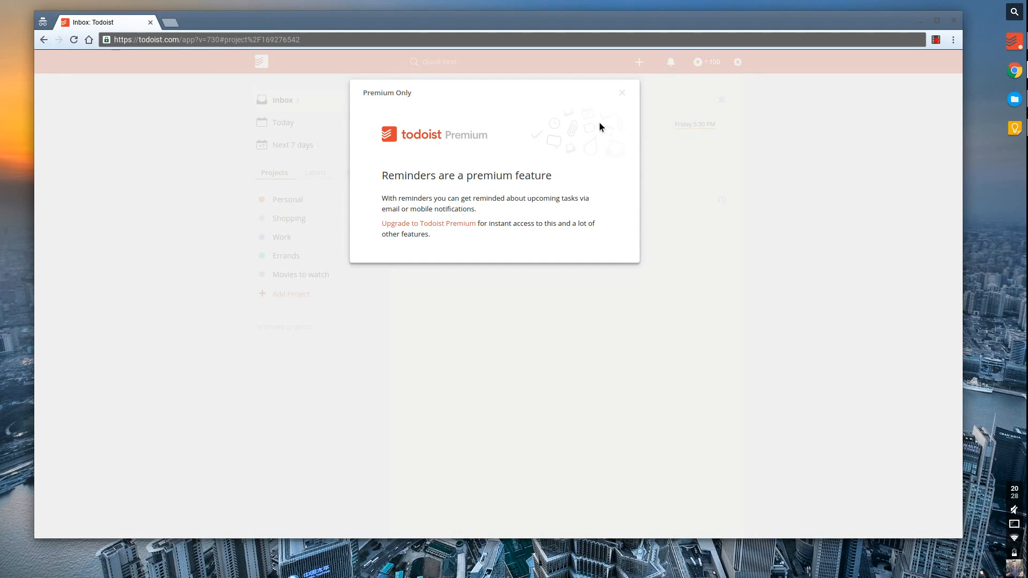
pyautogui.click(621, 94)
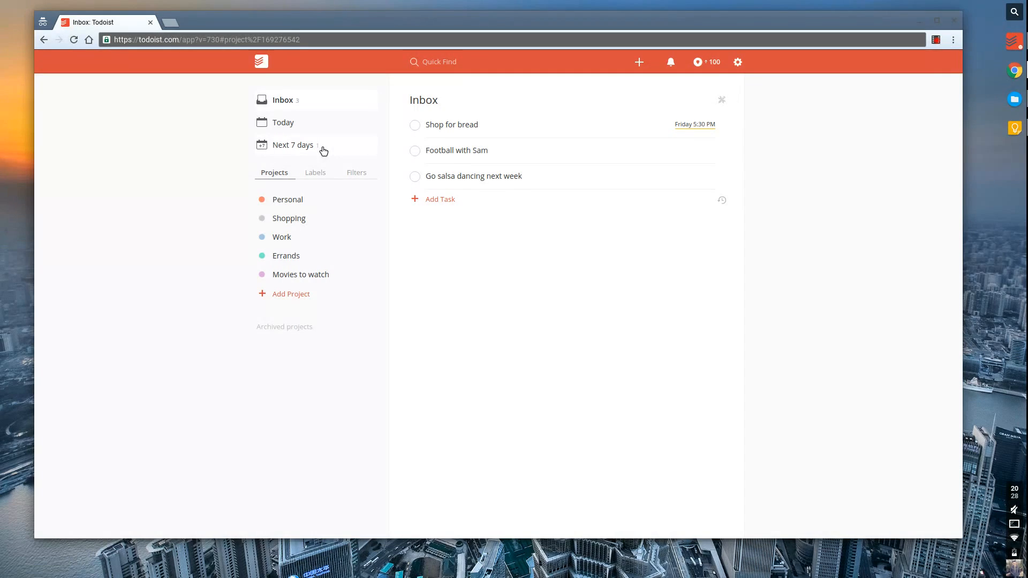
# Try priority tokens on Shop for bread, saving it as p1 and then p2.
pyautogui.click(550, 135)
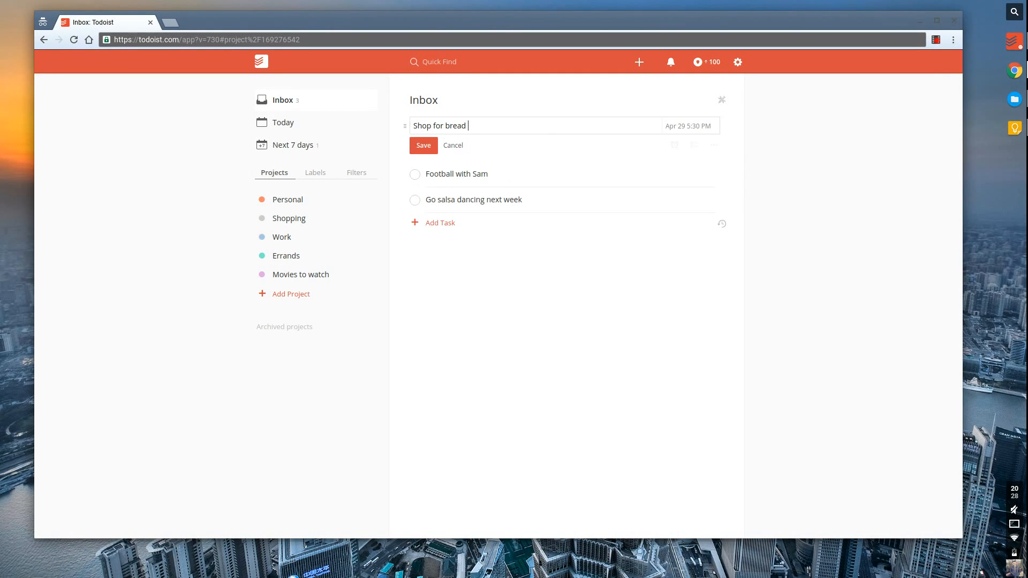
pyautogui.write('p2')
pyautogui.press('BackSpace')
pyautogui.press('BackSpace')
pyautogui.write('p1')
pyautogui.press('Return')
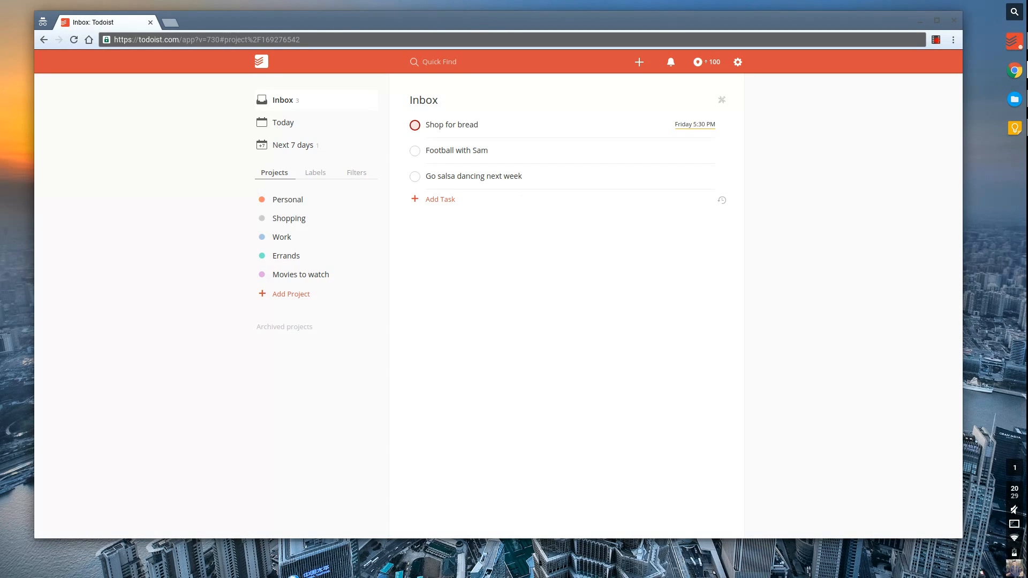
pyautogui.click(604, 133)
pyautogui.write('p2')
pyautogui.press('Return')
# Save Shop for bread as priority 3, then set priority 4 from the priority flag menu.
pyautogui.click(522, 129)
pyautogui.write('p3')
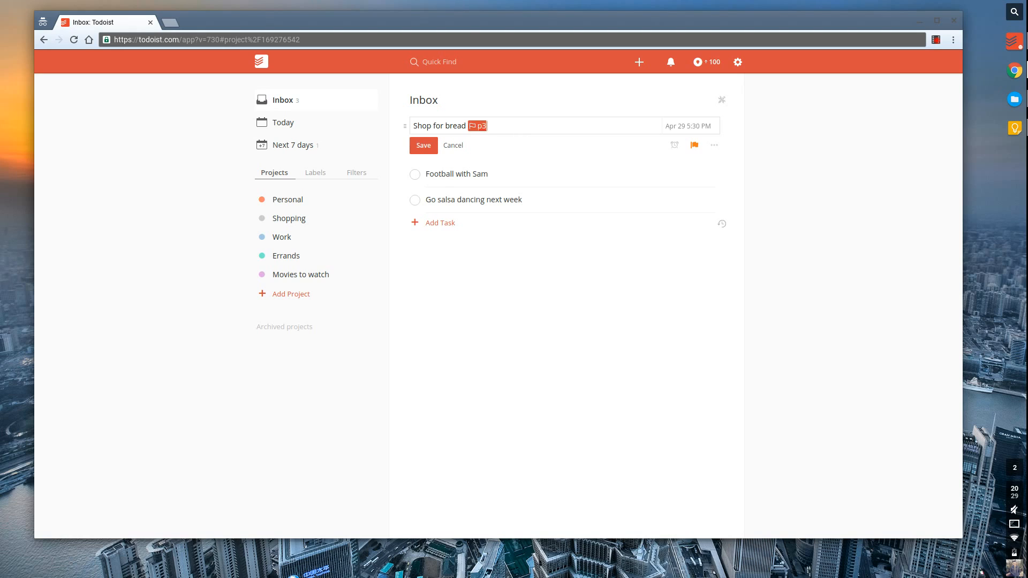
pyautogui.press('Return')
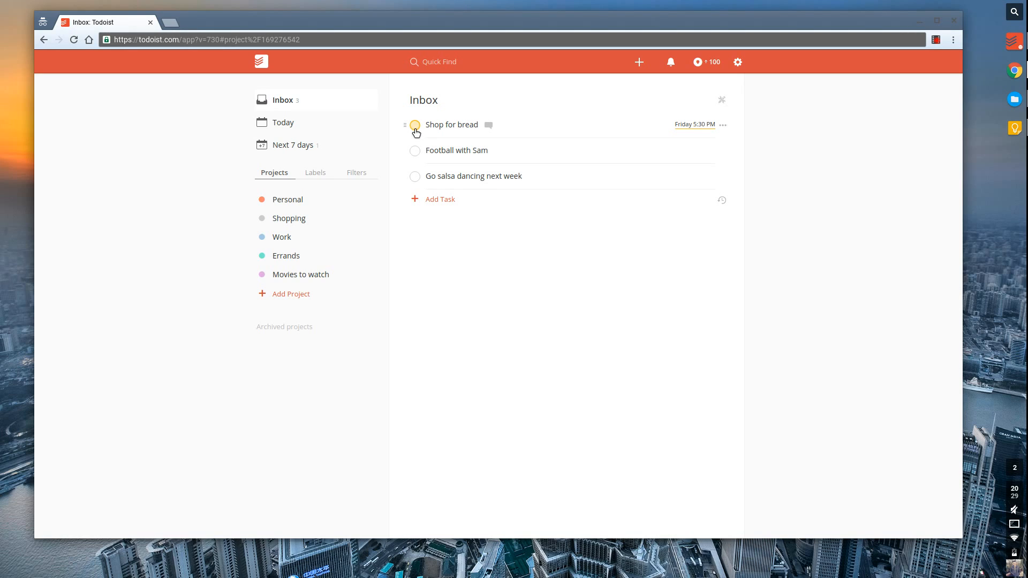
pyautogui.click(560, 137)
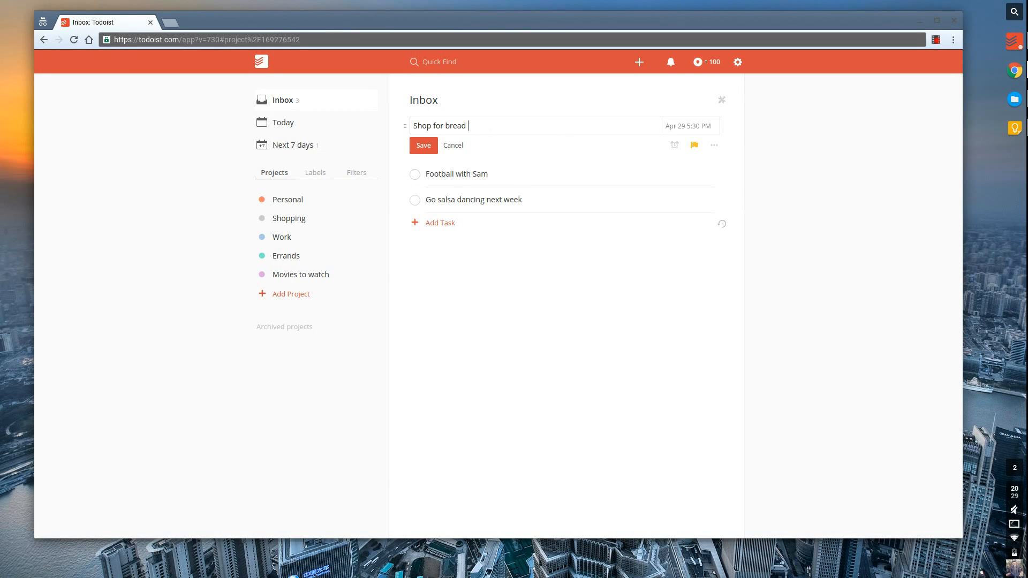
pyautogui.press('Return')
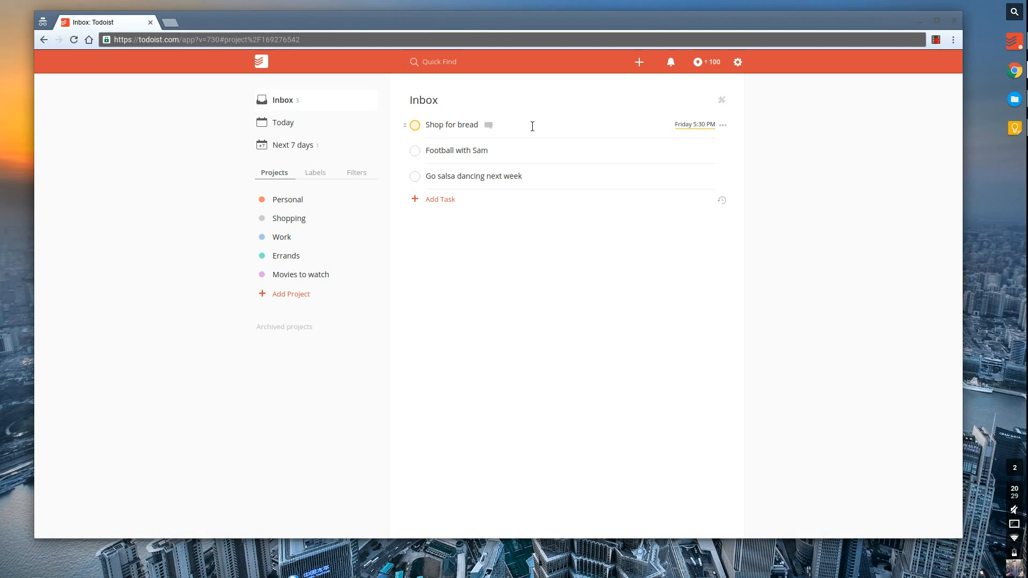
pyautogui.click(532, 126)
pyautogui.click(695, 146)
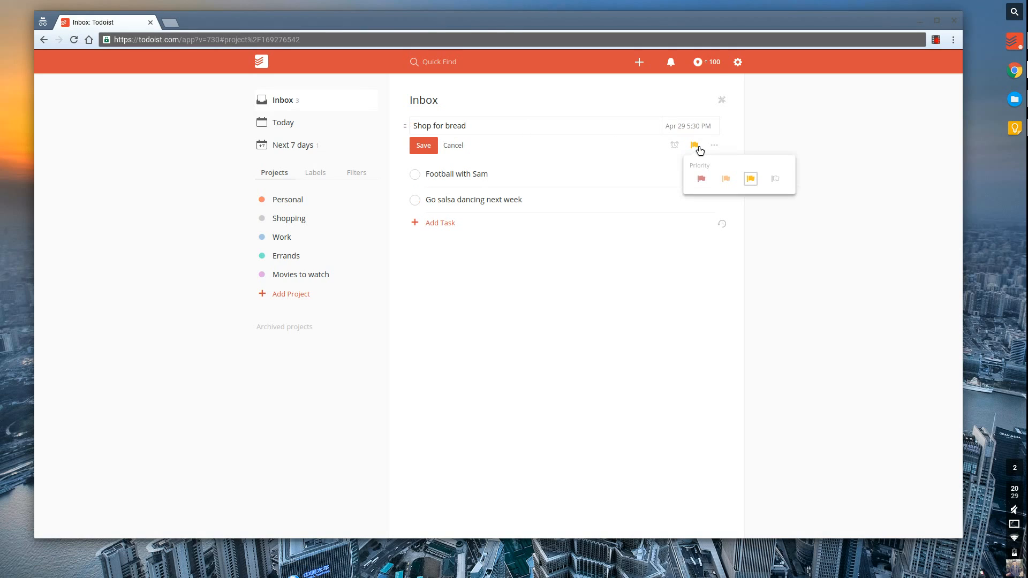
pyautogui.click(780, 181)
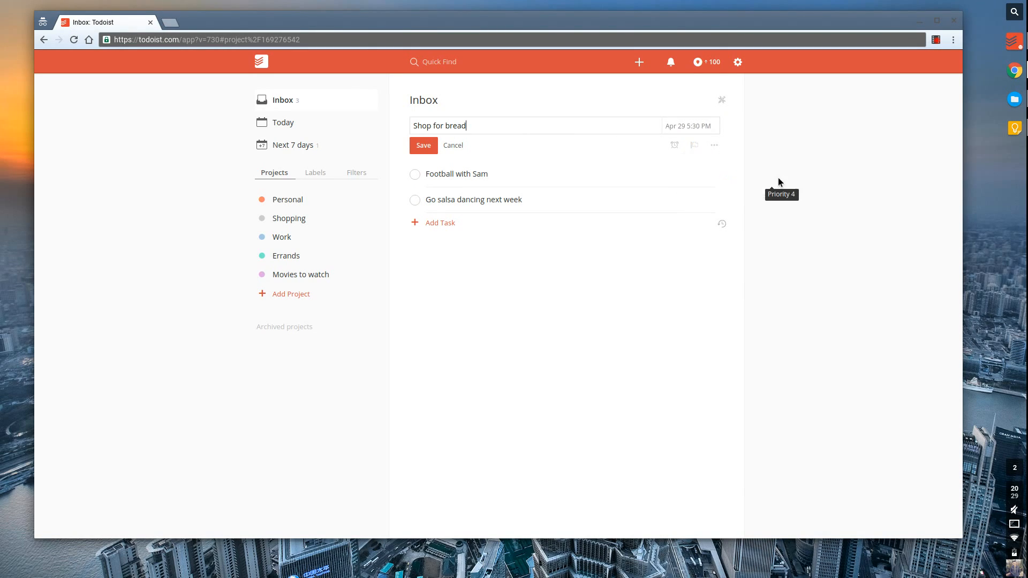
pyautogui.click(432, 148)
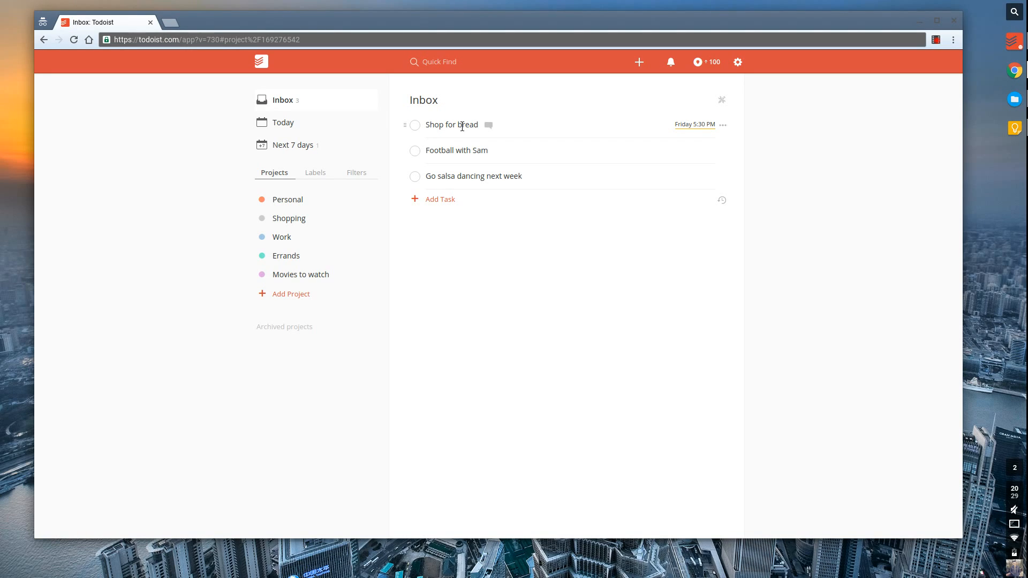
pyautogui.click(568, 139)
pyautogui.write('p2')
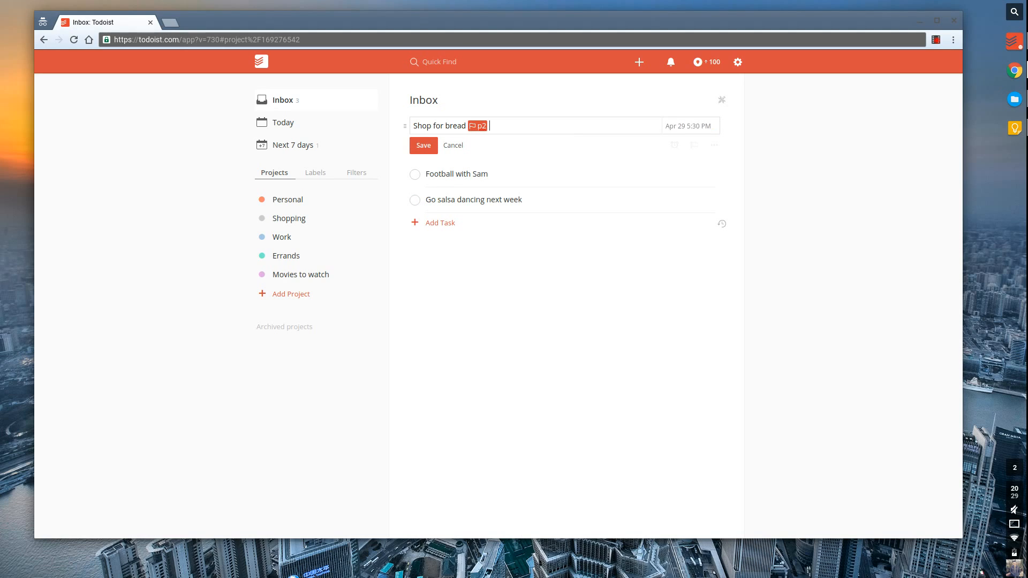
pyautogui.press('Return')
pyautogui.click(557, 136)
pyautogui.write('@home')
pyautogui.press('BackSpace')
pyautogui.press('BackSpace')
pyautogui.press('BackSpace')
pyautogui.press('BackSpace')
pyautogui.press('BackSpace')
# Save the Shop for bread edits and close the task editor.
pyautogui.click(453, 146)
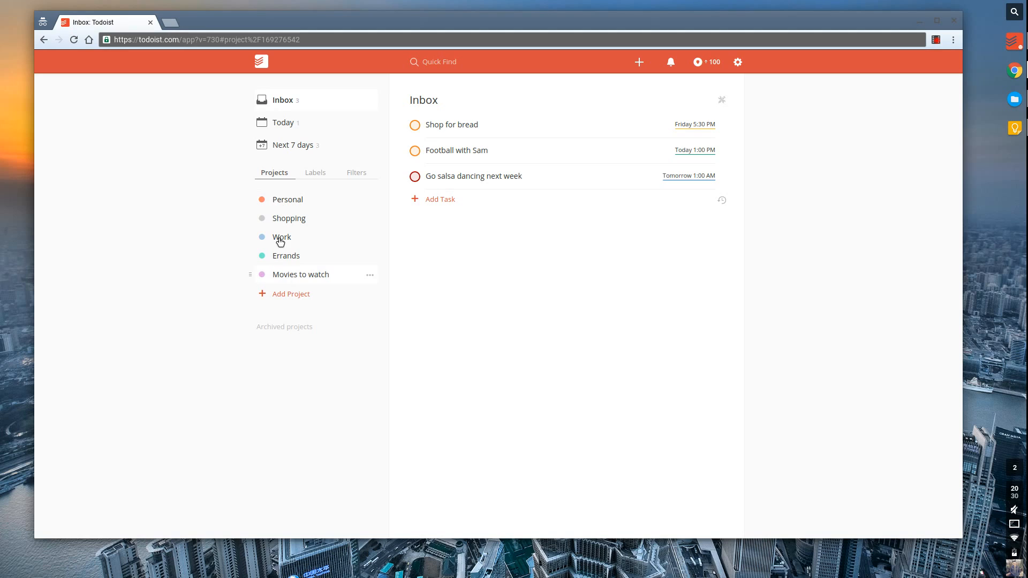
# Delete each default project in turn: Movies to watch, Errands, Work, Shopping, Personal, confirming each.
pyautogui.click(370, 275)
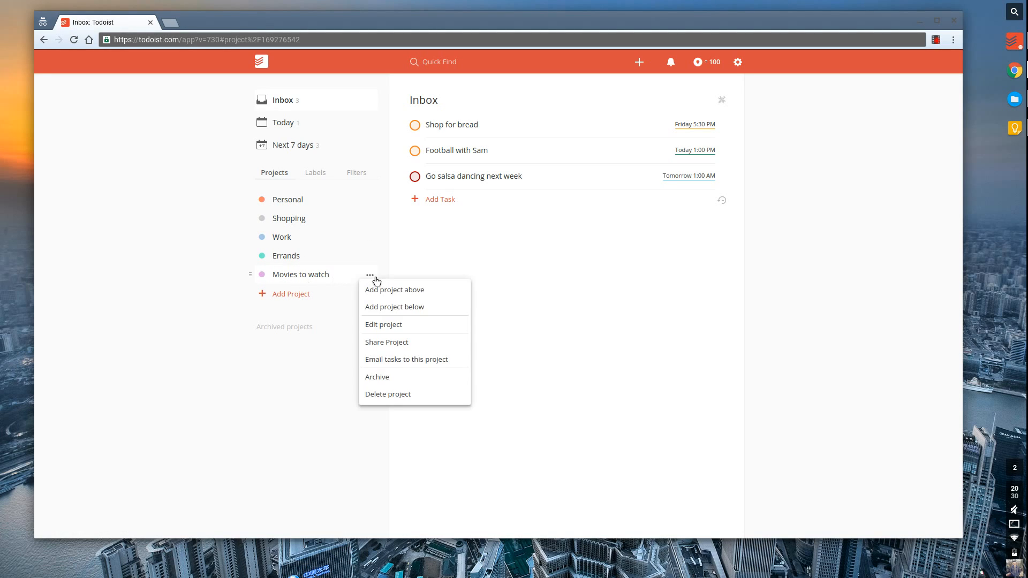
pyautogui.click(388, 394)
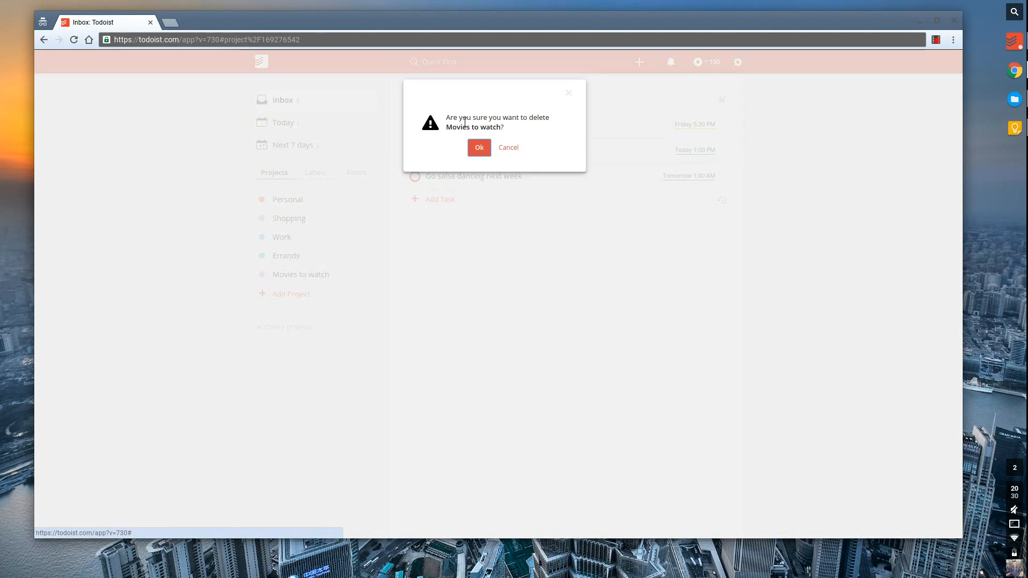
pyautogui.click(479, 148)
pyautogui.click(371, 258)
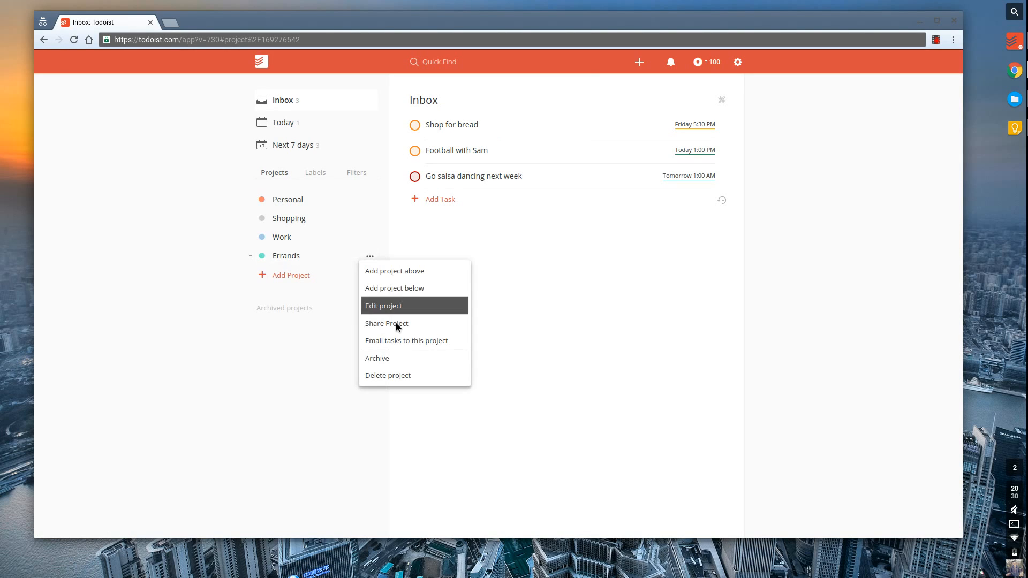
pyautogui.click(401, 377)
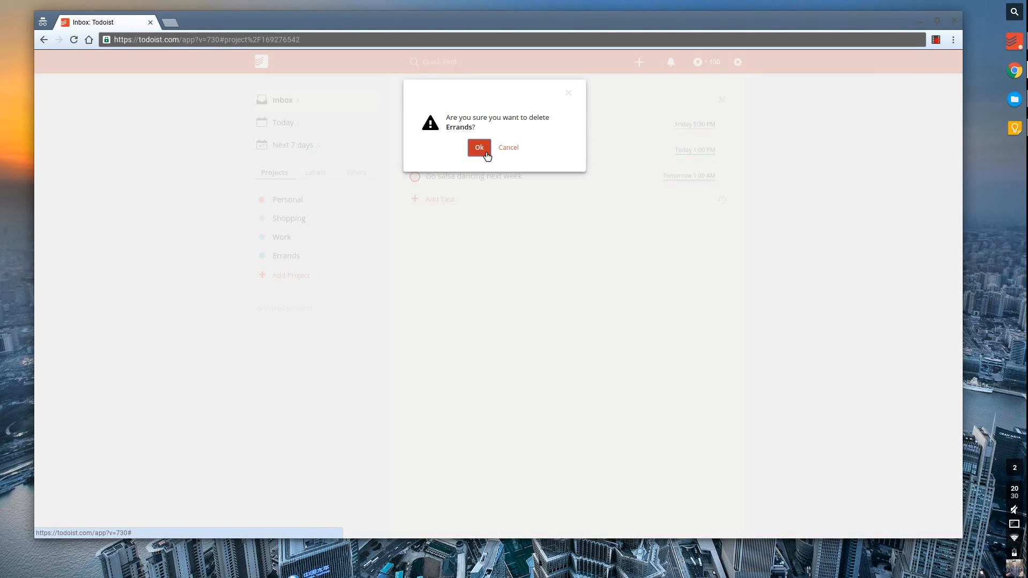
pyautogui.click(483, 150)
pyautogui.click(369, 240)
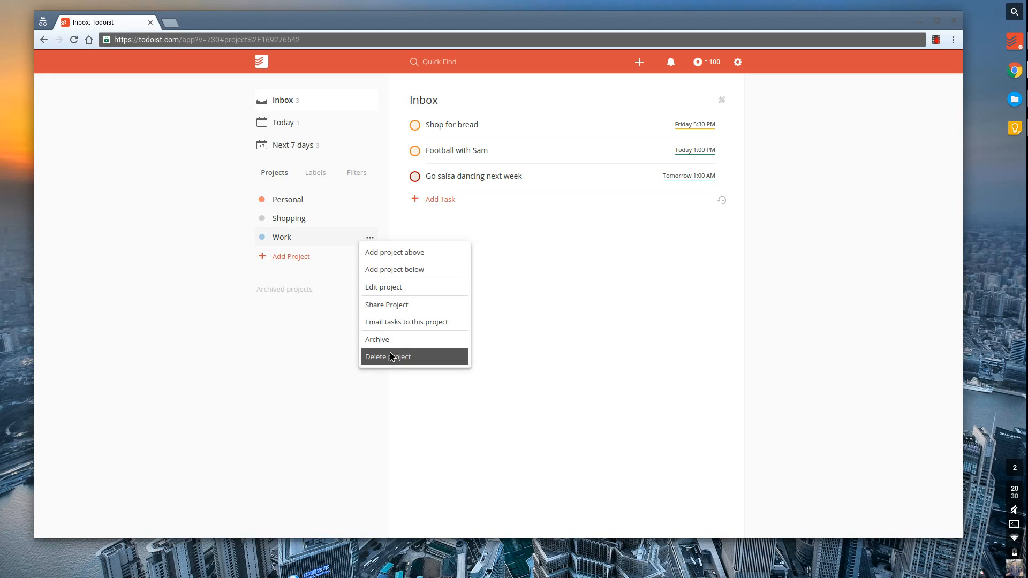
pyautogui.click(389, 352)
pyautogui.click(480, 155)
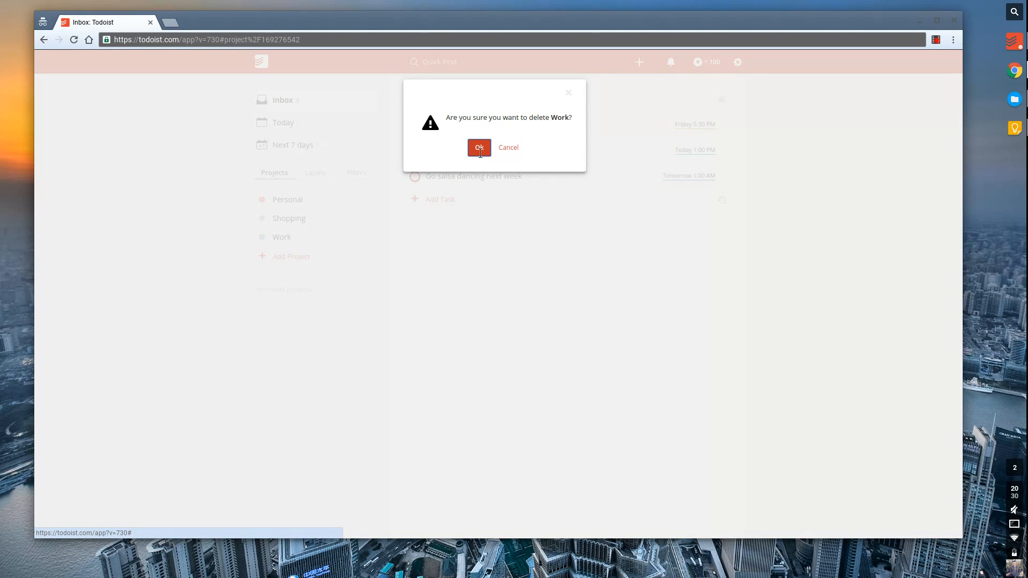
pyautogui.click(374, 220)
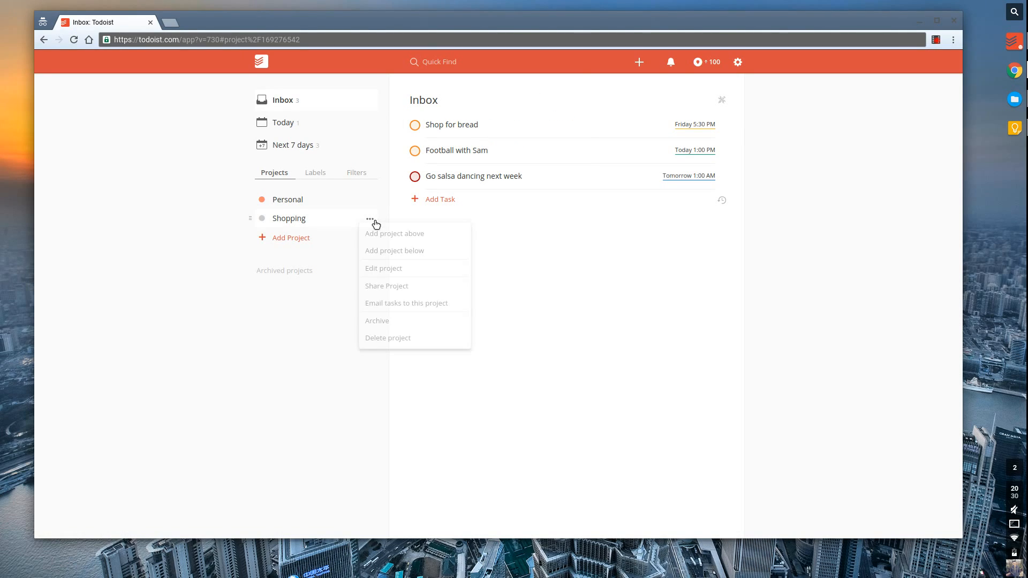
pyautogui.click(409, 335)
pyautogui.click(479, 155)
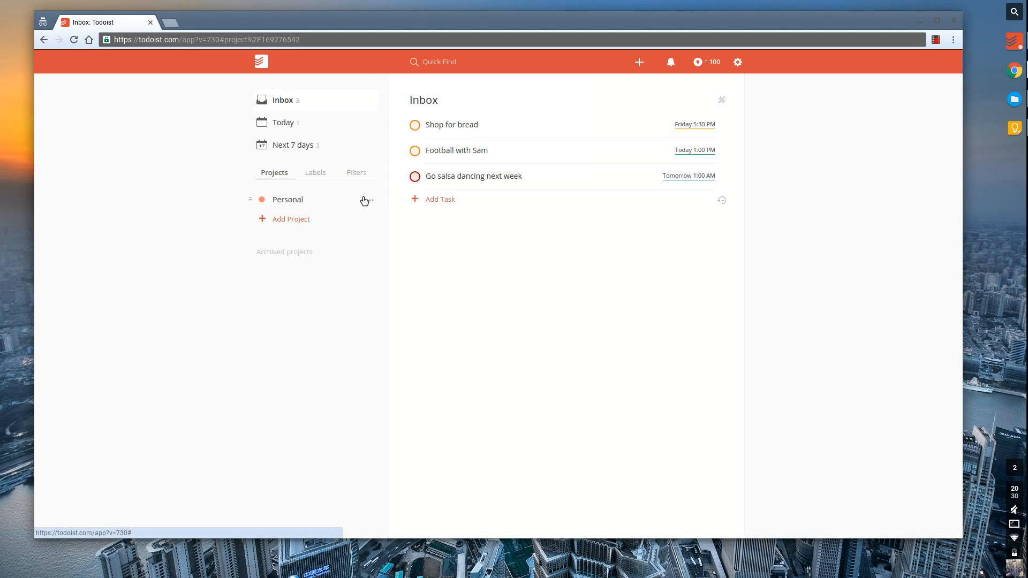
pyautogui.click(369, 199)
pyautogui.click(401, 320)
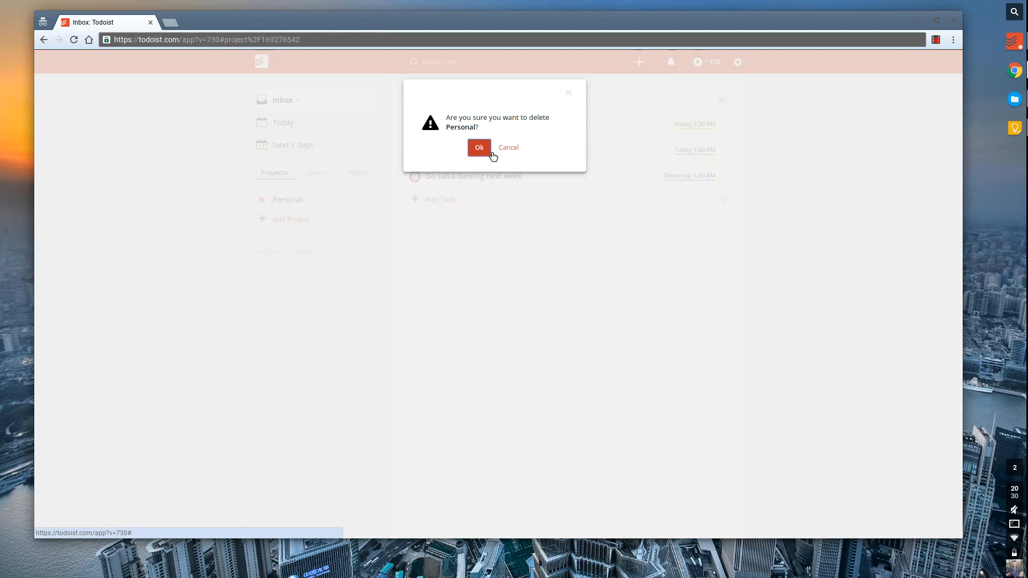
pyautogui.click(480, 148)
# Create a green project named Personal and a pink project named Professional.
pyautogui.click(291, 219)
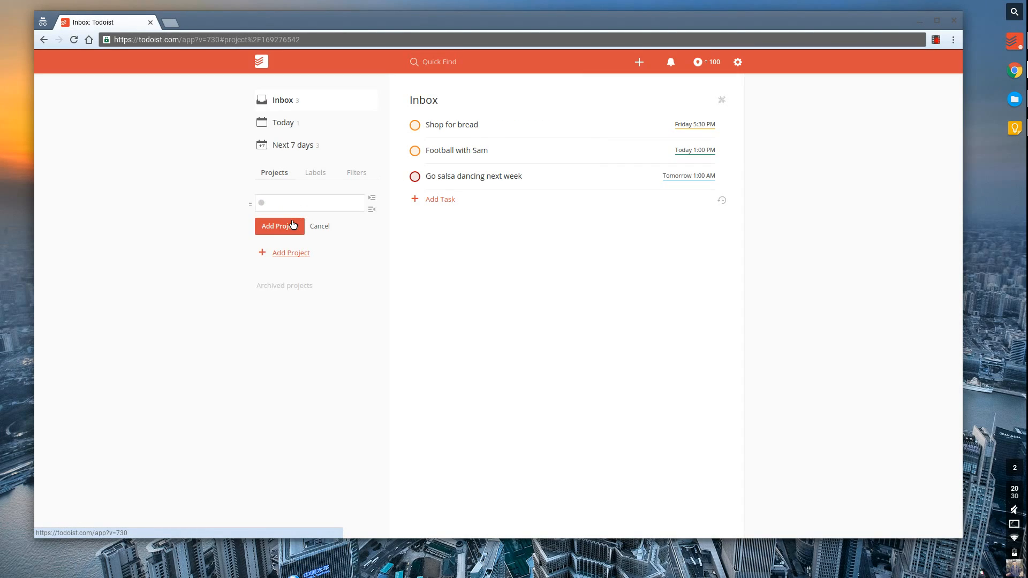
pyautogui.write('Personal')
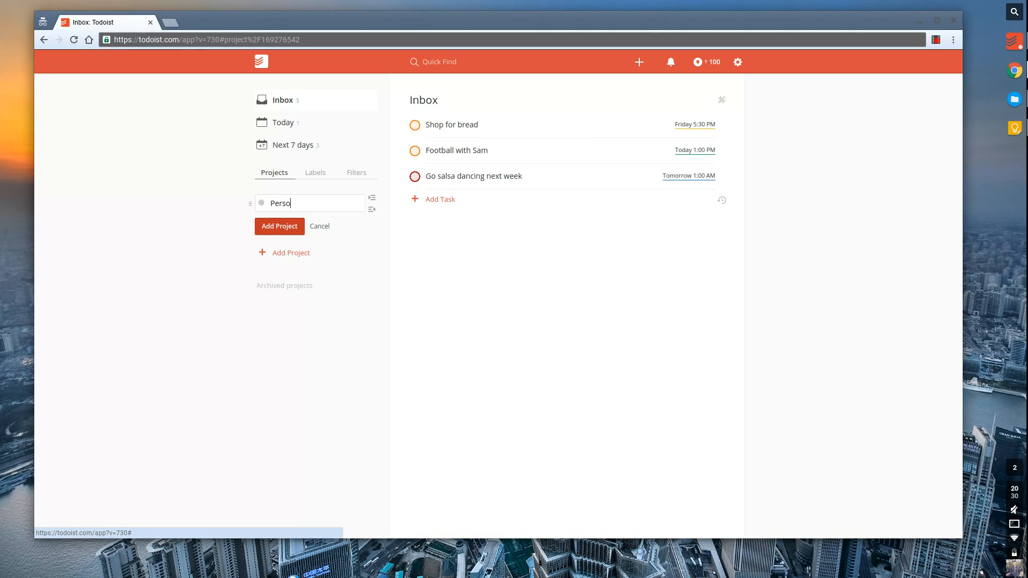
pyautogui.click(261, 203)
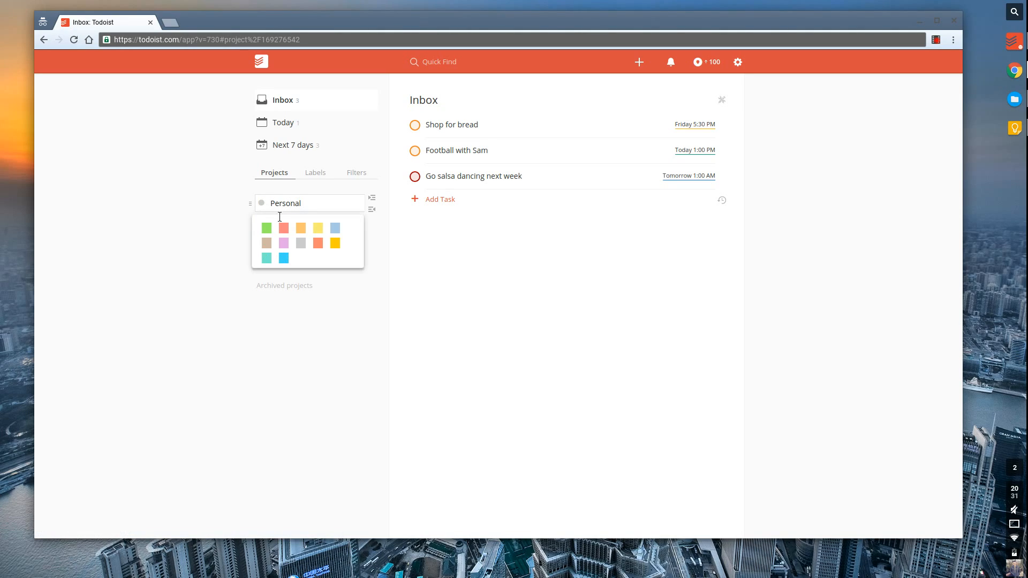
pyautogui.click(266, 228)
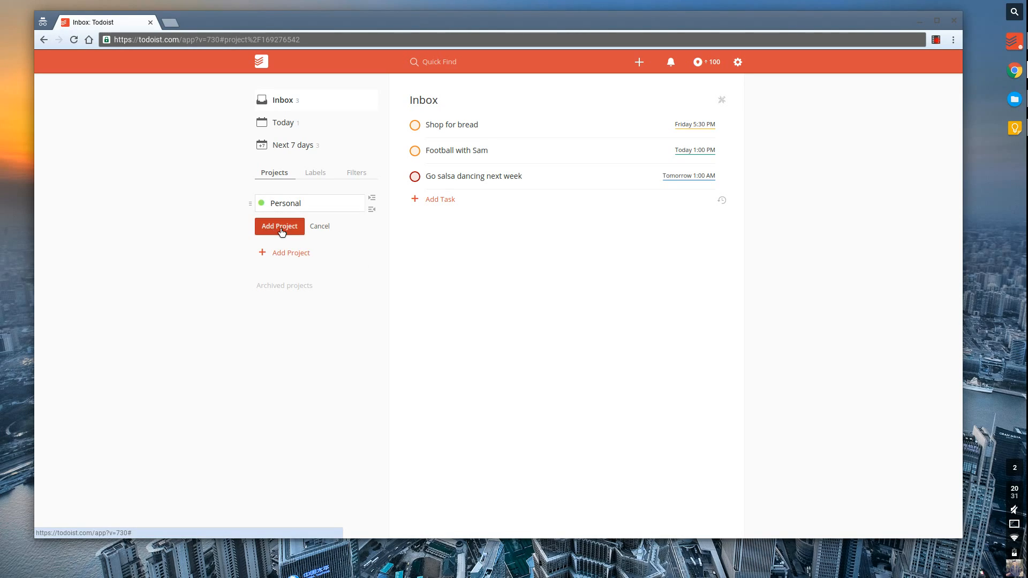
pyautogui.click(280, 225)
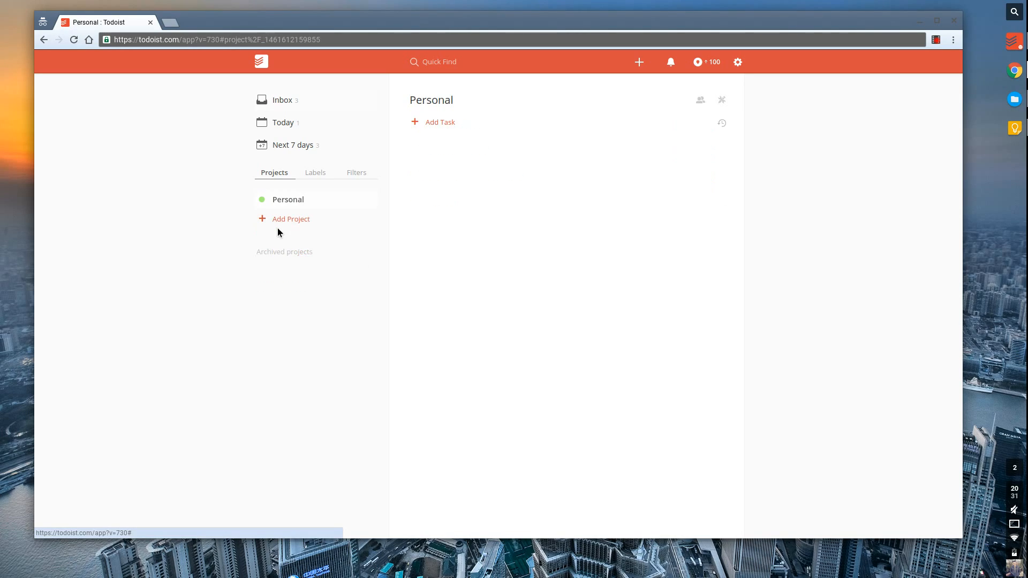
pyautogui.click(315, 227)
pyautogui.write('Professio')
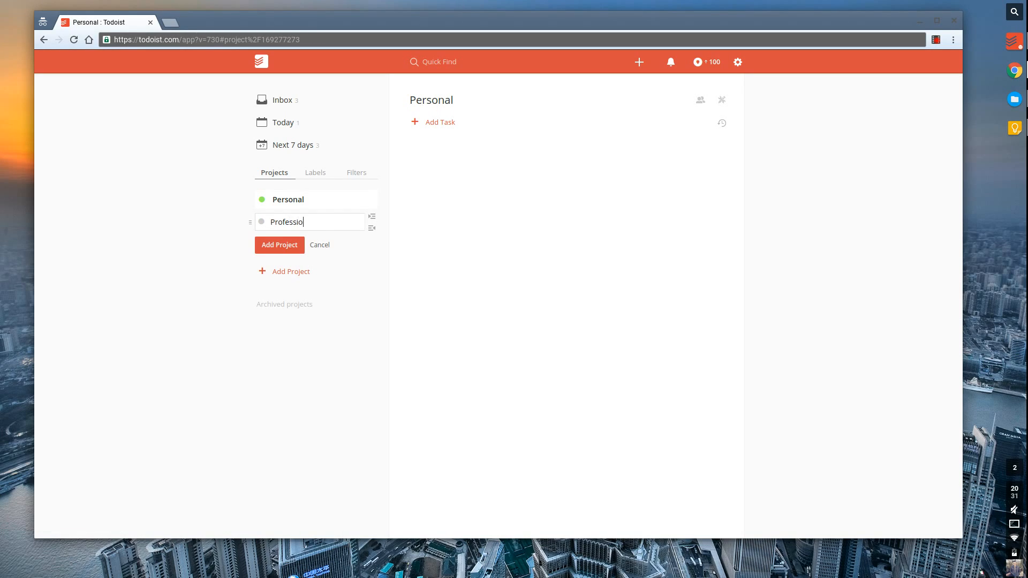
pyautogui.write('nal')
pyautogui.click(271, 223)
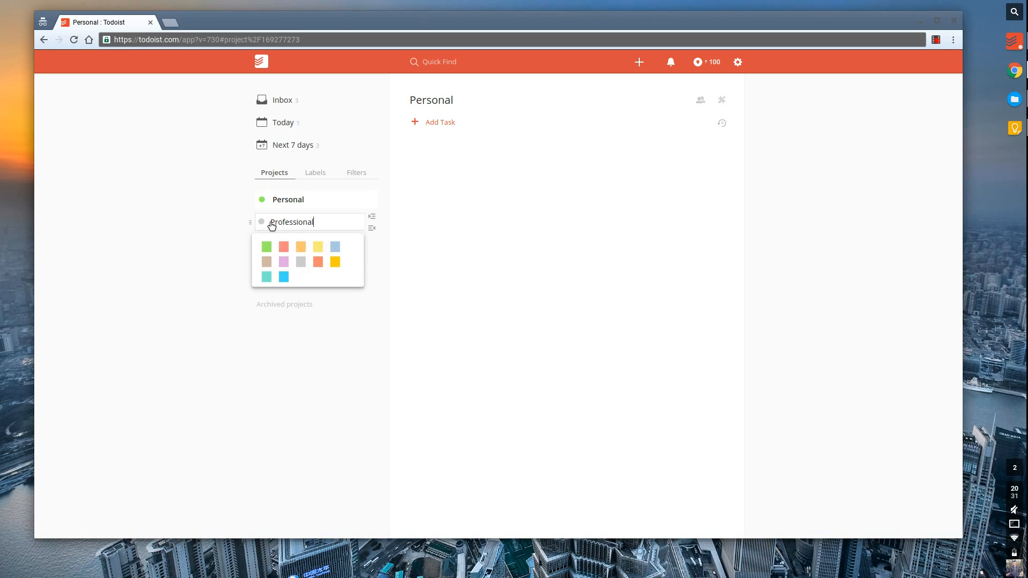
pyautogui.click(283, 262)
pyautogui.click(282, 249)
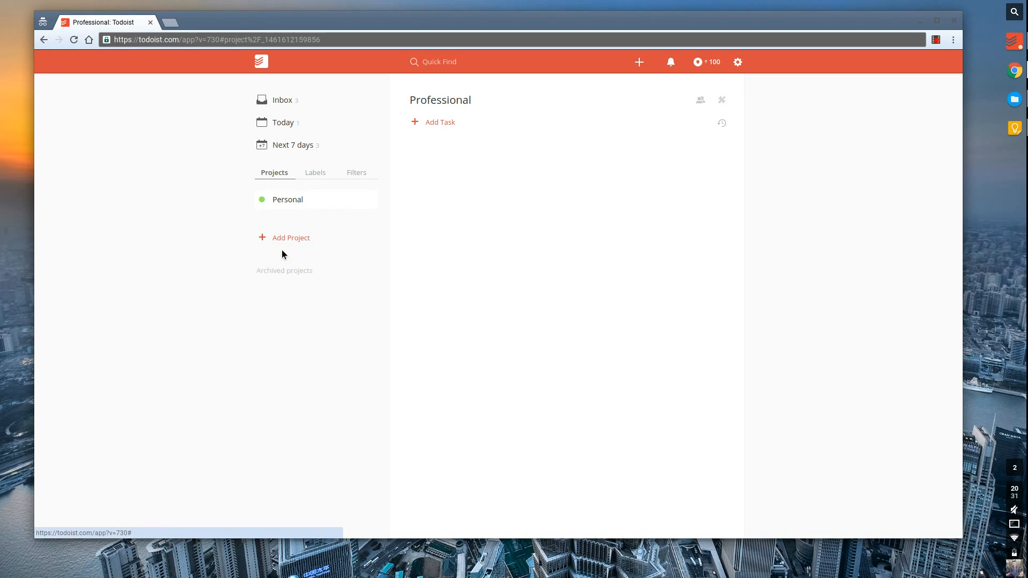
# Create a blue project named Academic and a light-blue project named Social.
pyautogui.click(289, 241)
pyautogui.write('Ac')
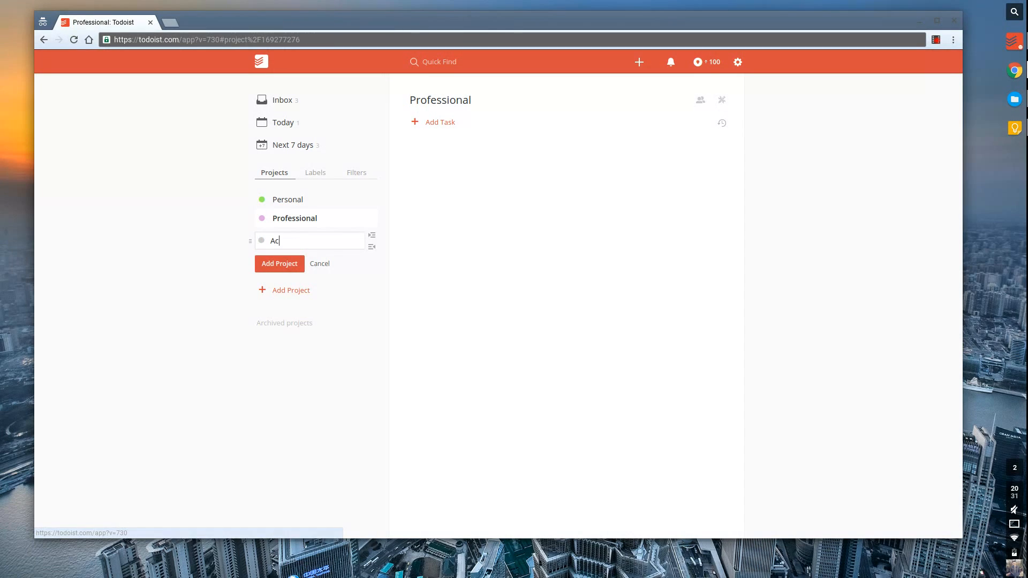
pyautogui.write('ademic')
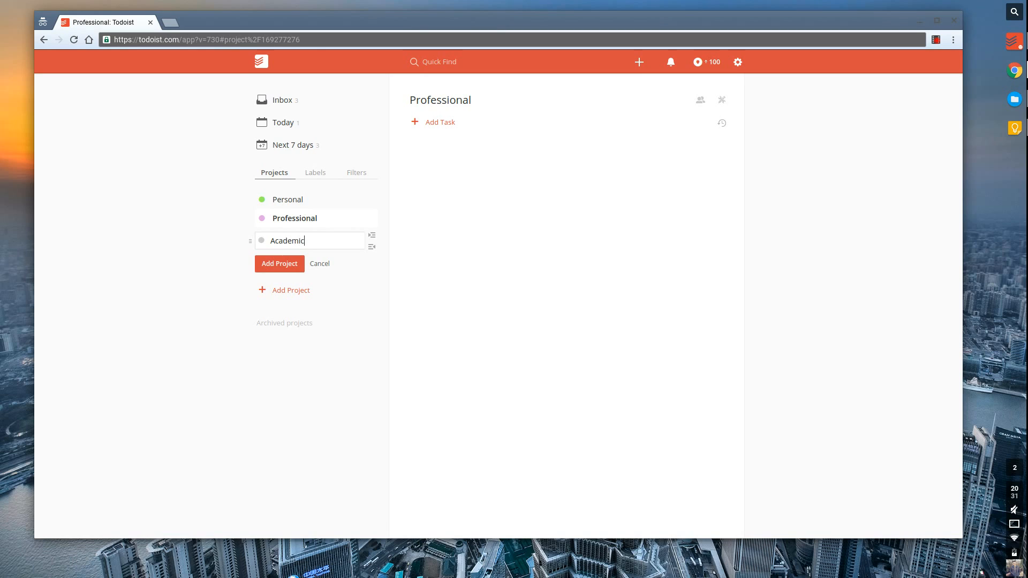
pyautogui.click(261, 240)
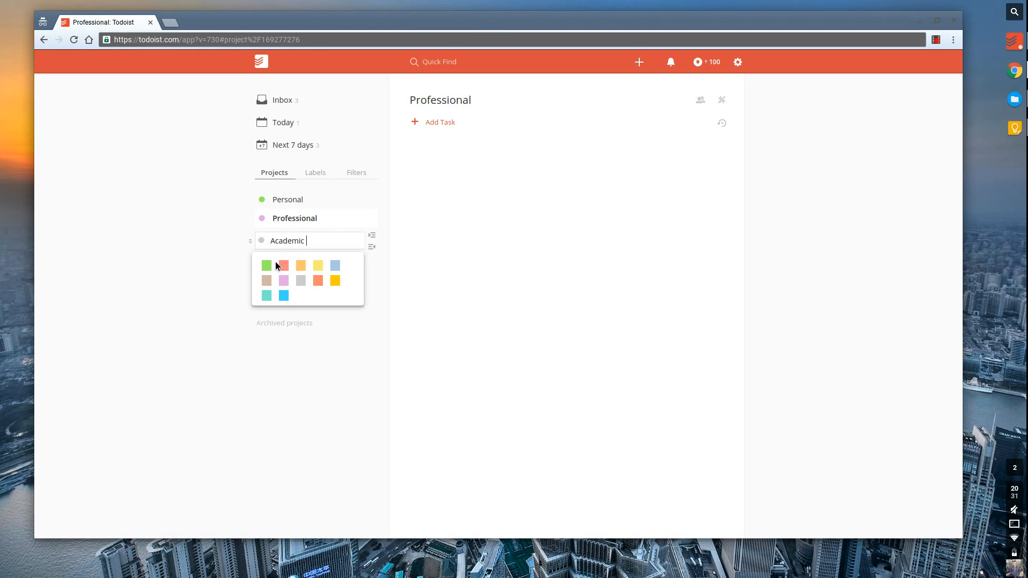
pyautogui.click(283, 295)
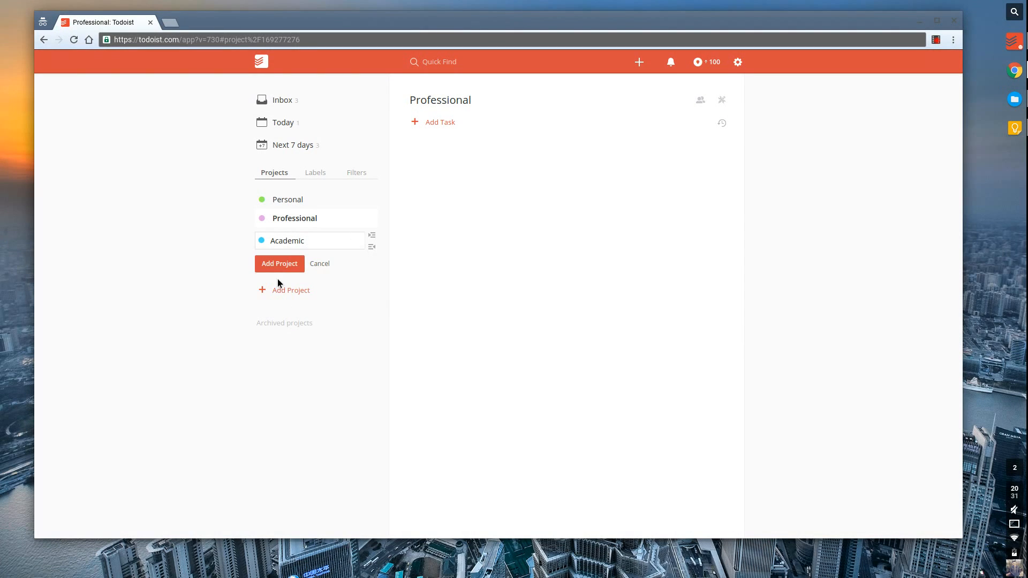
pyautogui.click(284, 267)
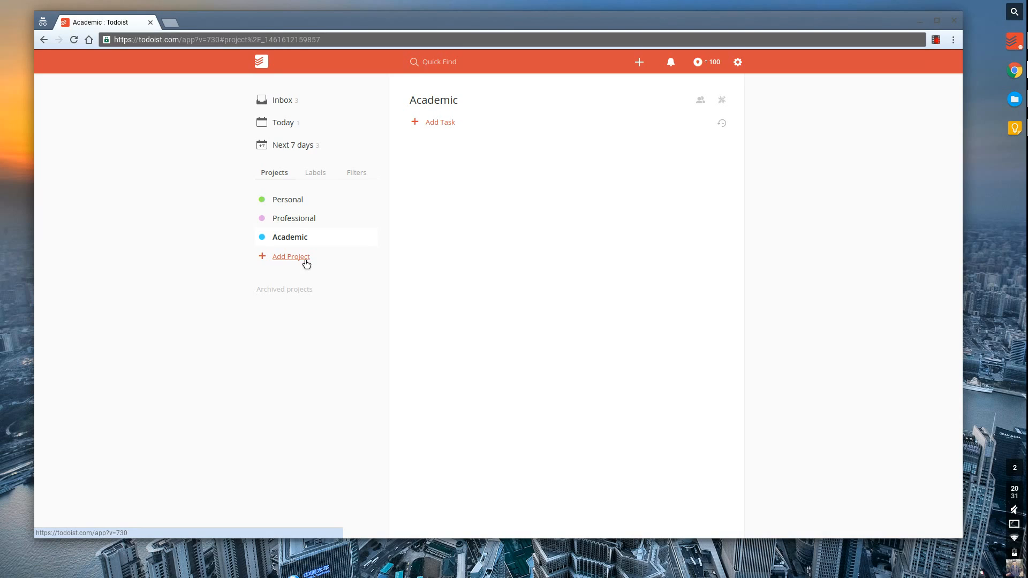
pyautogui.click(304, 259)
pyautogui.write('Social')
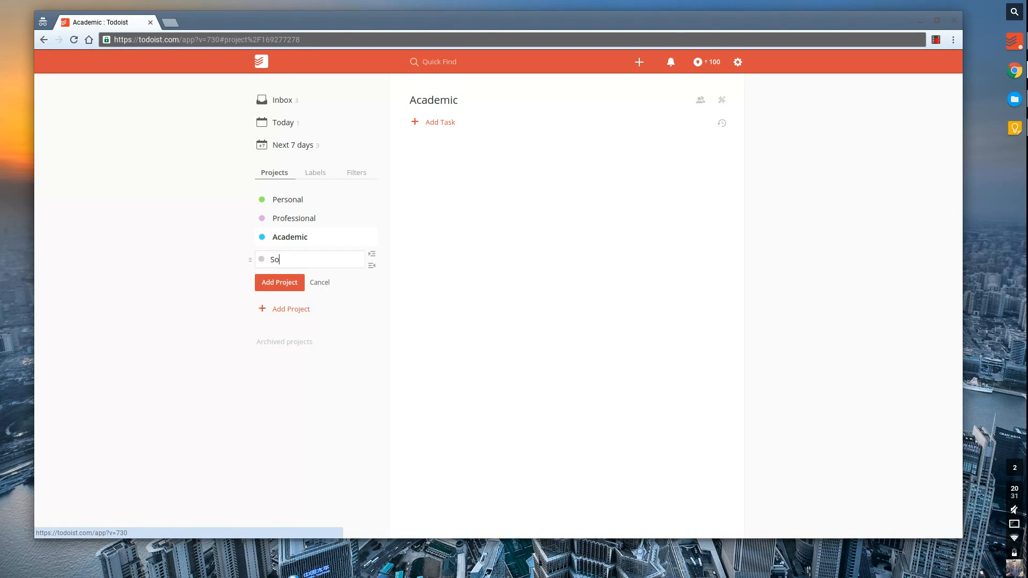
pyautogui.click(261, 260)
pyautogui.click(333, 290)
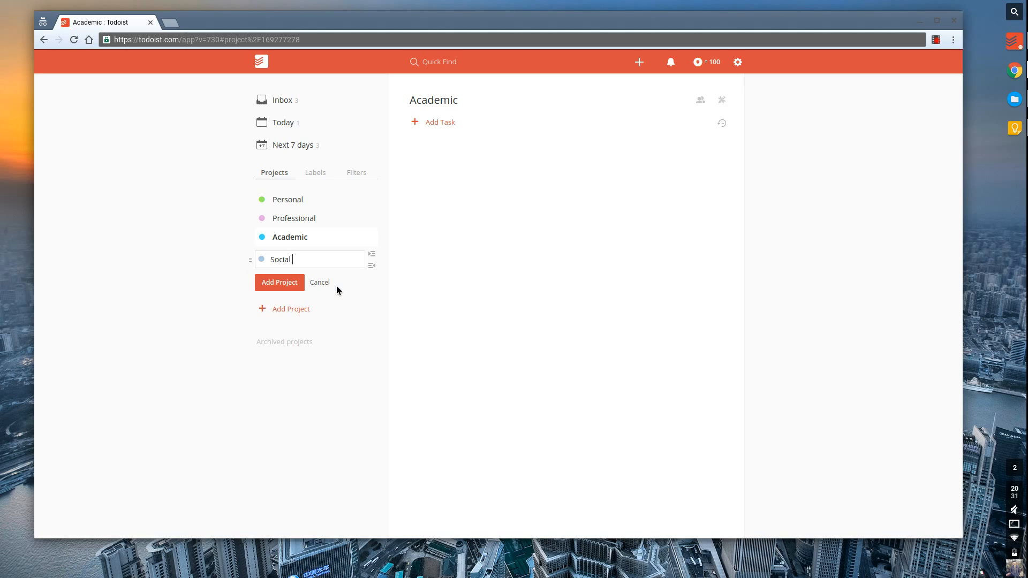
pyautogui.click(288, 282)
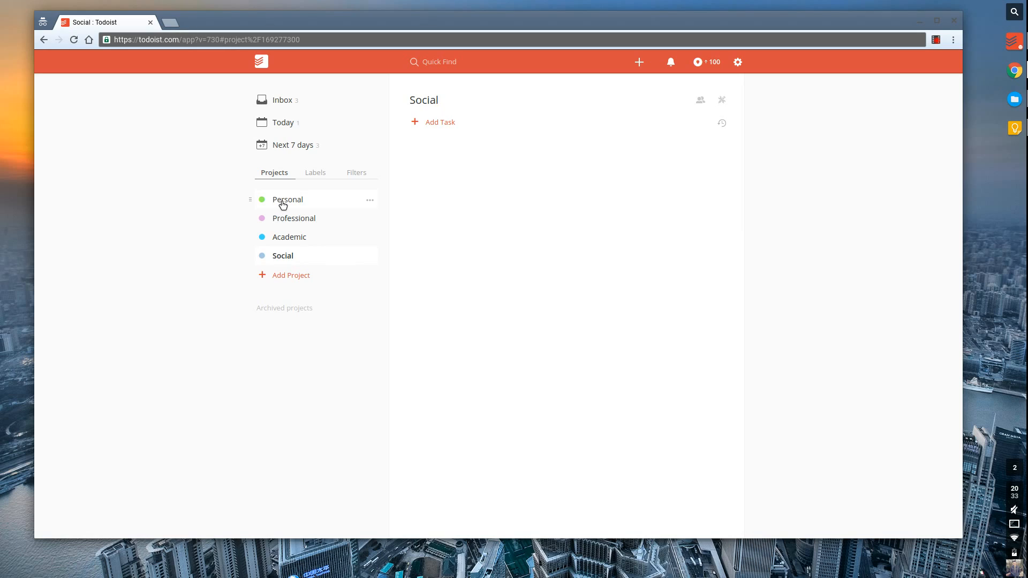
# Add projects Projects, Areas, Resources and Archive one after another below Social.
pyautogui.click(291, 275)
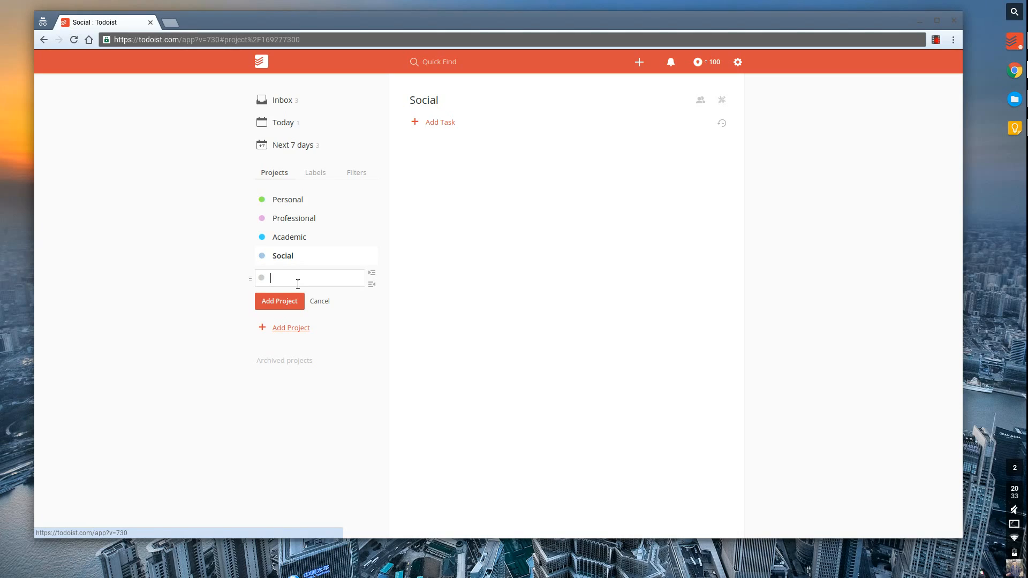
pyautogui.write('Projects')
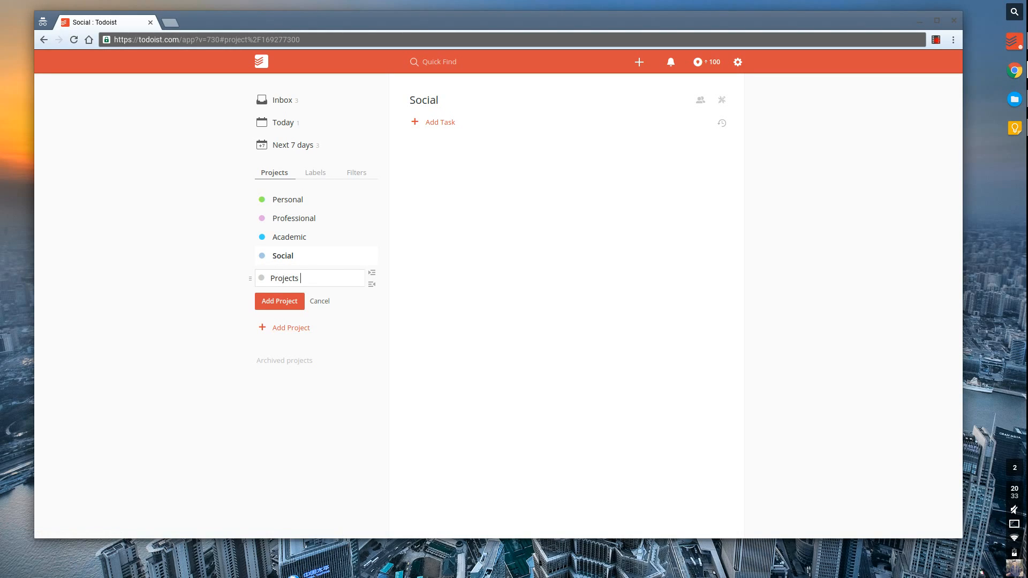
pyautogui.press('Return')
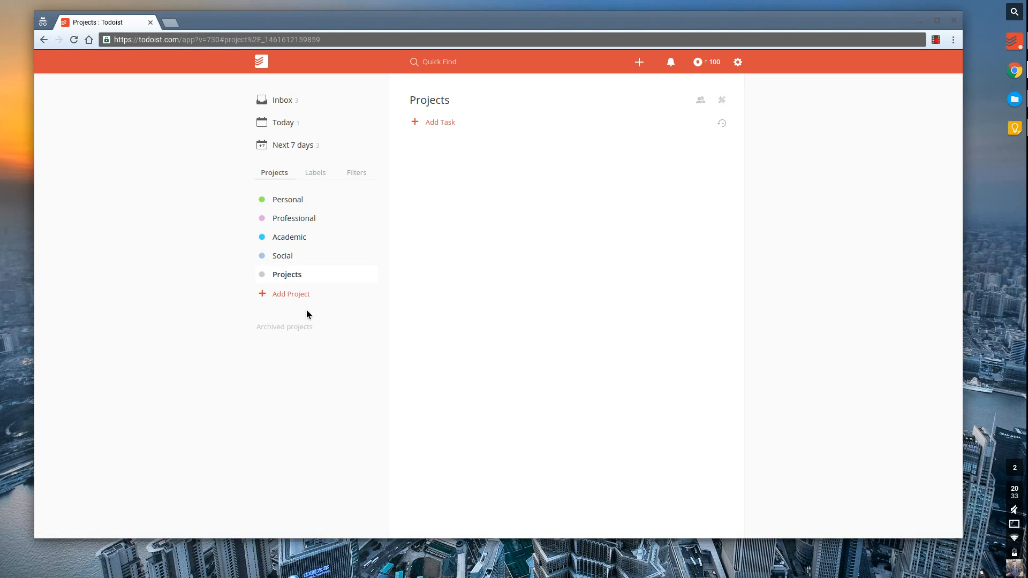
pyautogui.click(301, 302)
pyautogui.write('Areas')
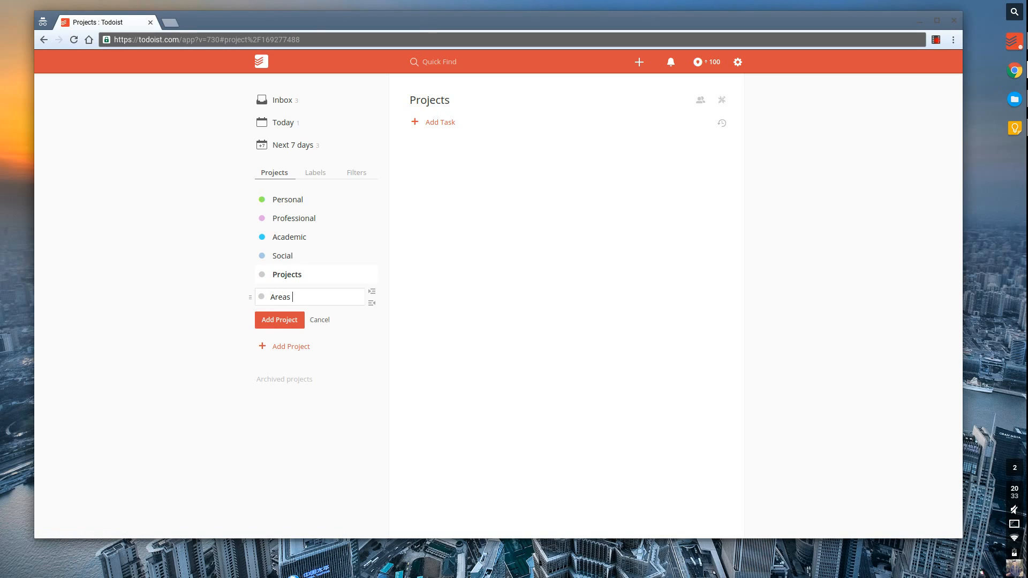
pyautogui.press('Return')
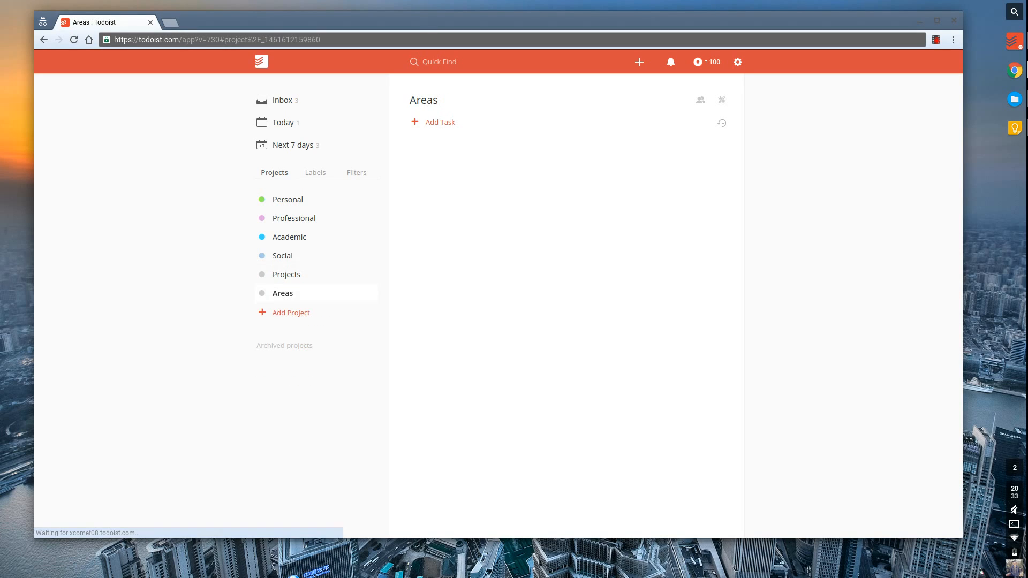
pyautogui.click(283, 312)
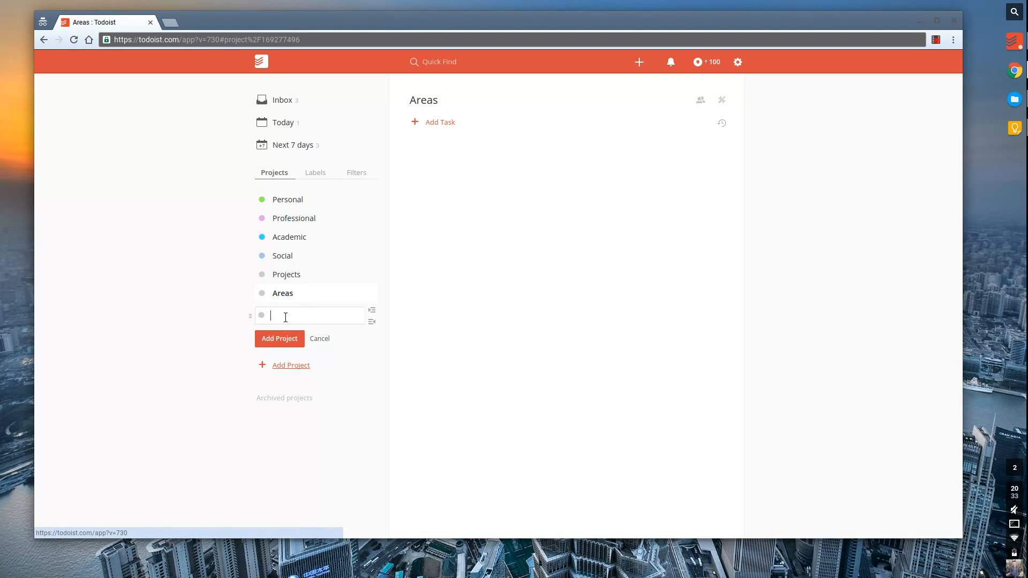
pyautogui.write('Resources')
pyautogui.click(287, 338)
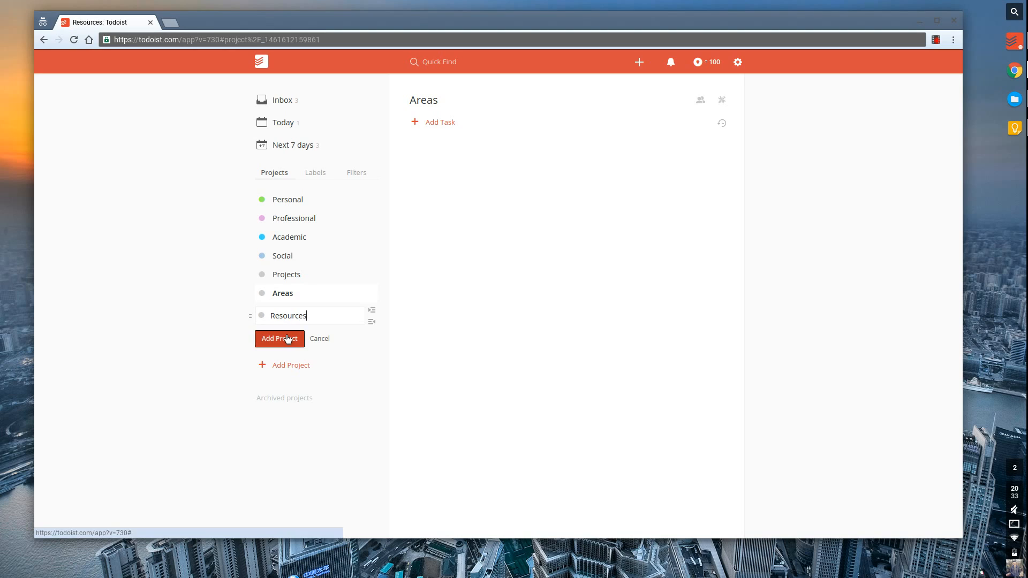
pyautogui.click(291, 336)
pyautogui.write('Arch')
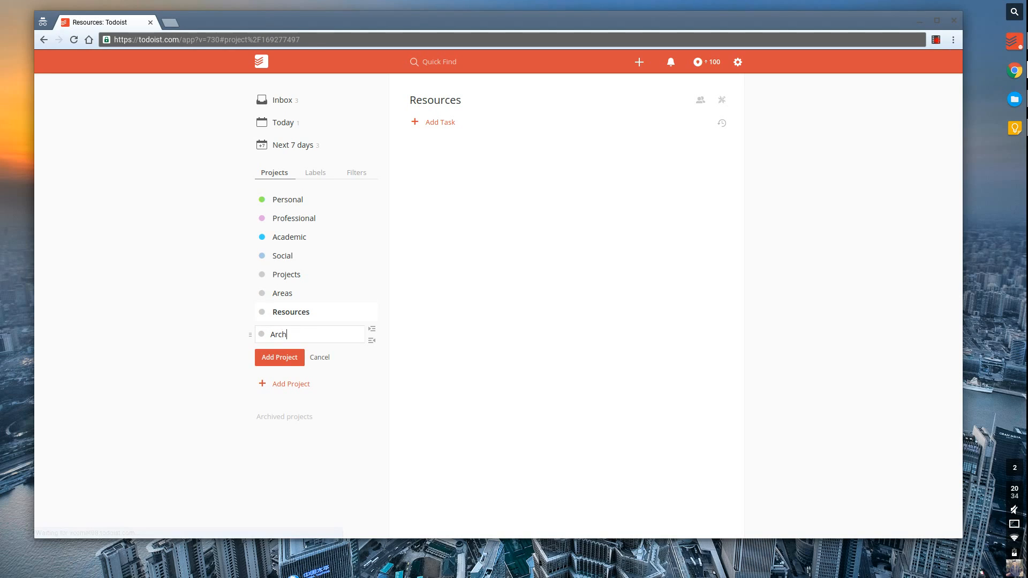
pyautogui.write('ive')
pyautogui.press('Return')
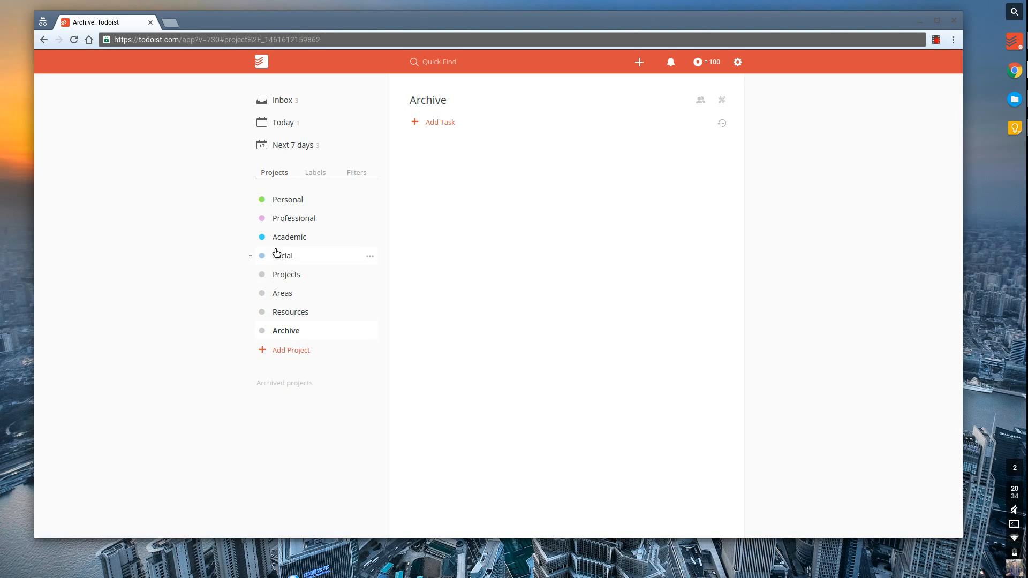
# Rename the Personal project to Marathon and nest it under Projects.
pyautogui.click(376, 203)
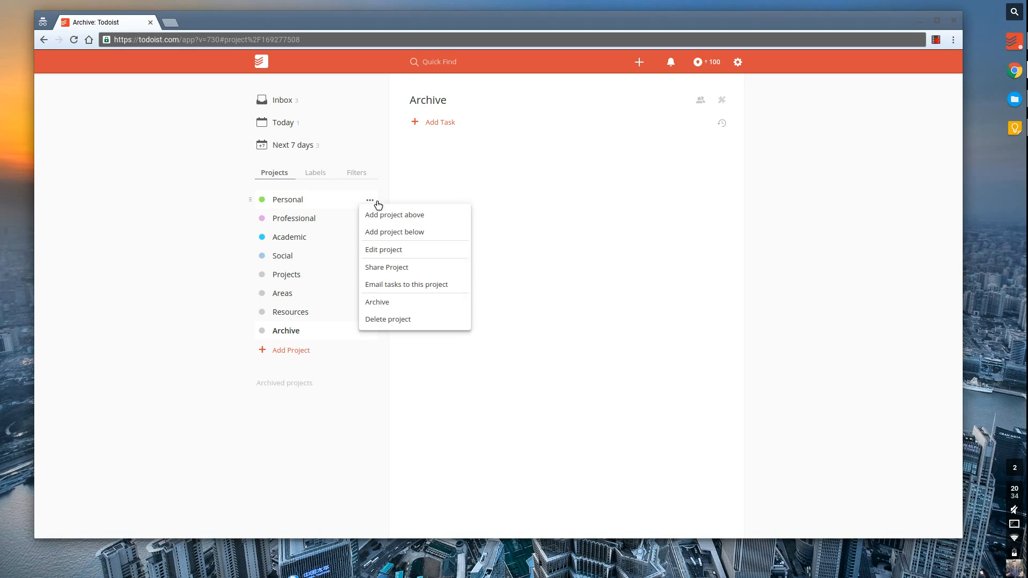
pyautogui.click(384, 249)
pyautogui.press('BackSpace')
pyautogui.write('Fi')
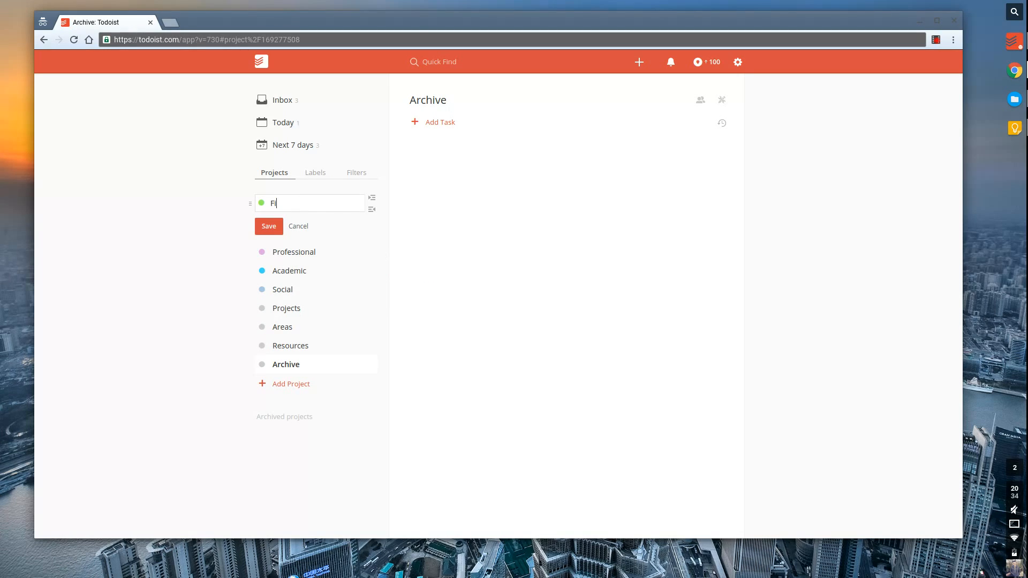
pyautogui.write('tness')
pyautogui.hotkey('ctrl', 'BackSpace')
pyautogui.write('Maratgh')
pyautogui.press('BackSpace')
pyautogui.press('BackSpace')
pyautogui.press('BackSpace')
pyautogui.write('thon')
pyautogui.press('Return')
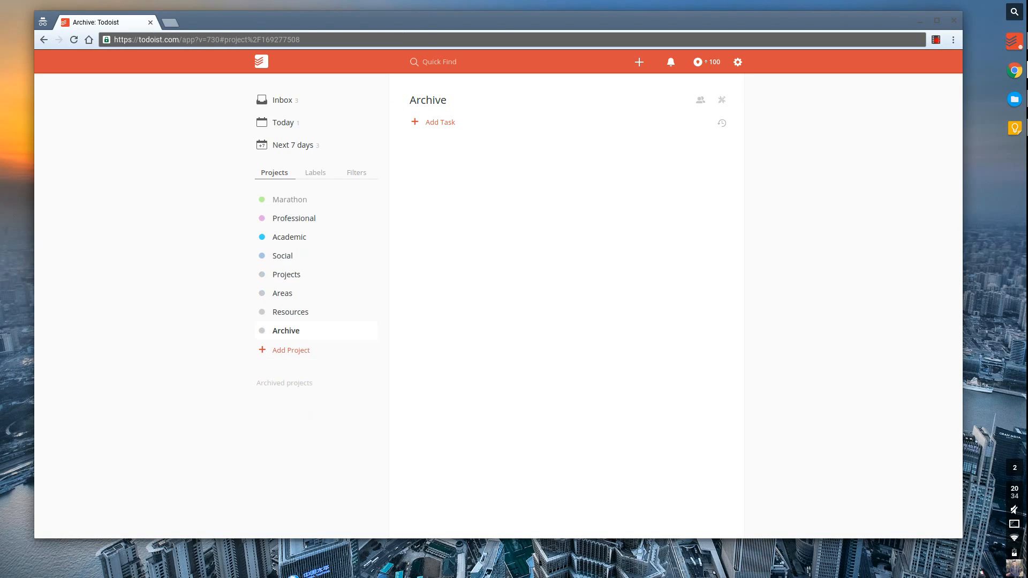
pyautogui.moveTo(250, 200); pyautogui.dragTo(275, 271)
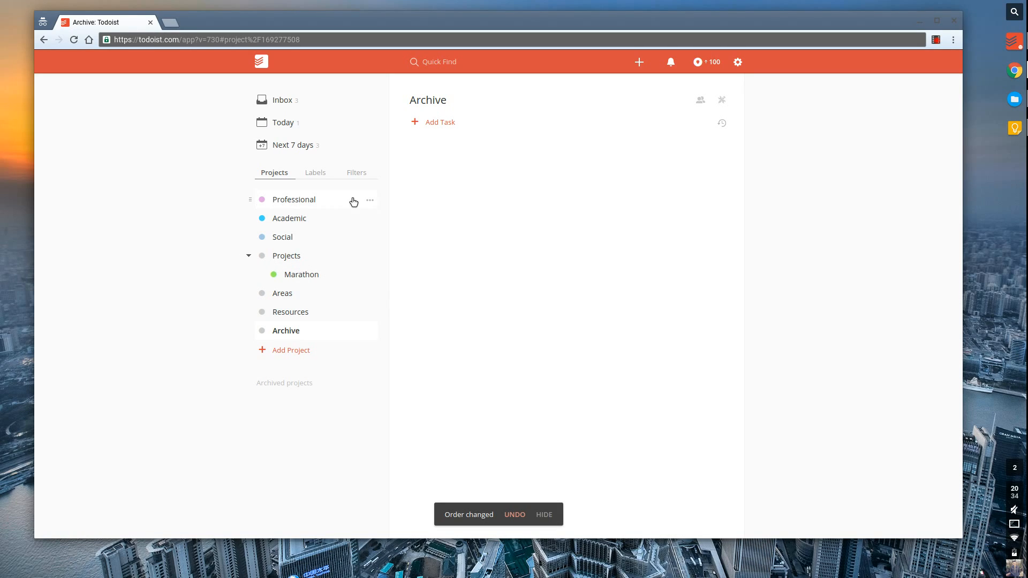
# Rename the Professional project to Family and nest it under Areas.
pyautogui.click(370, 201)
pyautogui.click(377, 251)
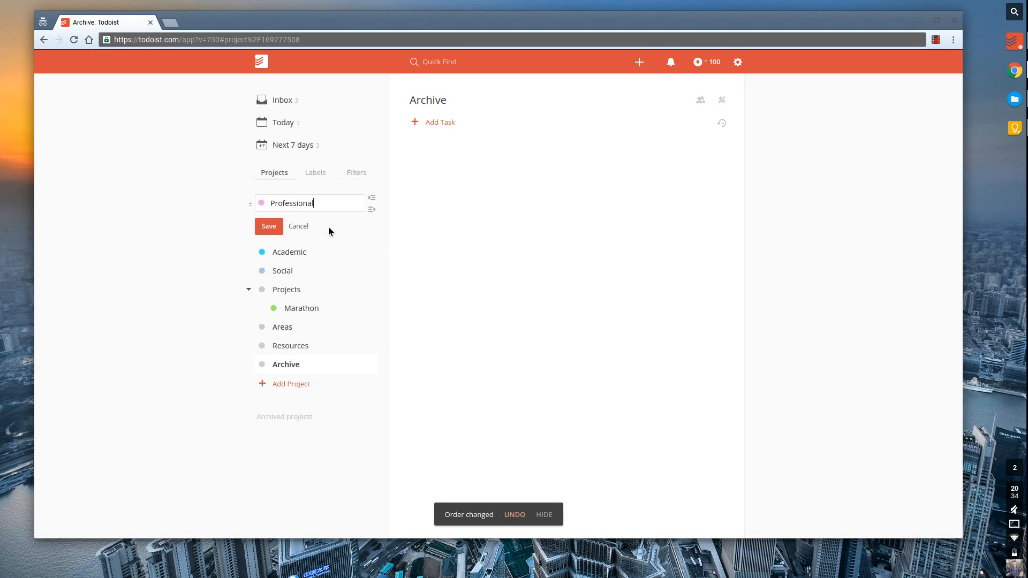
pyautogui.hotkey('ctrl', 'a')
pyautogui.press('BackSpace')
pyautogui.write('Family')
pyautogui.press('Return')
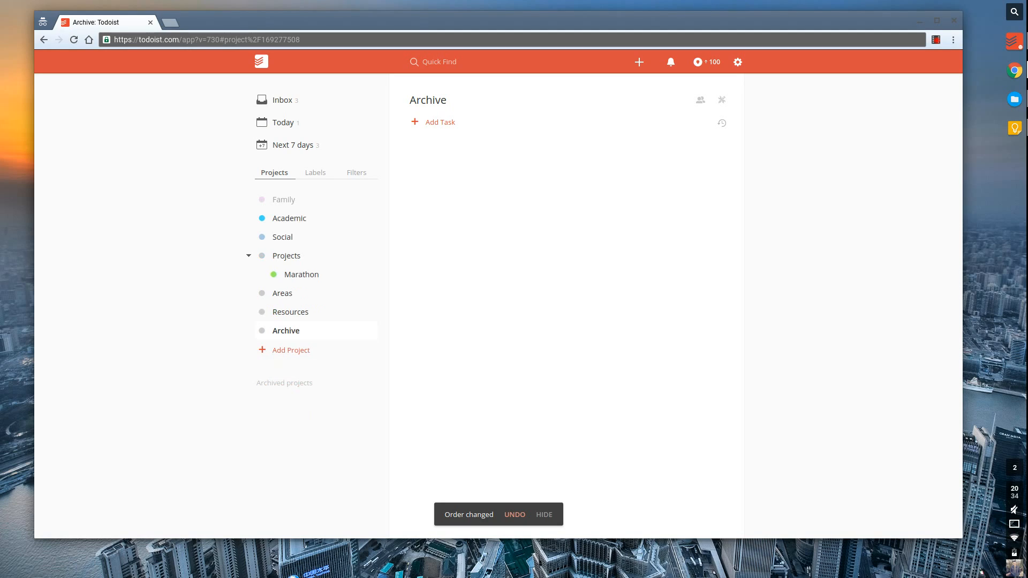
pyautogui.moveTo(259, 200); pyautogui.dragTo(289, 294)
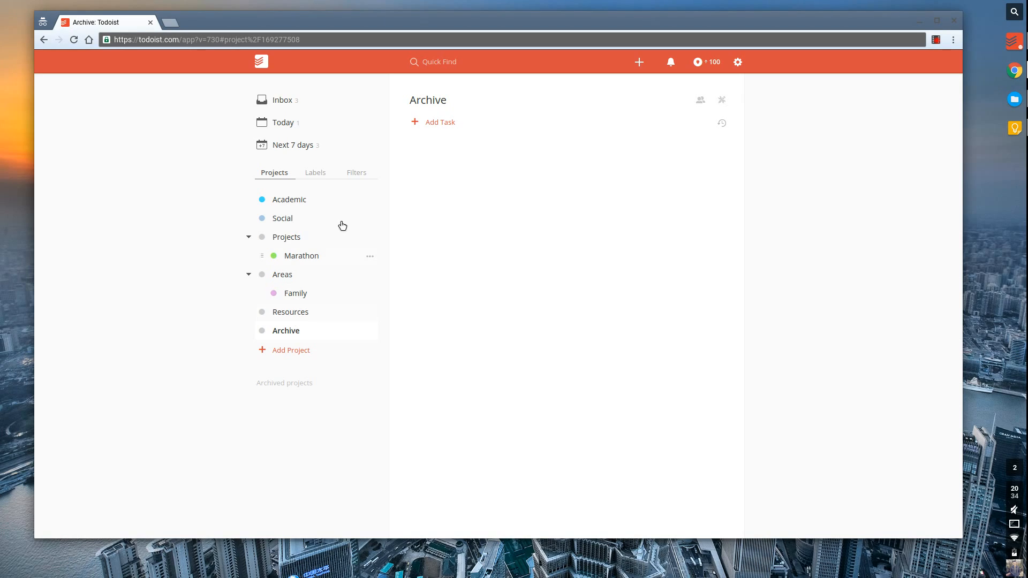
# Rename the Academic project to 'House information 2016' via Edit project.
pyautogui.click(369, 200)
pyautogui.click(387, 250)
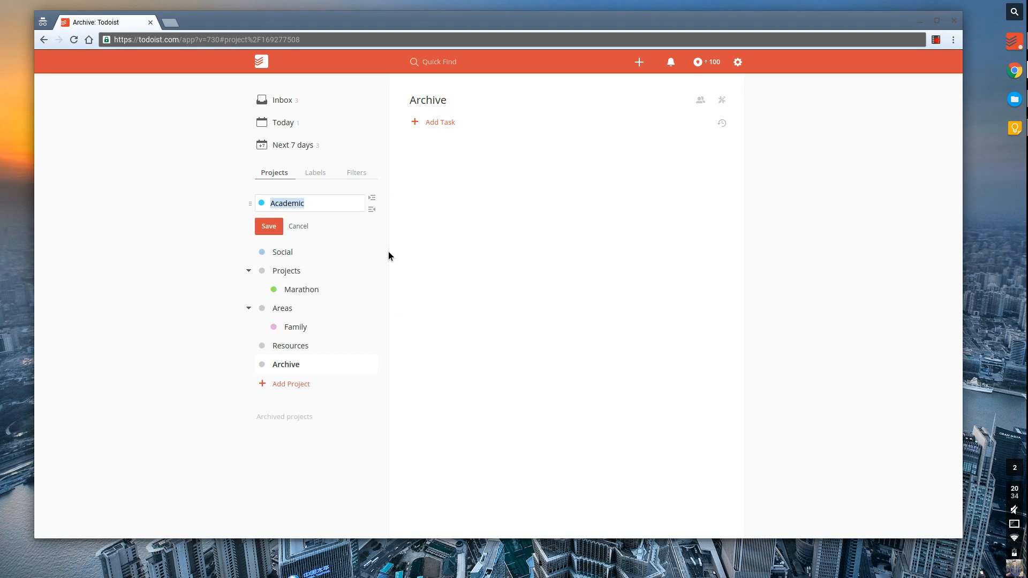
pyautogui.press('BackSpace')
pyautogui.write('House l')
pyautogui.write('nformation 2016')
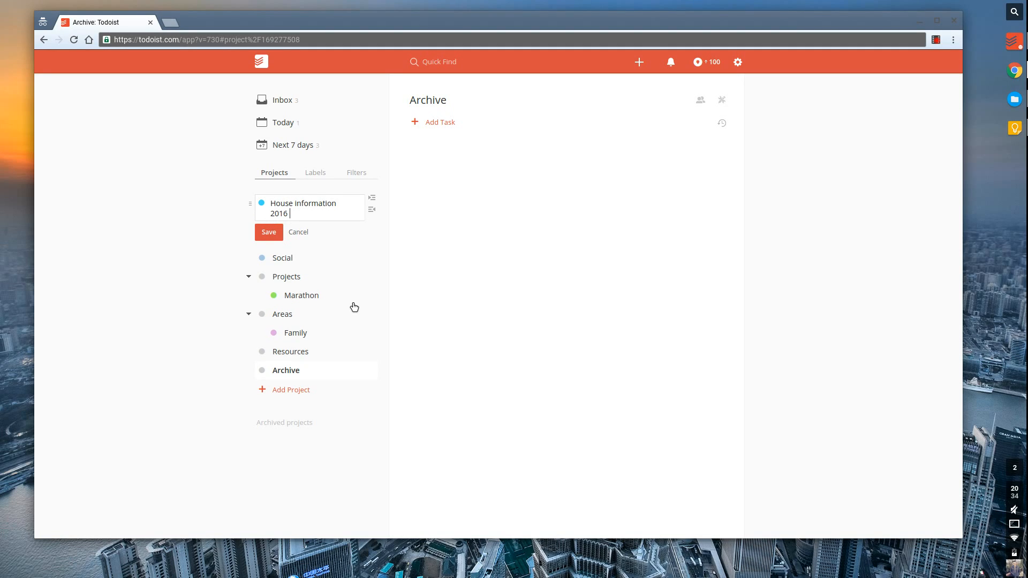
pyautogui.click(283, 229)
# Nest House information 2016 under Resources, then start editing Marathon's name.
pyautogui.moveTo(259, 202); pyautogui.dragTo(310, 318)
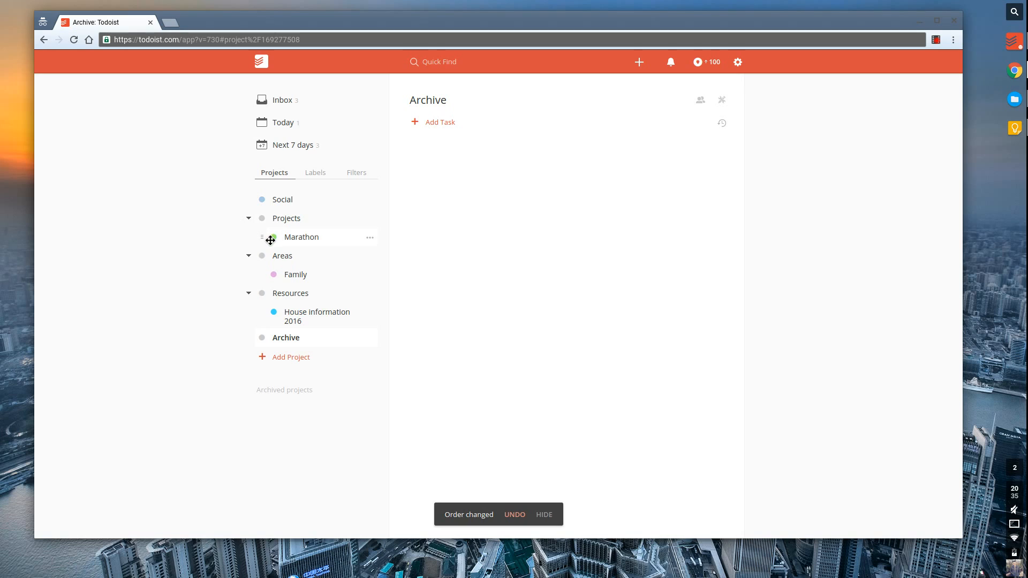
pyautogui.moveTo(270, 237)
pyautogui.mouseDown()
pyautogui.moveTo(269, 255)
pyautogui.moveTo(269, 237)
pyautogui.mouseUp()
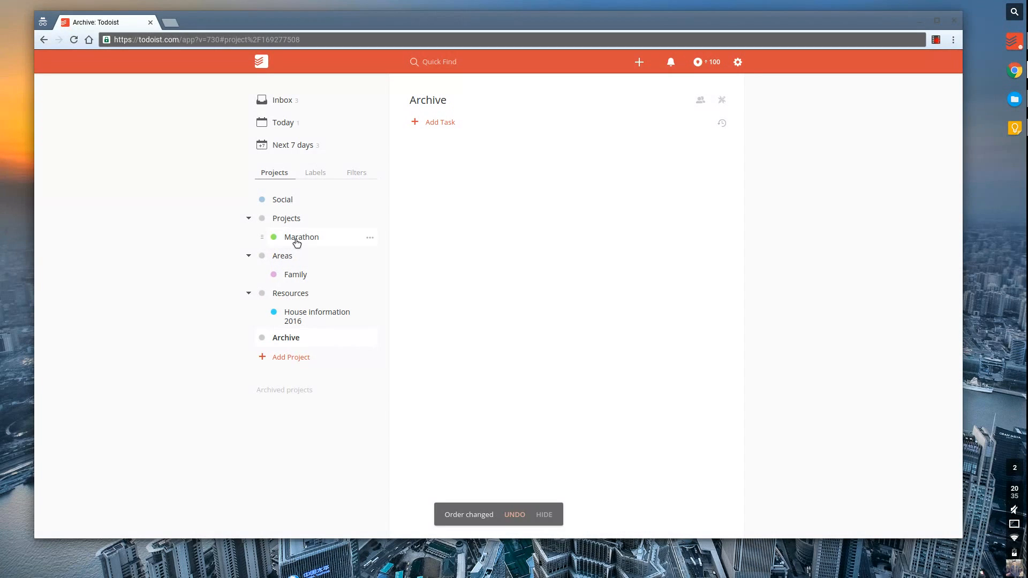
pyautogui.click(371, 240)
pyautogui.click(386, 285)
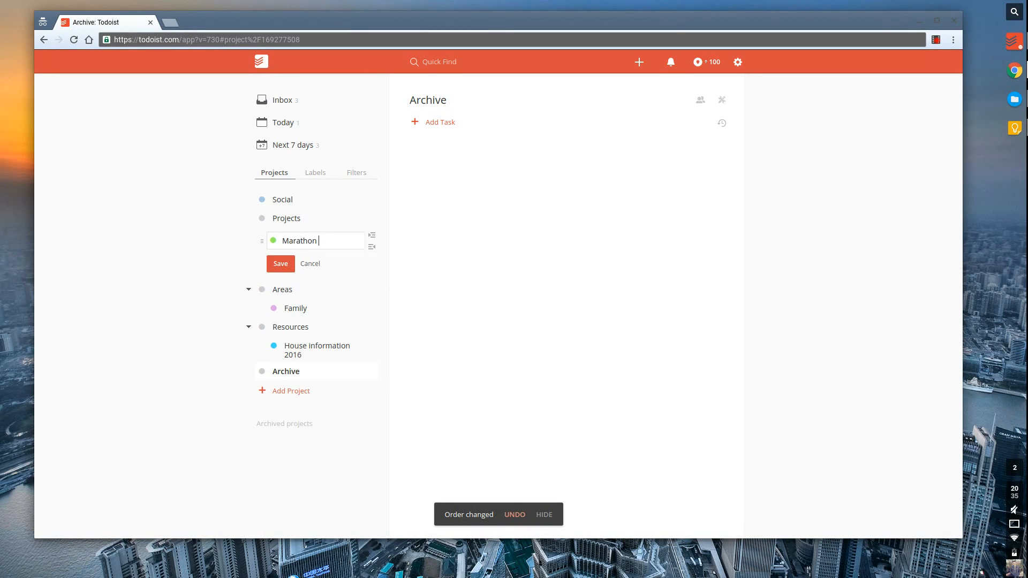
# Rename the Marathon project to 'Marathon 04.16'.
pyautogui.write('2016 (0')
pyautogui.press('BackSpace')
pyautogui.press('BackSpace')
pyautogui.press('BackSpace')
pyautogui.press('BackSpace')
pyautogui.press('BackSpace')
pyautogui.press('BackSpace')
pyautogui.write('04.16')
pyautogui.press('Return')
# Move Marathon 04.16 under Archive, open it, and glance at its task actions list.
pyautogui.moveTo(269, 245); pyautogui.dragTo(279, 351)
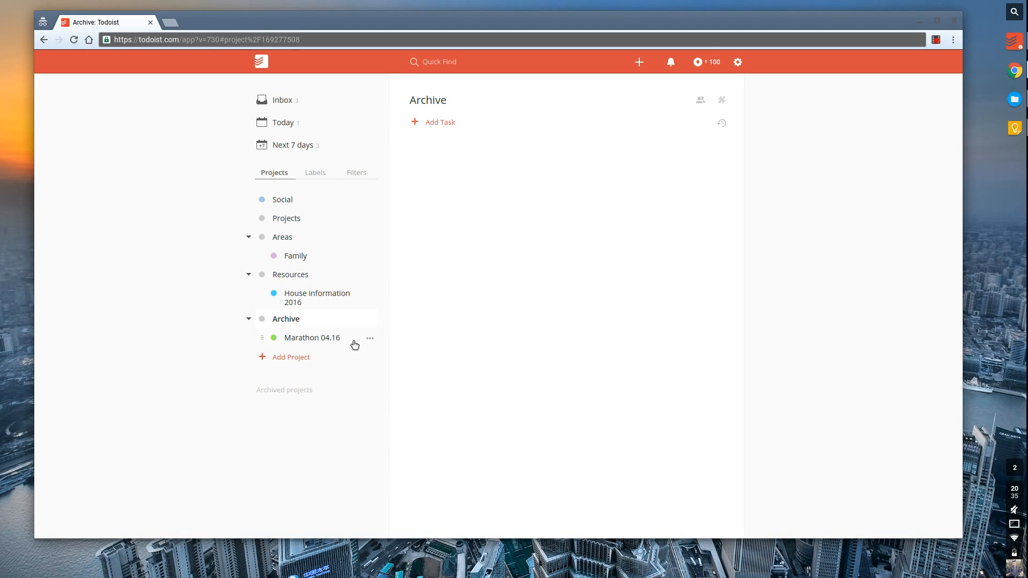
pyautogui.click(336, 339)
pyautogui.click(722, 103)
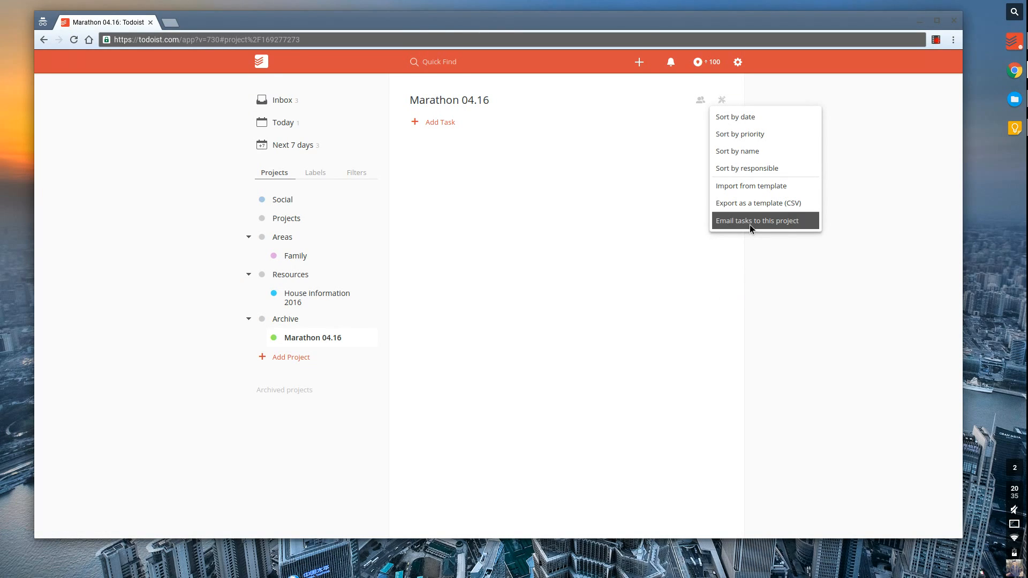
pyautogui.click(730, 279)
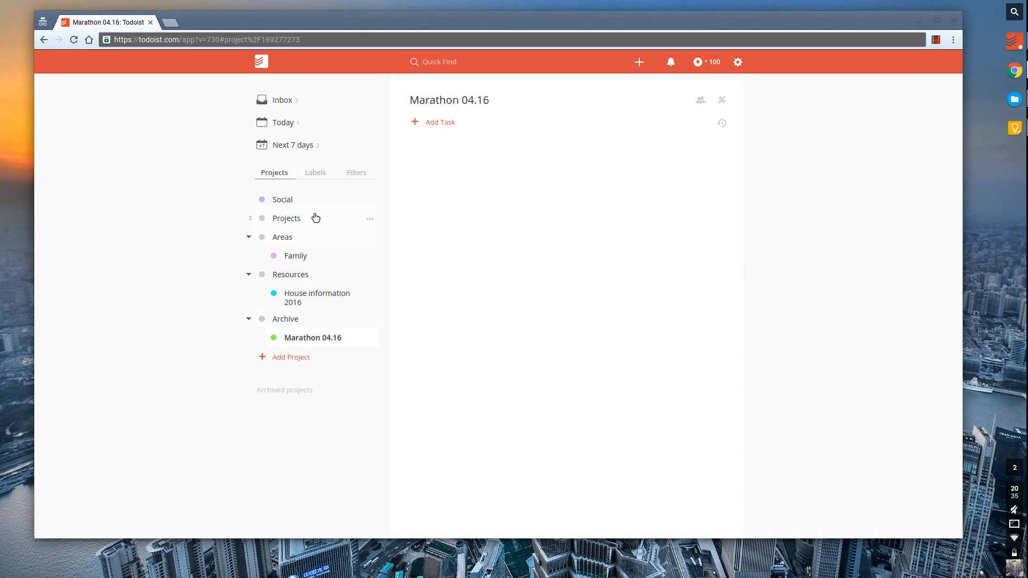
# Nest Social under Areas, then collapse the Archive, Resources and Areas groups.
pyautogui.moveTo(255, 203); pyautogui.dragTo(272, 262)
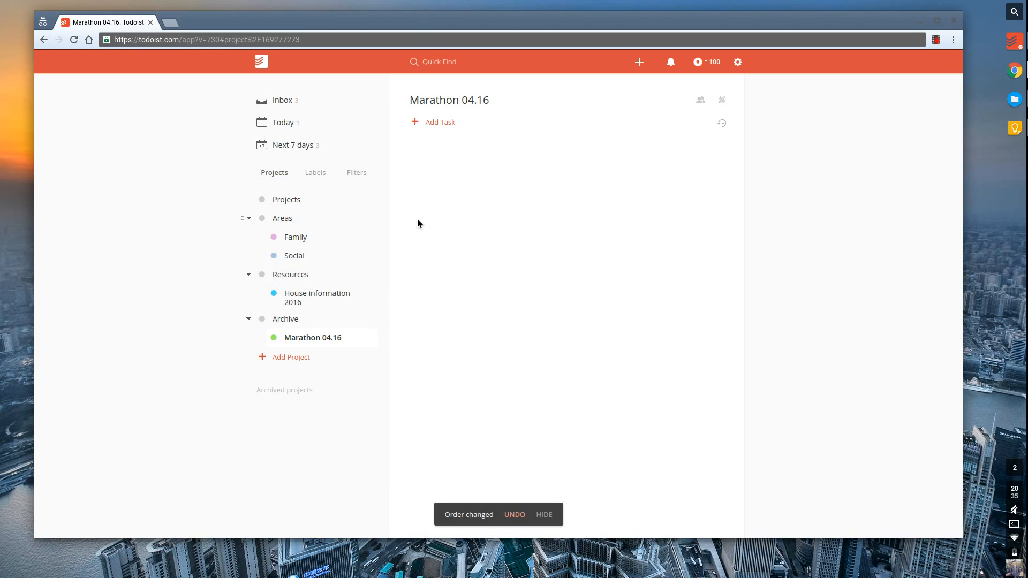
pyautogui.click(248, 318)
pyautogui.click(248, 274)
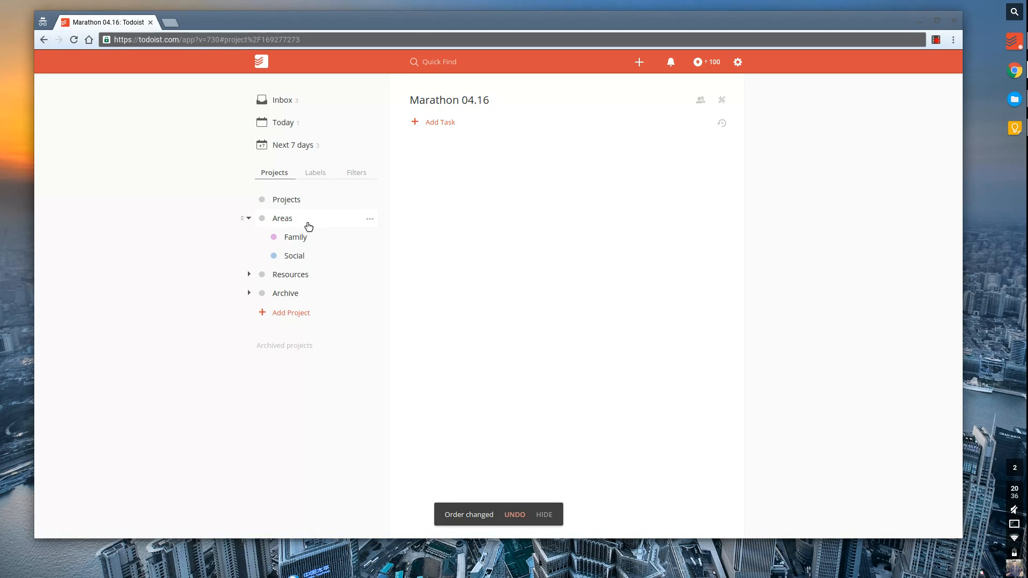
pyautogui.click(249, 218)
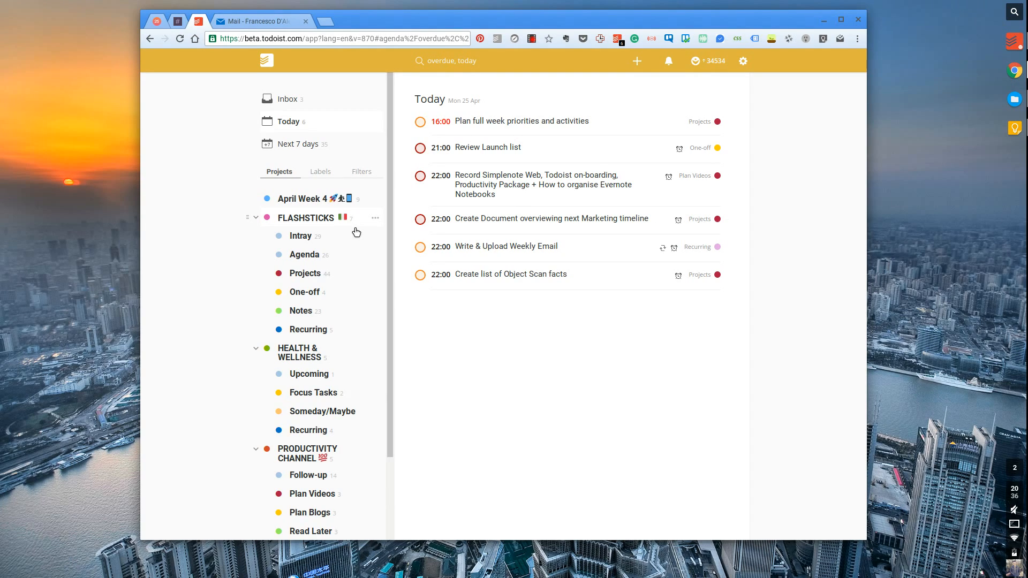
# Scroll through the example workspace's sidebar, then minimise that window.
pyautogui.scroll(-2, 356, 231)
pyautogui.scroll(2, 356, 232)
pyautogui.scroll(-2, 356, 231)
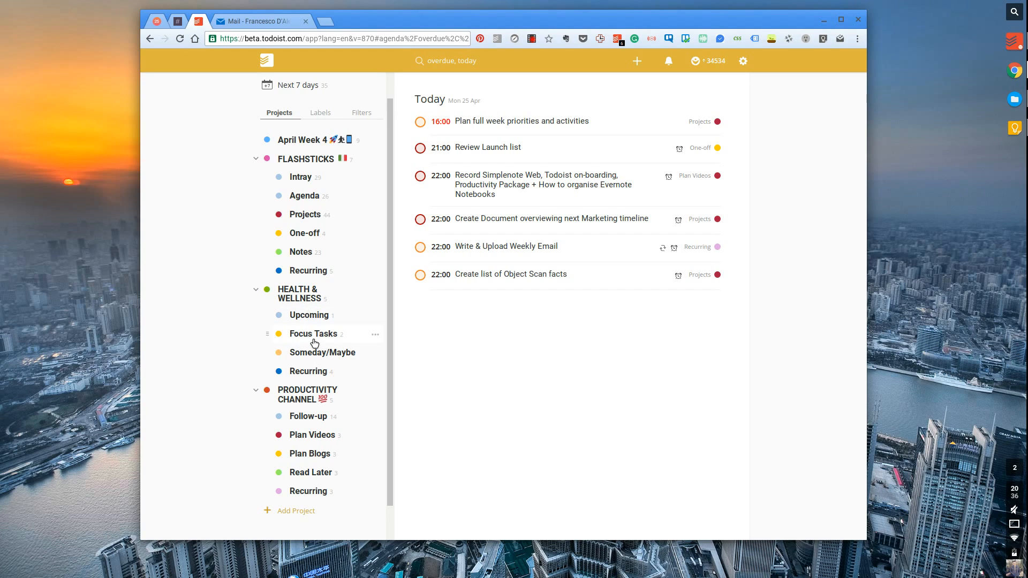
pyautogui.scroll(2, 306, 344)
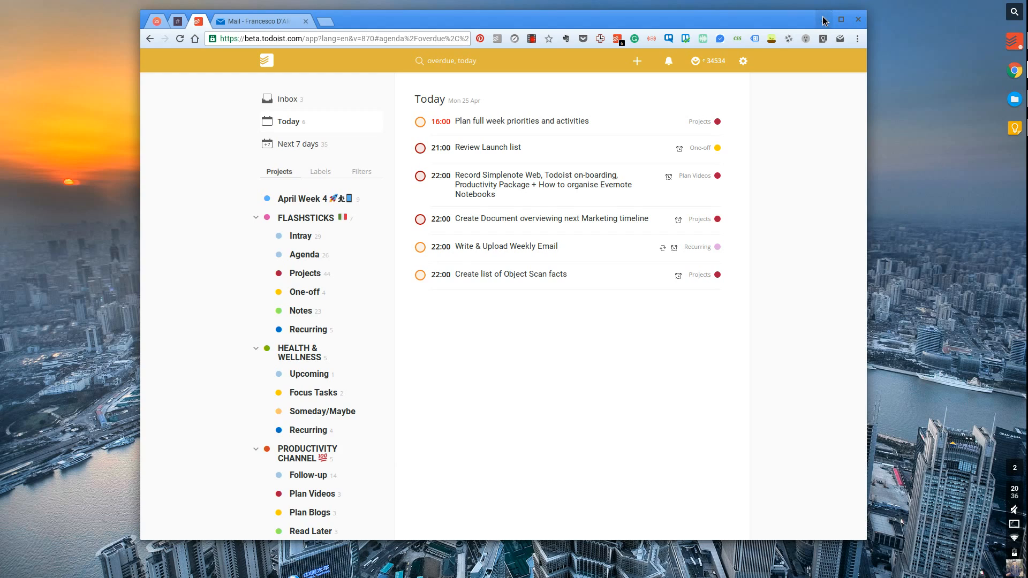
pyautogui.scroll(-2, 331, 195)
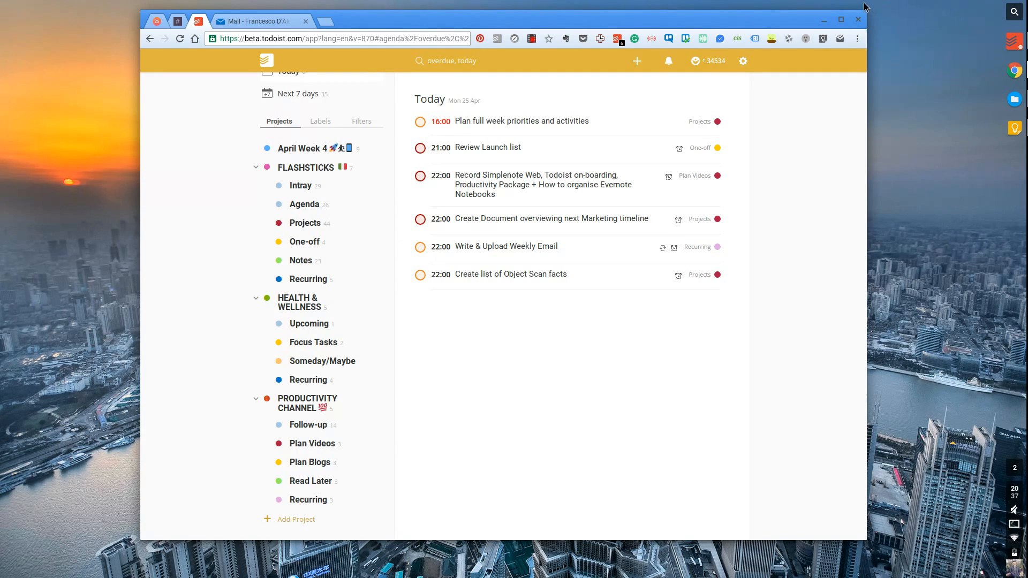
pyautogui.click(823, 20)
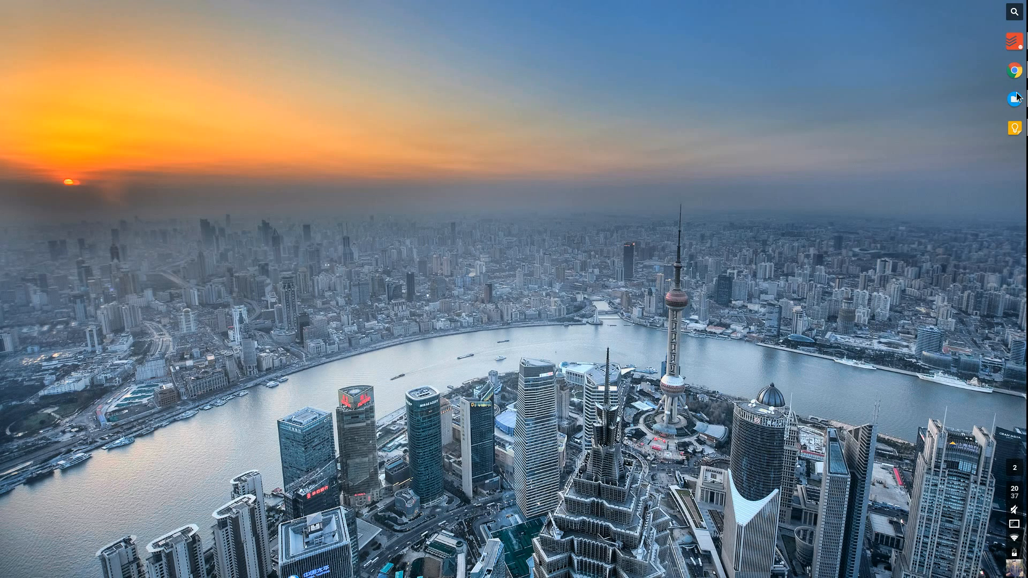
# Switch to the Marathon 04.16 window, then bring the example Todoist workspace back in front.
pyautogui.press('F5')
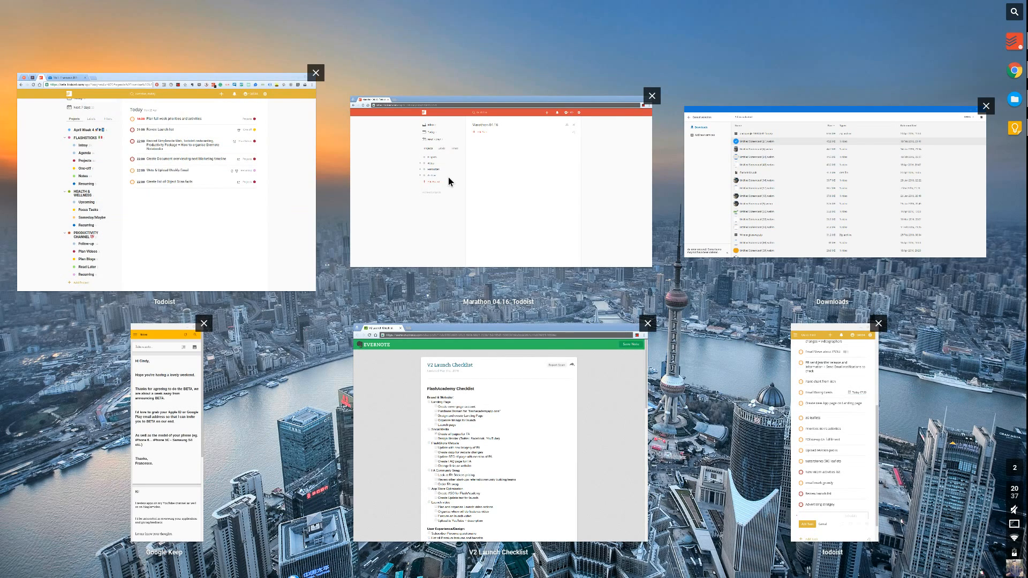
pyautogui.click(448, 178)
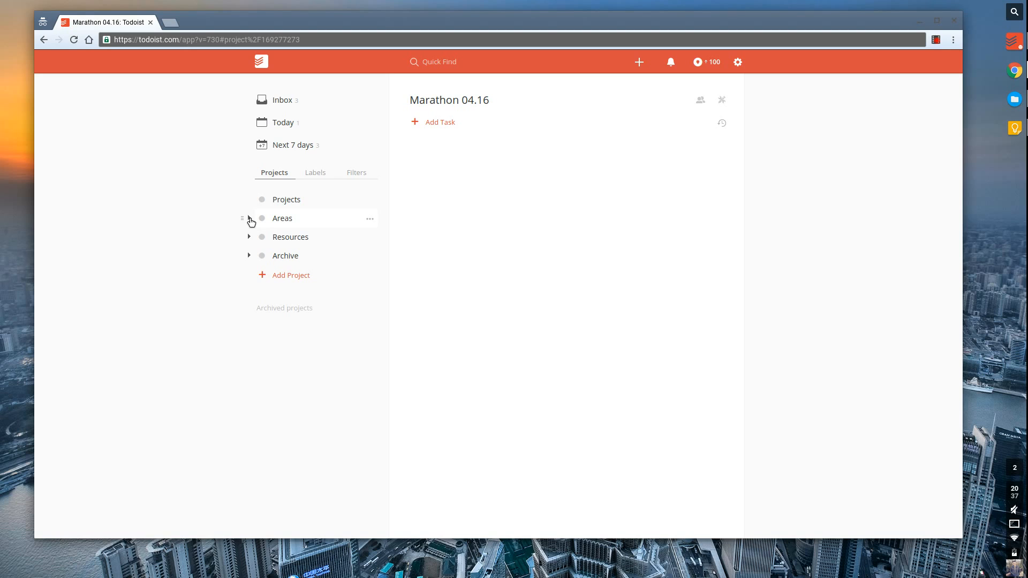
pyautogui.press('F5')
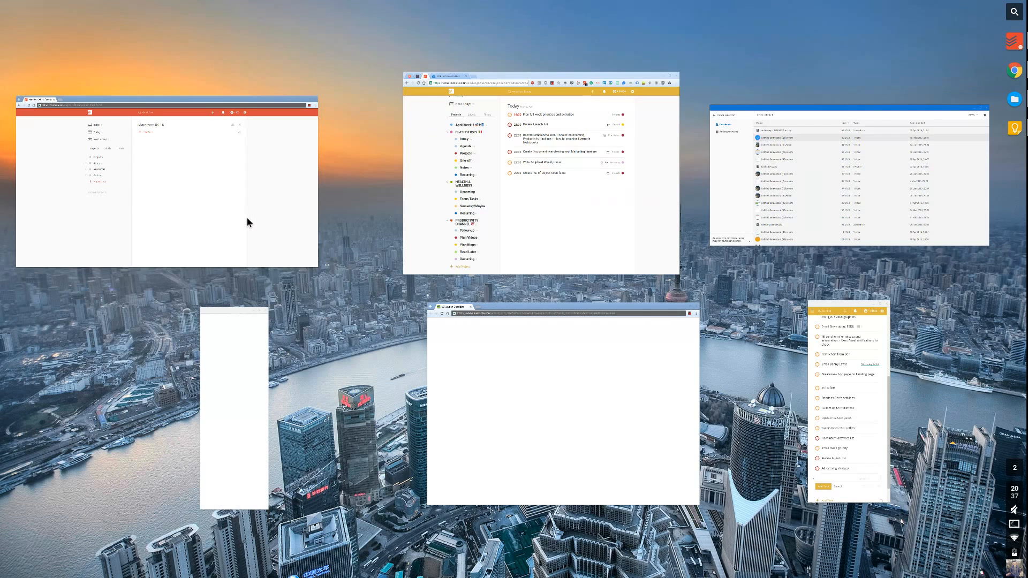
pyautogui.click(432, 143)
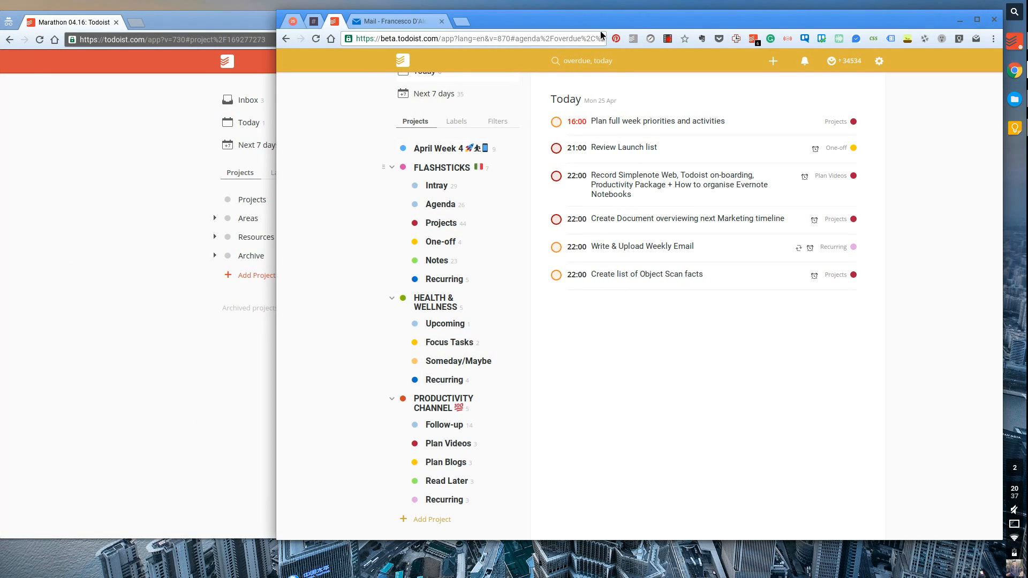
# Shift the example workspace window left, scroll its sidebar, then minimise it.
pyautogui.moveTo(597, 23); pyautogui.dragTo(454, 27)
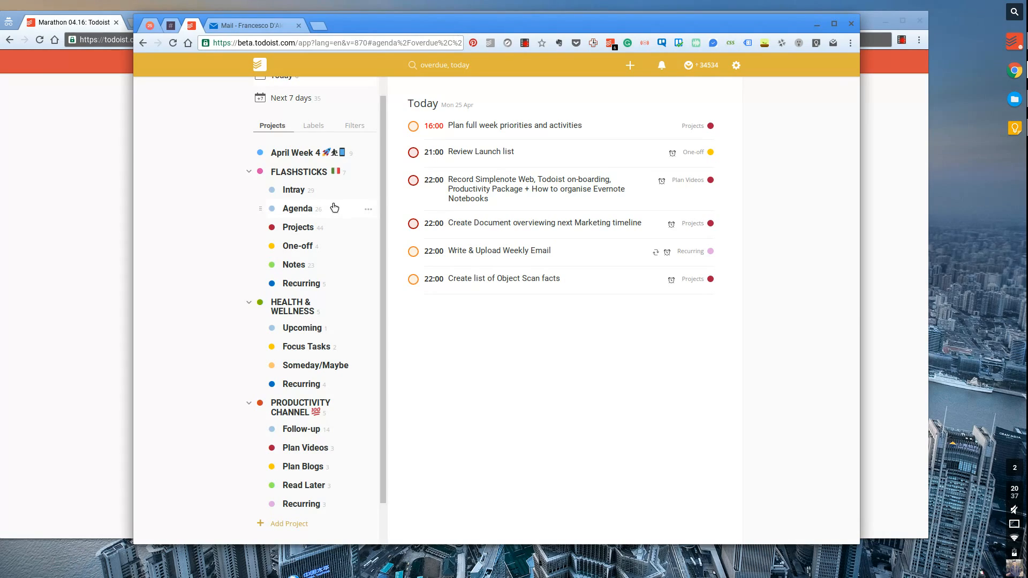
pyautogui.scroll(1, 321, 236)
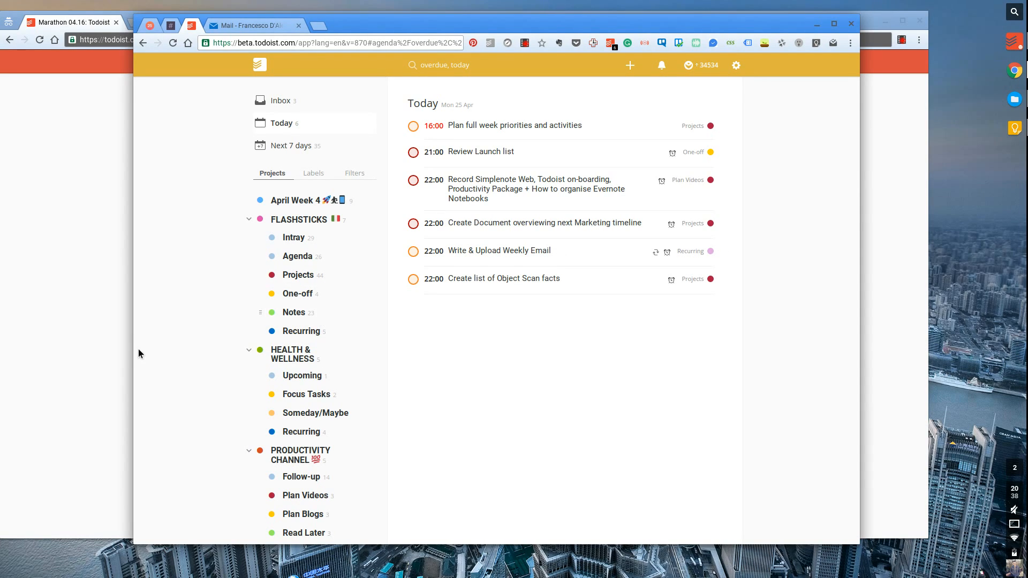
pyautogui.scroll(-2, 266, 367)
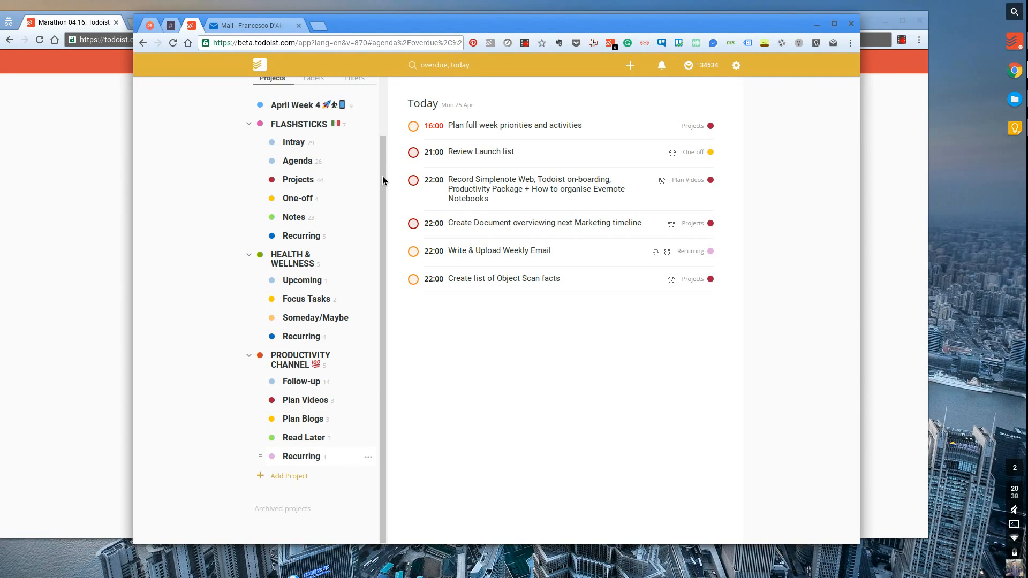
pyautogui.click(813, 24)
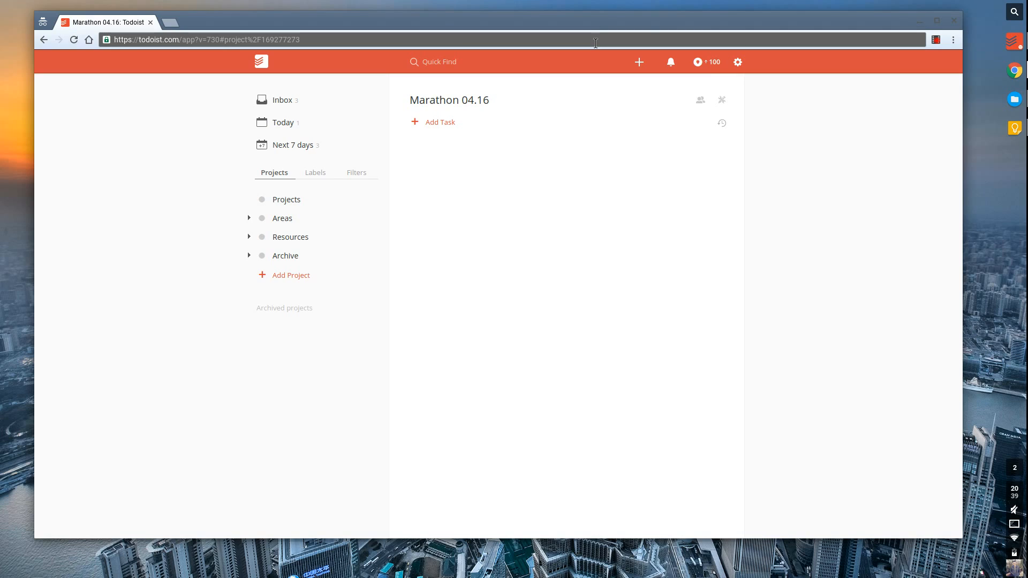
# Open the Inbox and rename the Projects project to 'Personal'.
pyautogui.click(287, 109)
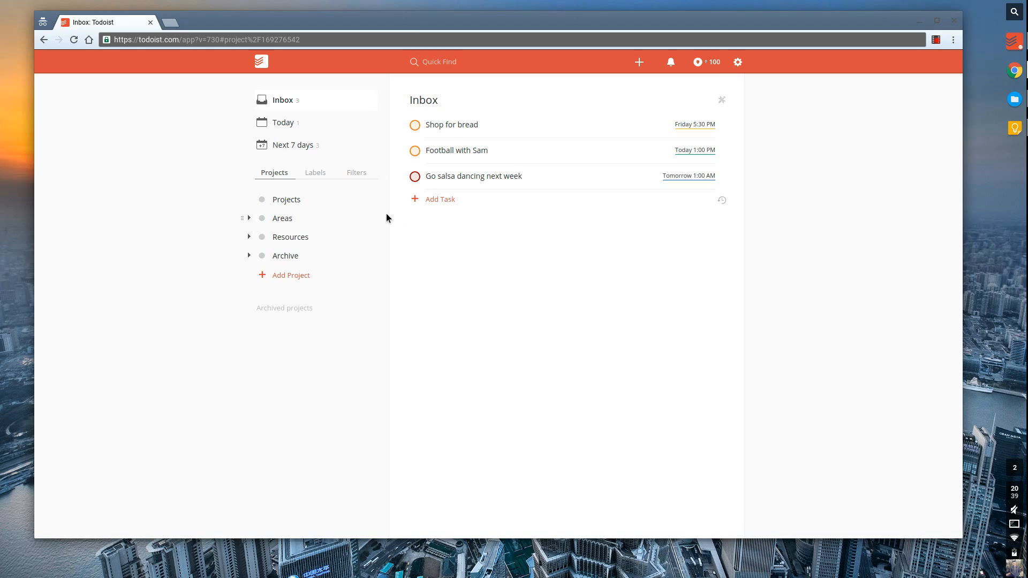
pyautogui.click(370, 200)
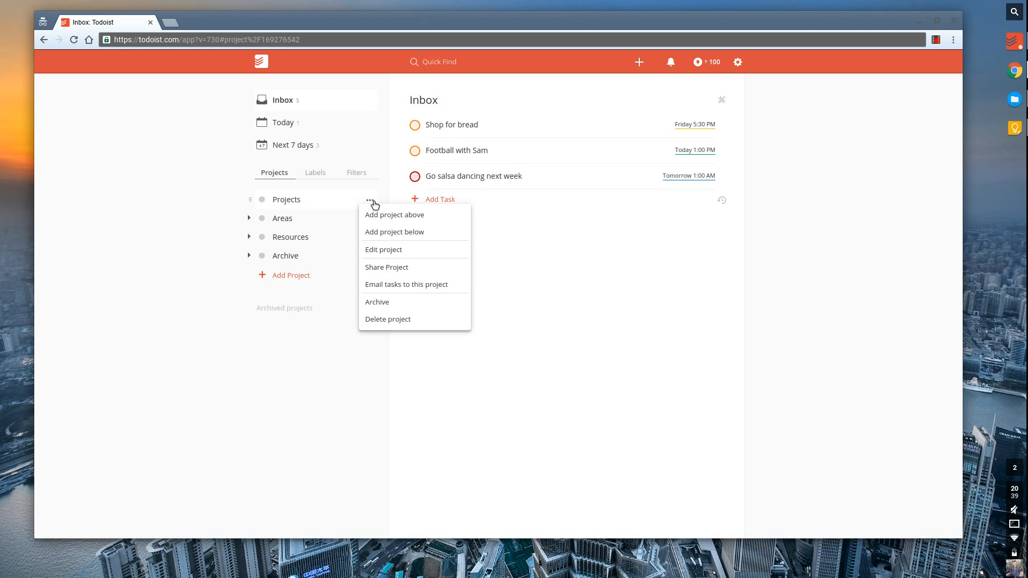
pyautogui.click(380, 253)
pyautogui.hotkey('ctrl', 'a')
pyautogui.write('Per')
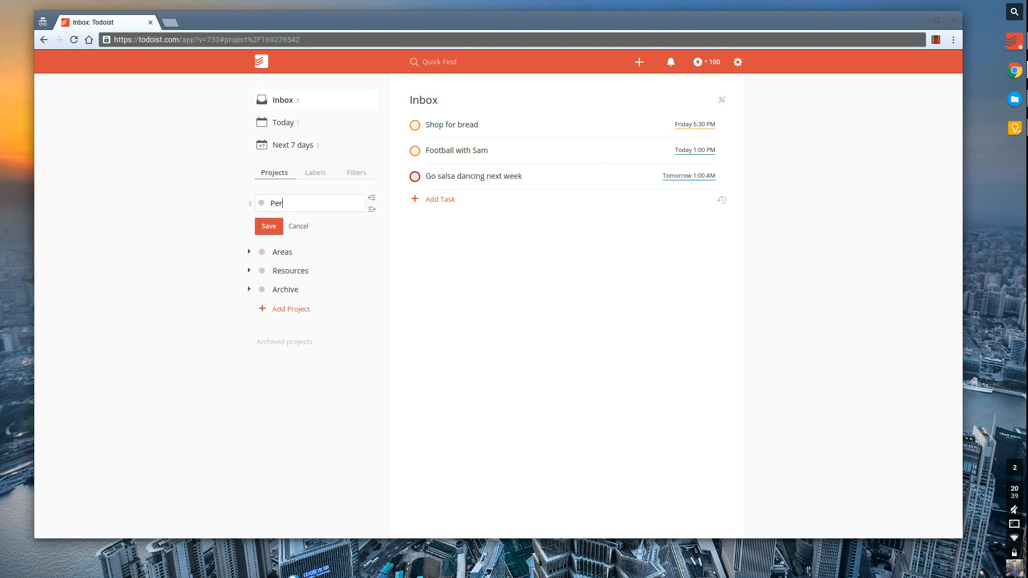
pyautogui.write('sonal')
pyautogui.press('Return')
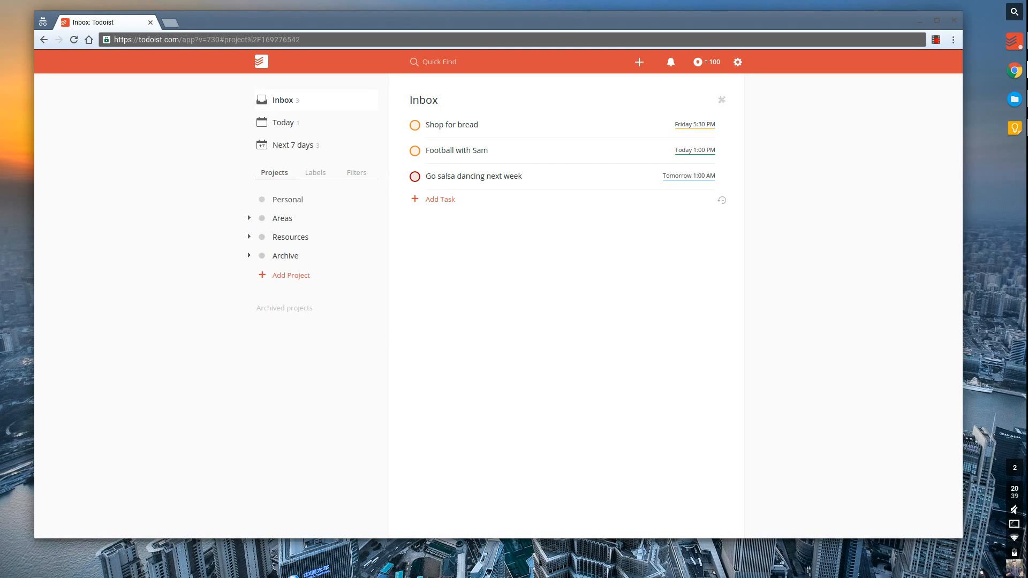
# Rename the Areas project to 'Professional' and return to the Inbox.
pyautogui.click(374, 220)
pyautogui.click(384, 266)
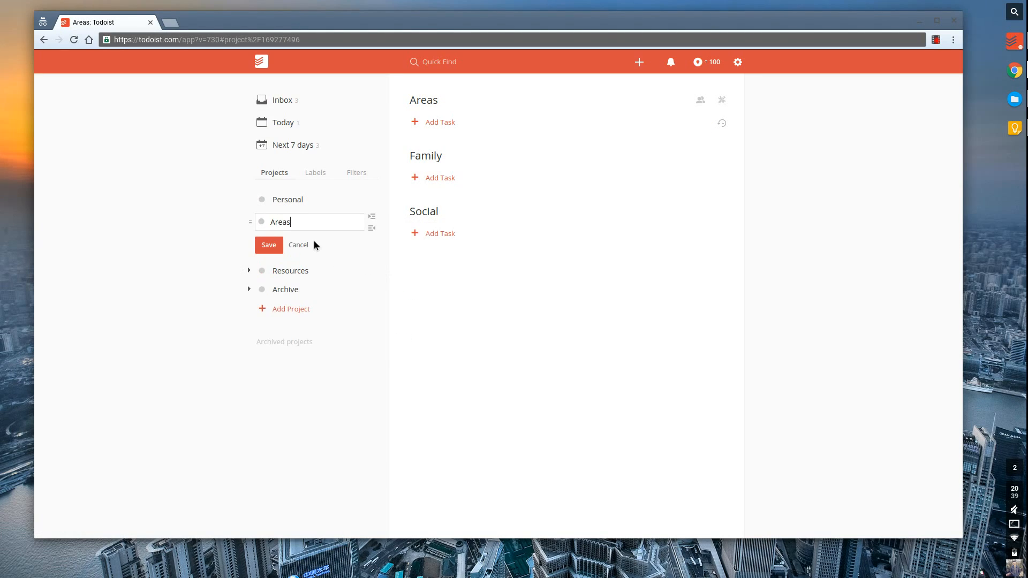
pyautogui.hotkey('ctrl', 'a')
pyautogui.press('BackSpace')
pyautogui.write('Professional')
pyautogui.press('Return')
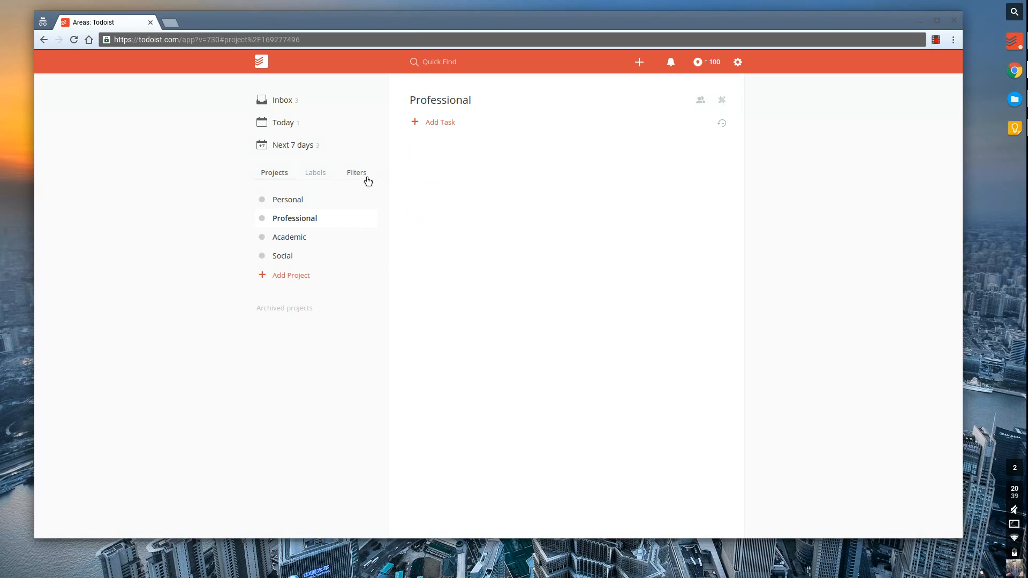
pyautogui.click(321, 109)
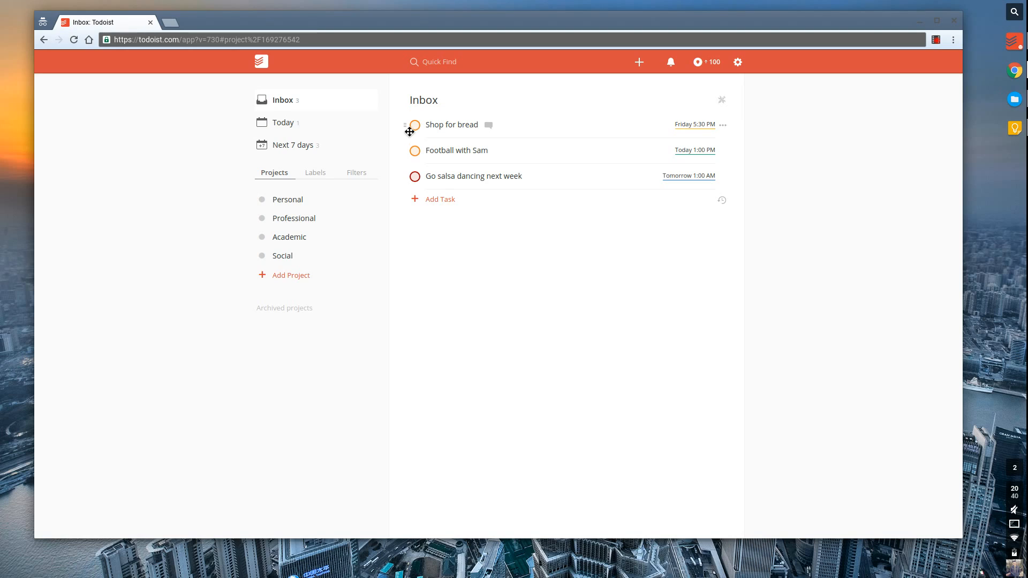
# Drag Shop for bread into Personal, and Football with Sam and Go salsa dancing into Social.
pyautogui.moveTo(409, 132); pyautogui.dragTo(306, 210)
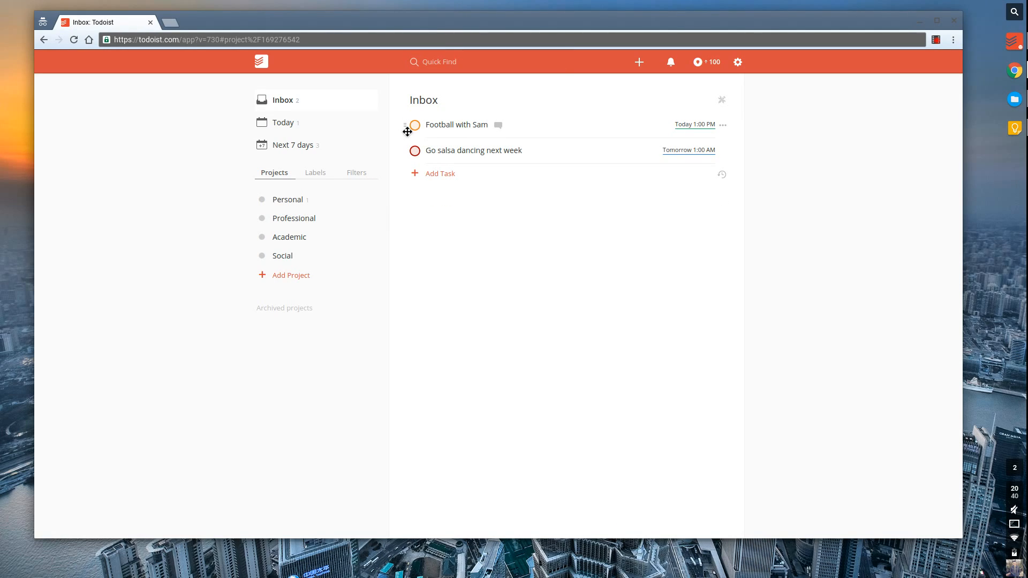
pyautogui.moveTo(406, 128); pyautogui.dragTo(328, 262)
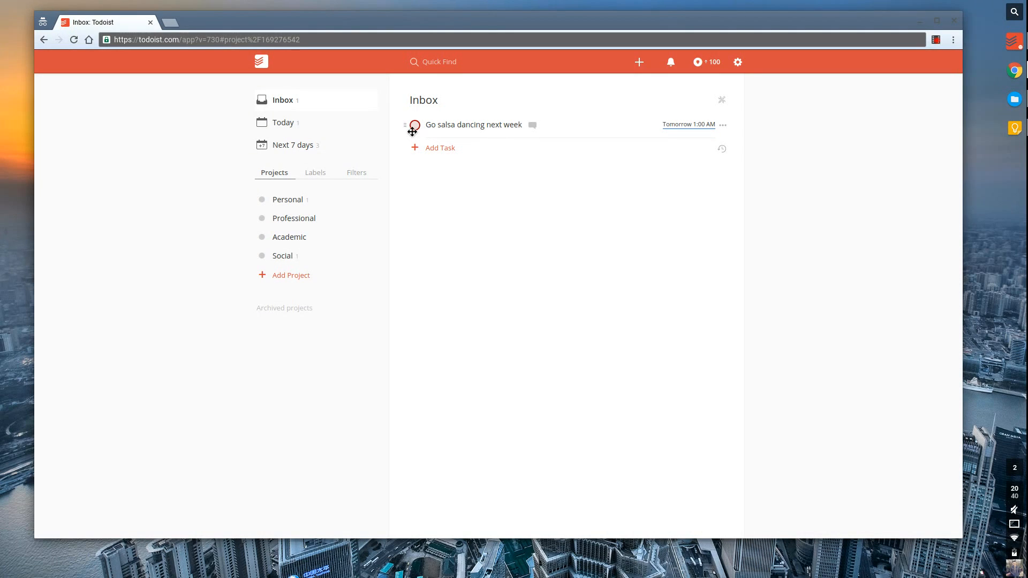
pyautogui.moveTo(413, 128); pyautogui.dragTo(333, 267)
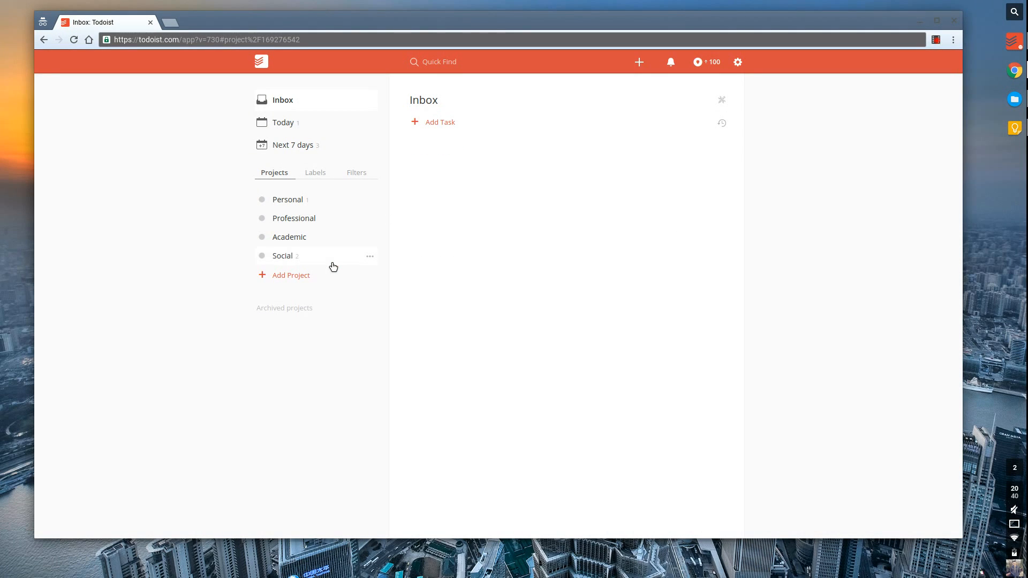
# Add Design Meeting due tomorrow 11 PM and Board Meeting next Thursday 3:32 PM at priority 2.
pyautogui.click(436, 127)
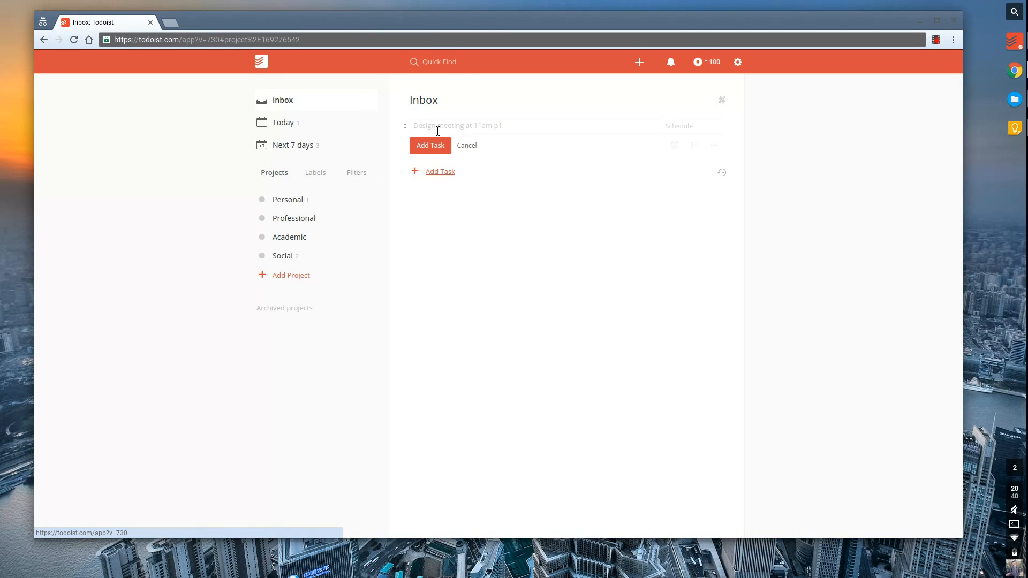
pyautogui.write('Design M')
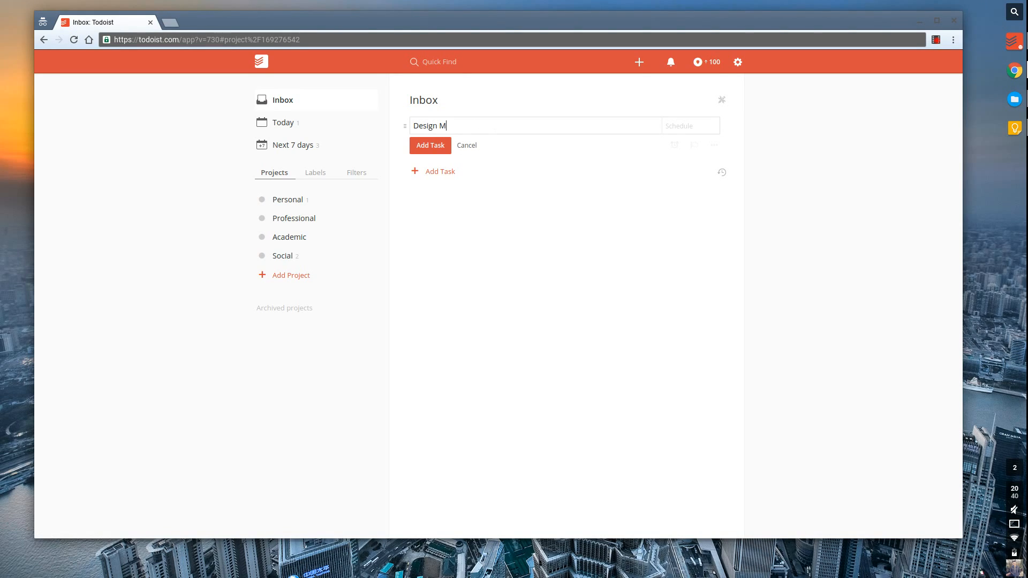
pyautogui.write('eeting at 11p tom')
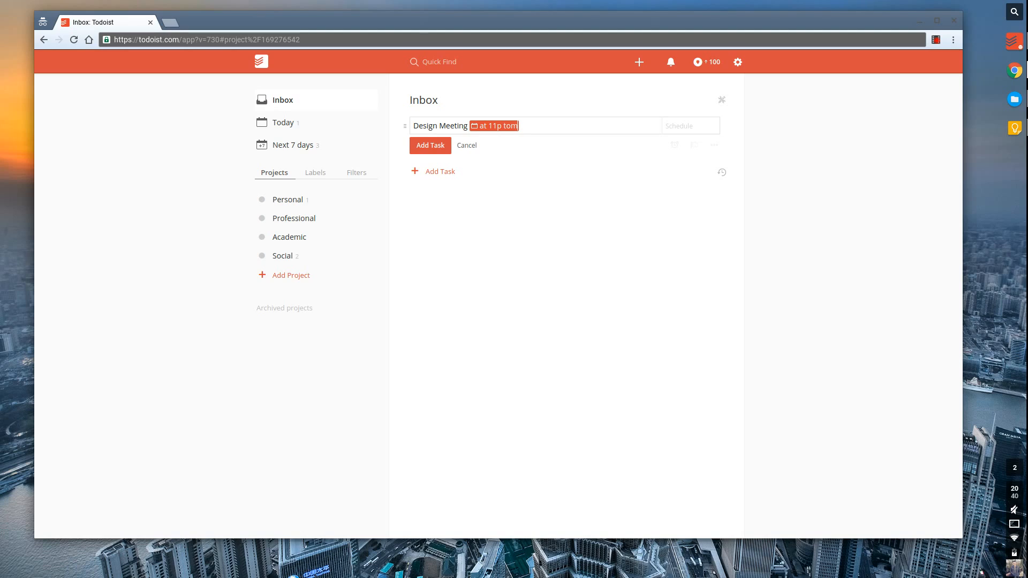
pyautogui.write('orrow')
pyautogui.press('Return')
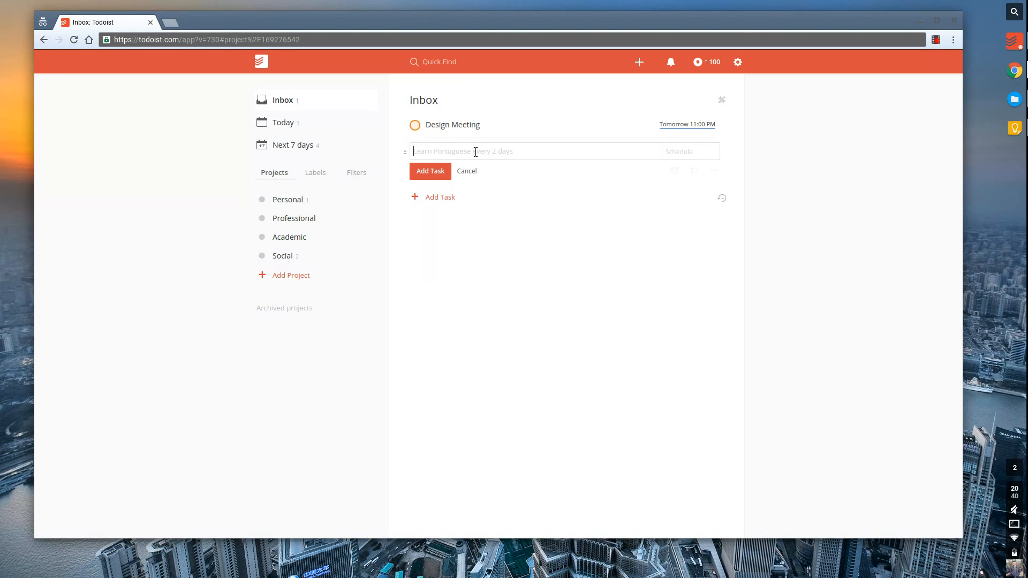
pyautogui.write('Board Meeting next thurs at 3')
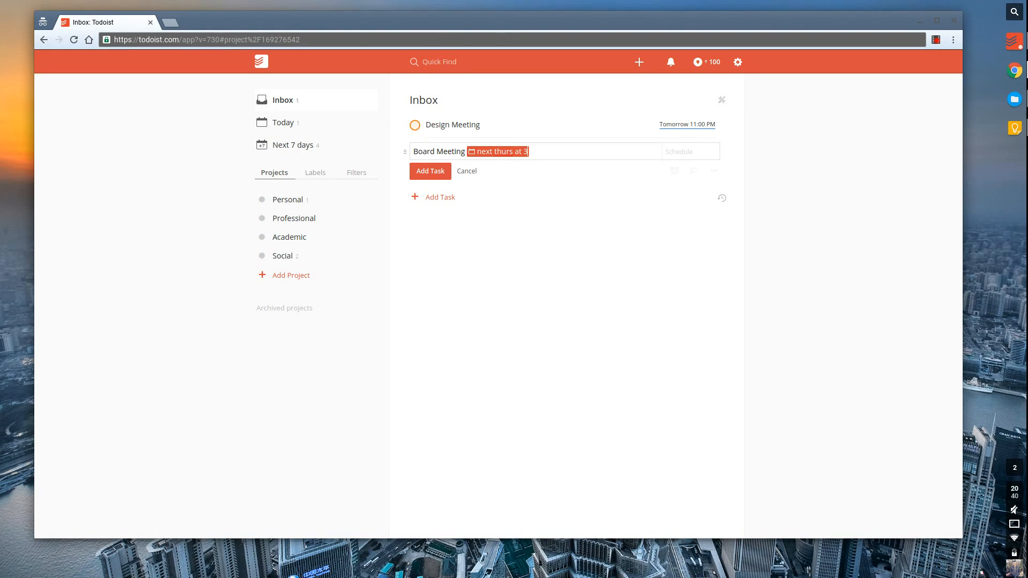
pyautogui.write(':32p p2')
pyautogui.press('Return')
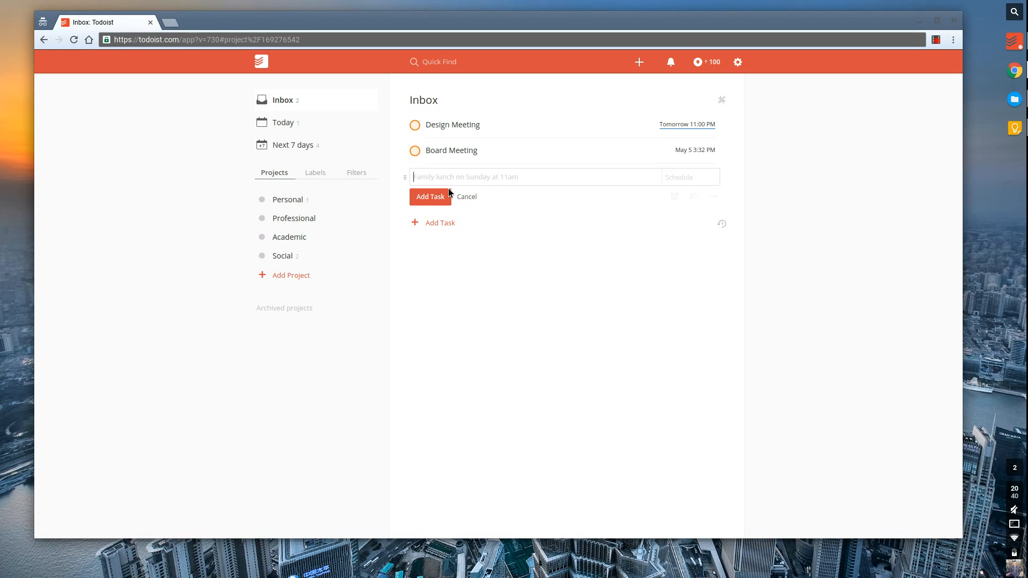
# Add 'Watch Skillshare videos' with priority 2, due tomorrow at 21:00.
pyautogui.write('Watch Skillshare videso 2')
pyautogui.press('BackSpace')
pyautogui.press('BackSpace')
pyautogui.press('BackSpace')
pyautogui.press('BackSpace')
pyautogui.write('os p2 tom @ 21p')
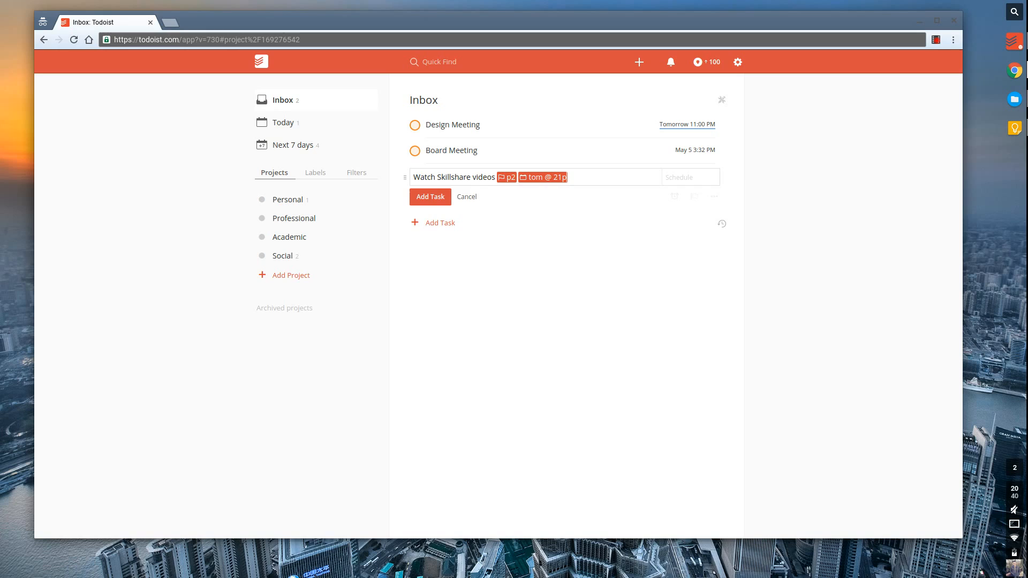
pyautogui.press('Return')
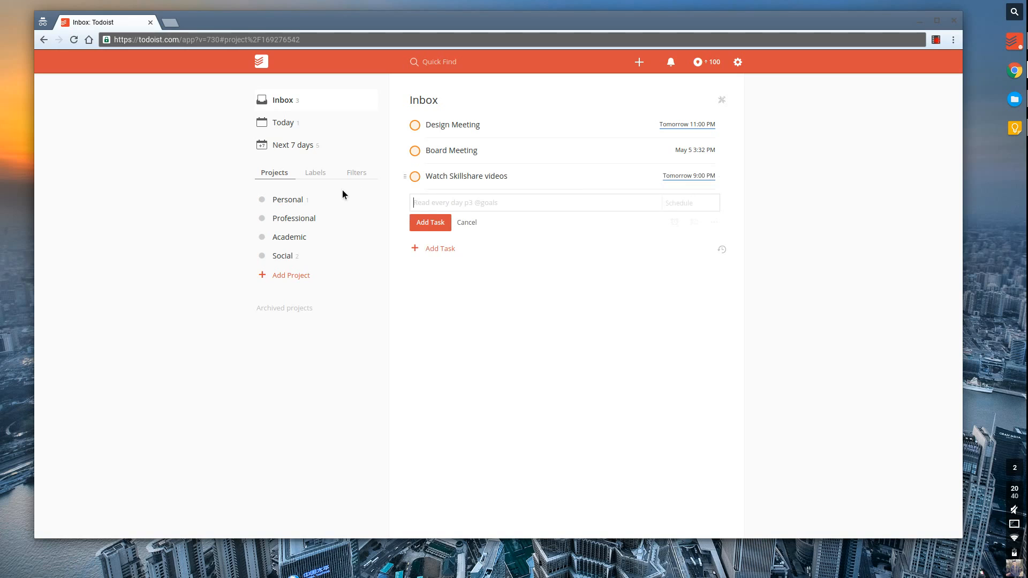
# Move Watch Skillshare videos into Academic and both meetings into Professional, then view Next 7 days.
pyautogui.moveTo(405, 178); pyautogui.dragTo(335, 243)
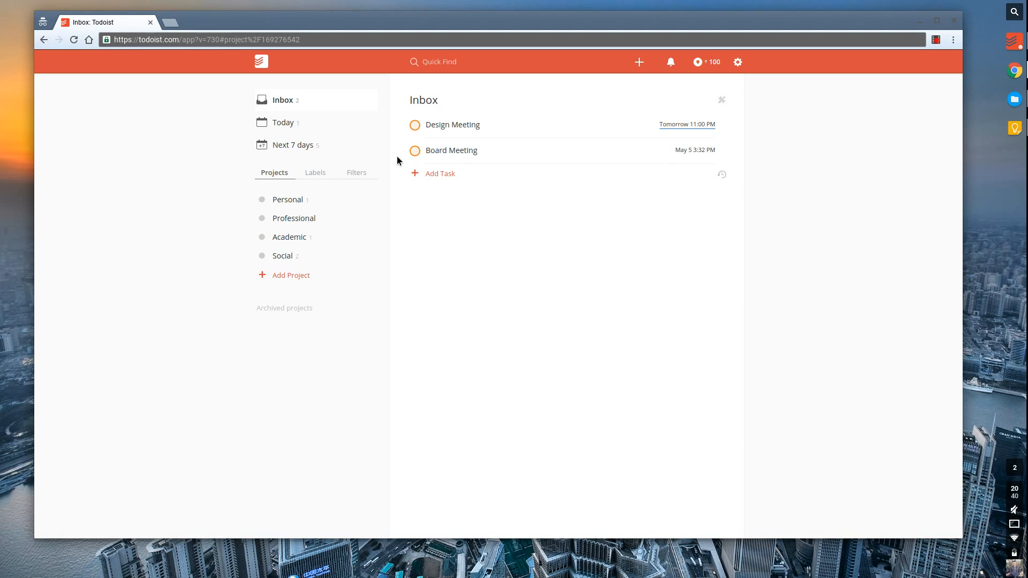
pyautogui.moveTo(405, 152); pyautogui.dragTo(297, 218)
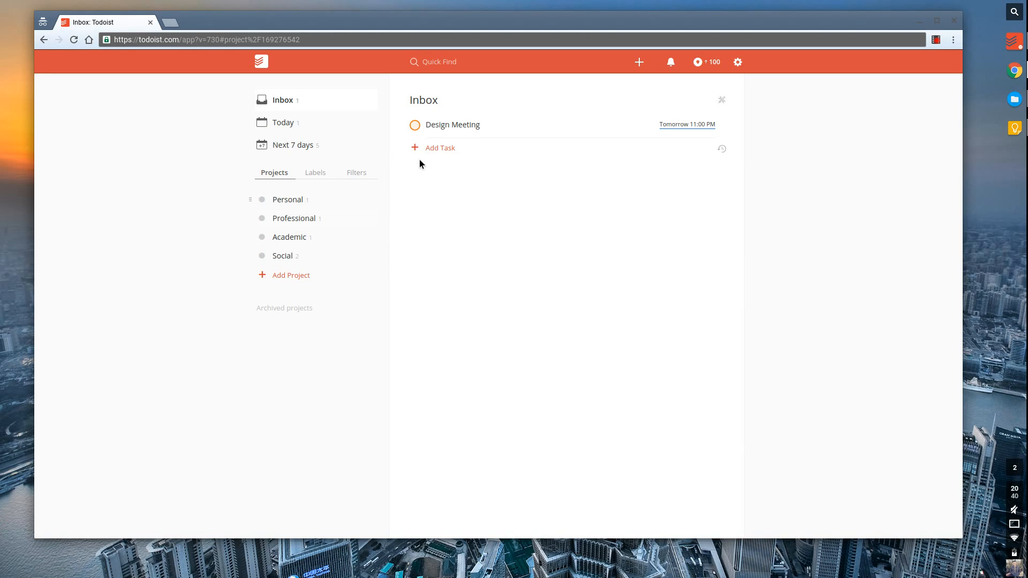
pyautogui.moveTo(406, 125); pyautogui.dragTo(337, 218)
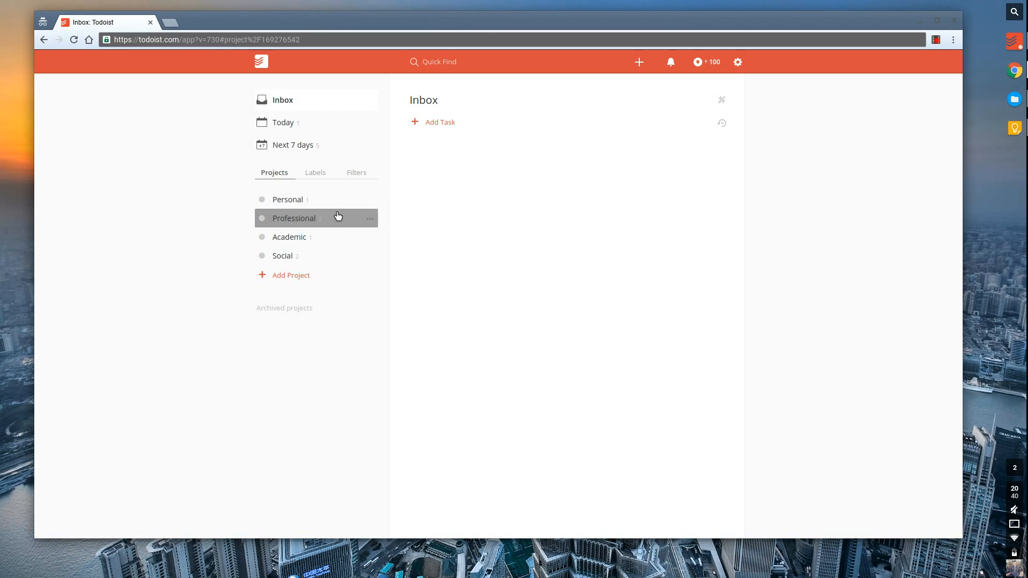
pyautogui.click(318, 129)
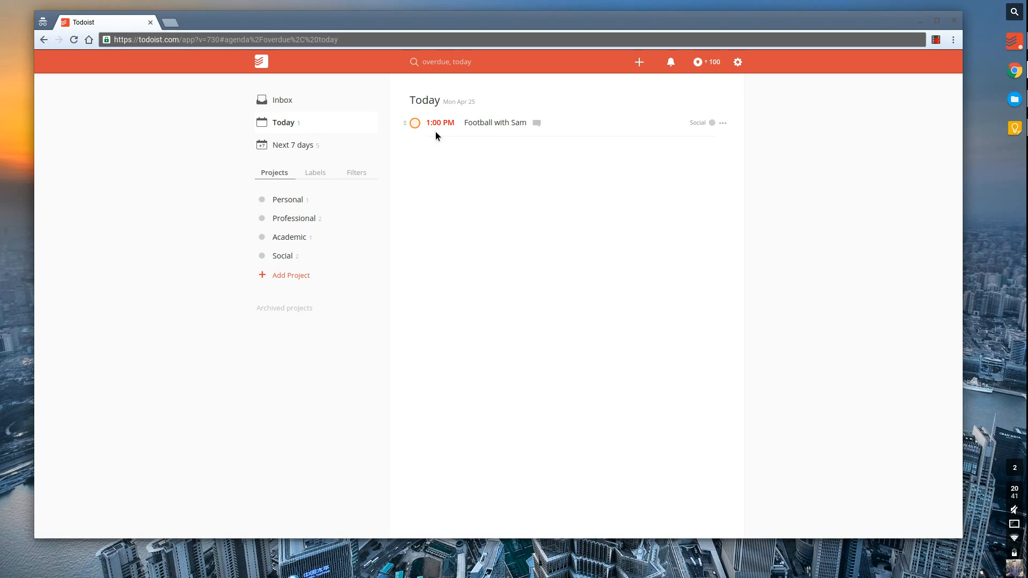
pyautogui.click(290, 150)
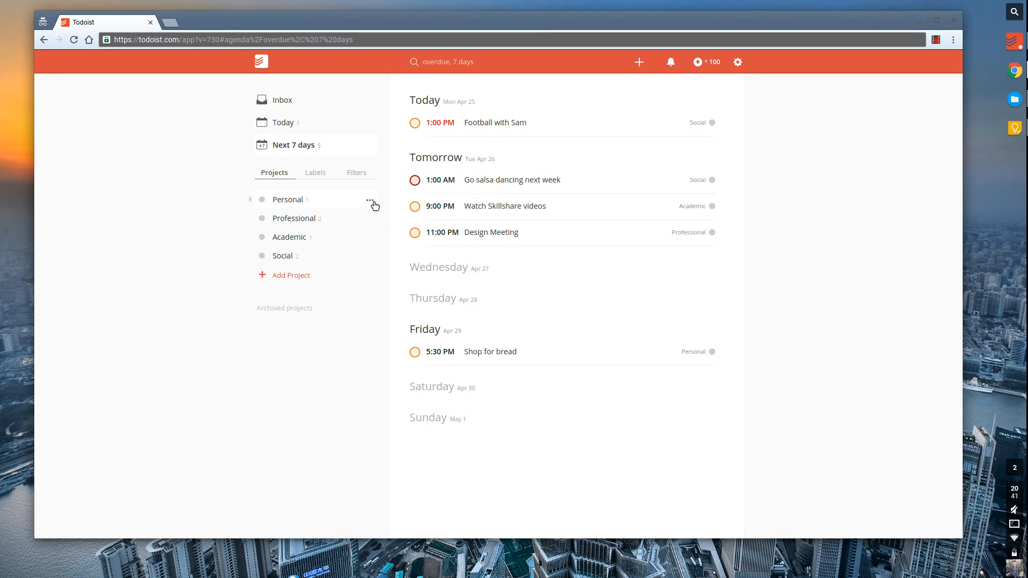
# Recolour the Personal project orange and the Professional project light blue.
pyautogui.click(370, 200)
pyautogui.click(384, 248)
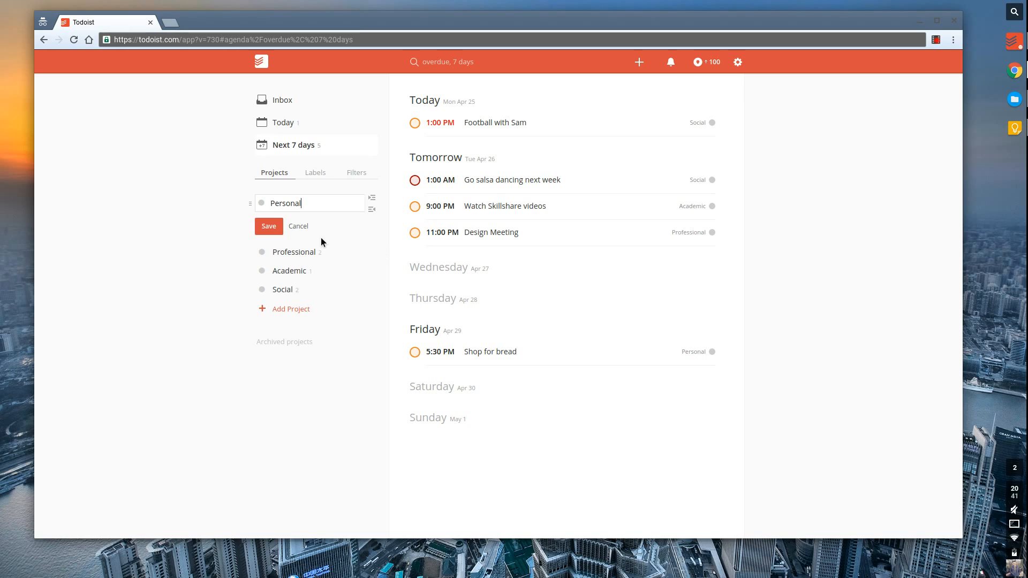
pyautogui.click(274, 210)
pyautogui.click(301, 228)
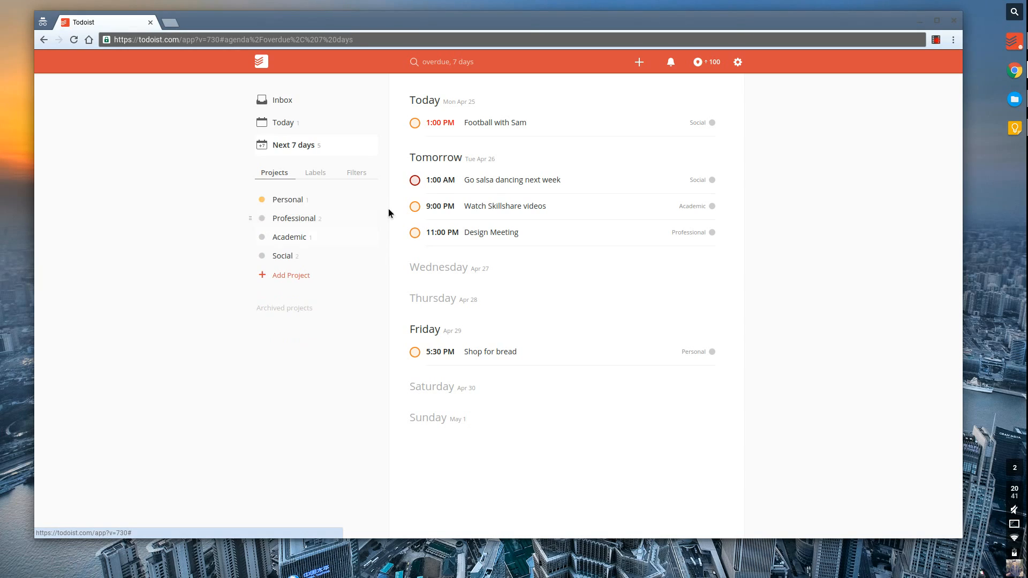
pyautogui.press('Return')
pyautogui.click(370, 219)
pyautogui.click(379, 267)
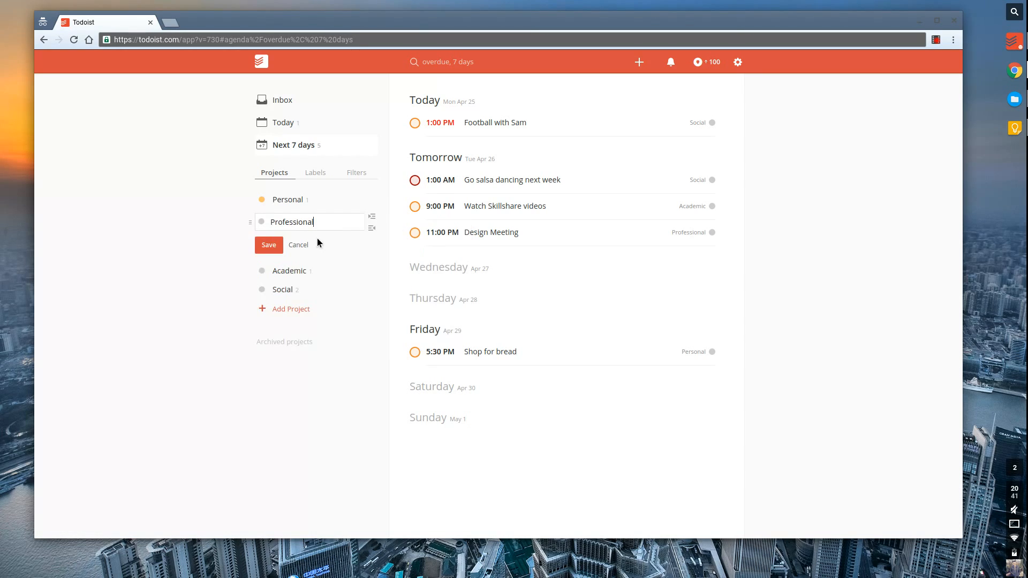
pyautogui.click(262, 222)
pyautogui.click(335, 249)
pyautogui.press('Return')
# Recolour the Academic project red and the Social project blue.
pyautogui.click(373, 239)
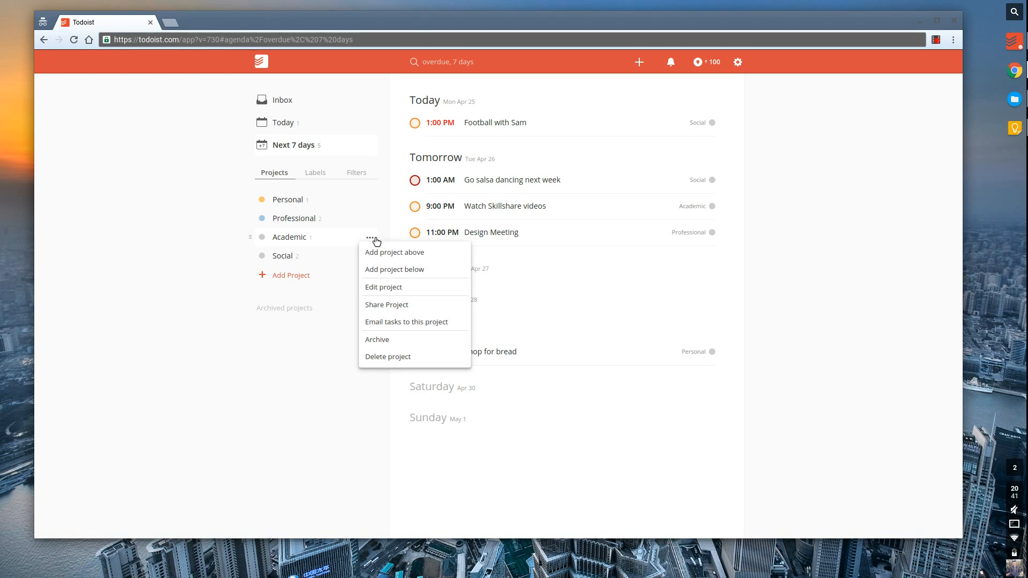
pyautogui.click(379, 288)
pyautogui.click(262, 241)
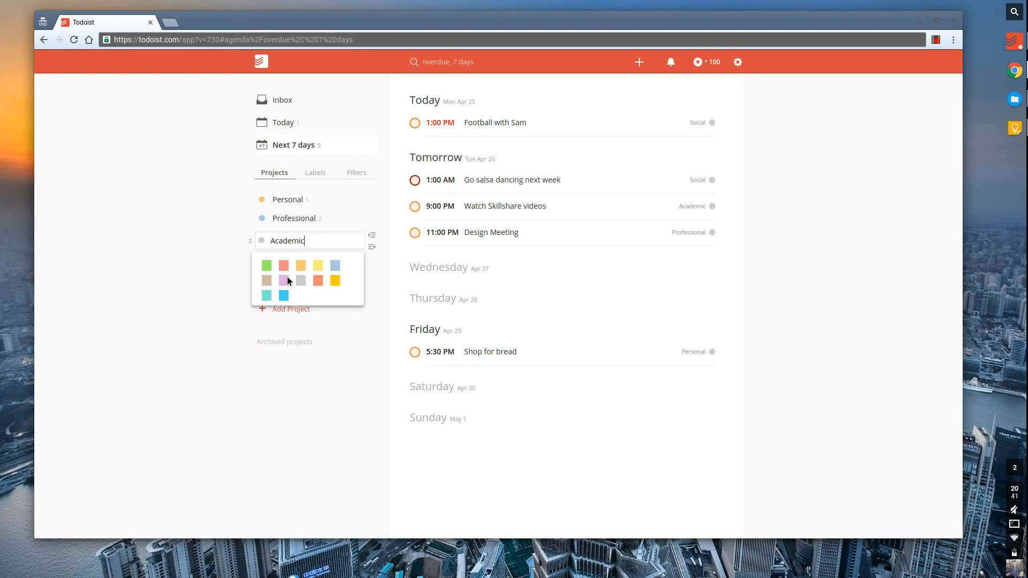
pyautogui.click(287, 277)
pyautogui.click(280, 265)
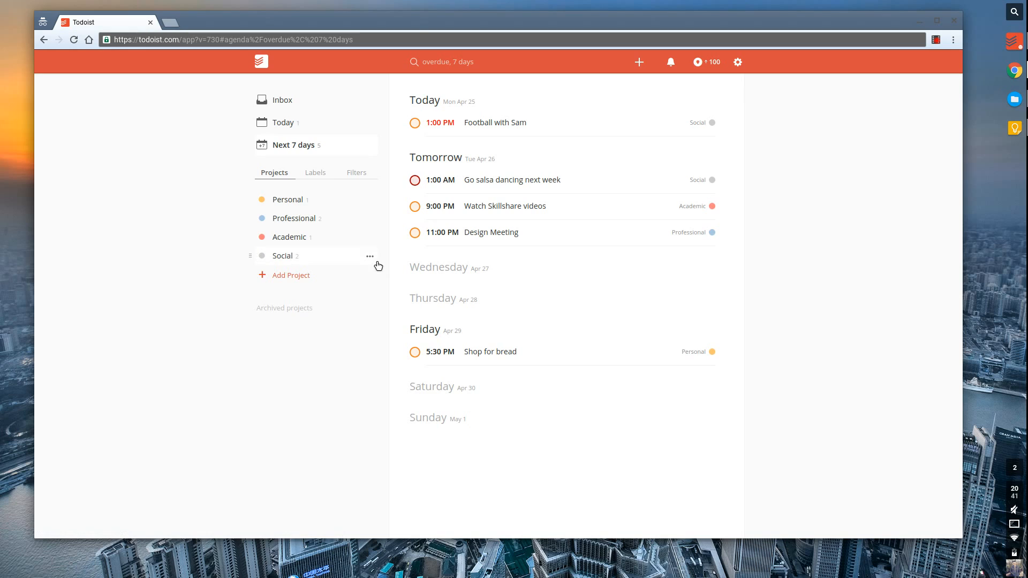
pyautogui.click(374, 257)
pyautogui.click(381, 301)
pyautogui.click(261, 260)
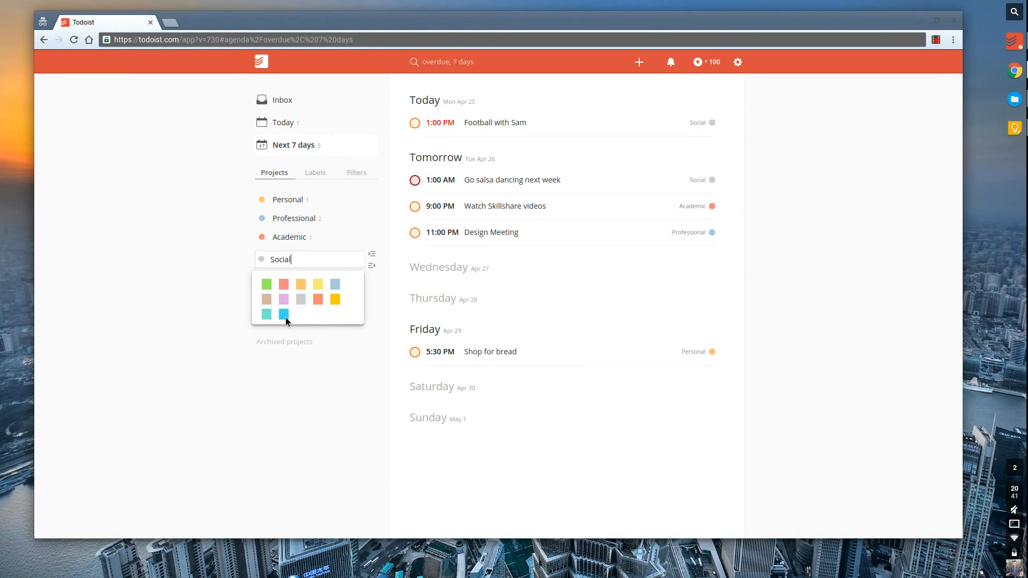
pyautogui.click(284, 315)
pyautogui.click(267, 279)
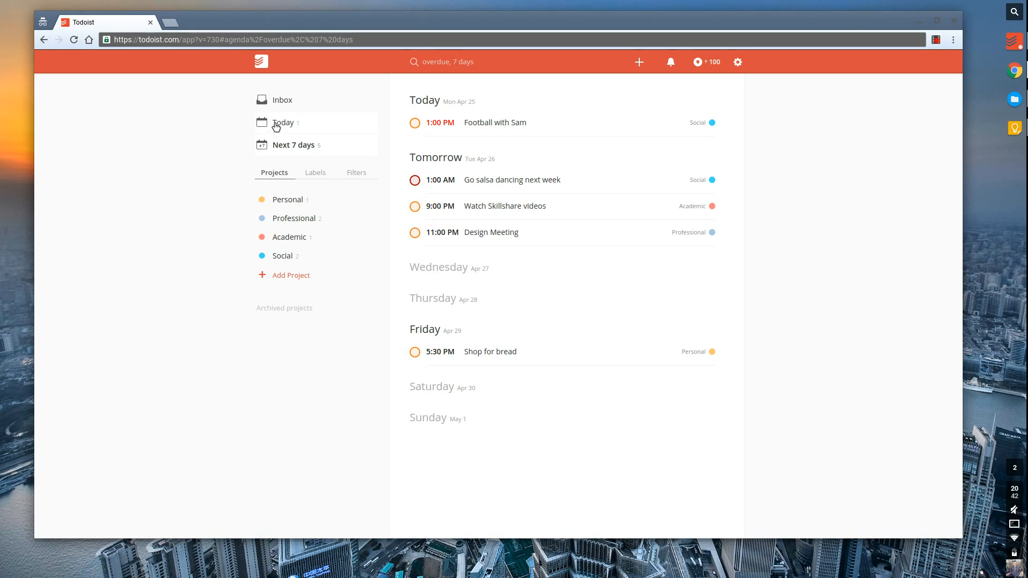
# Quick Find 'tomorrow' for tomorrow's tasks, then 'profession' to reach the Professional project.
pyautogui.click(458, 70)
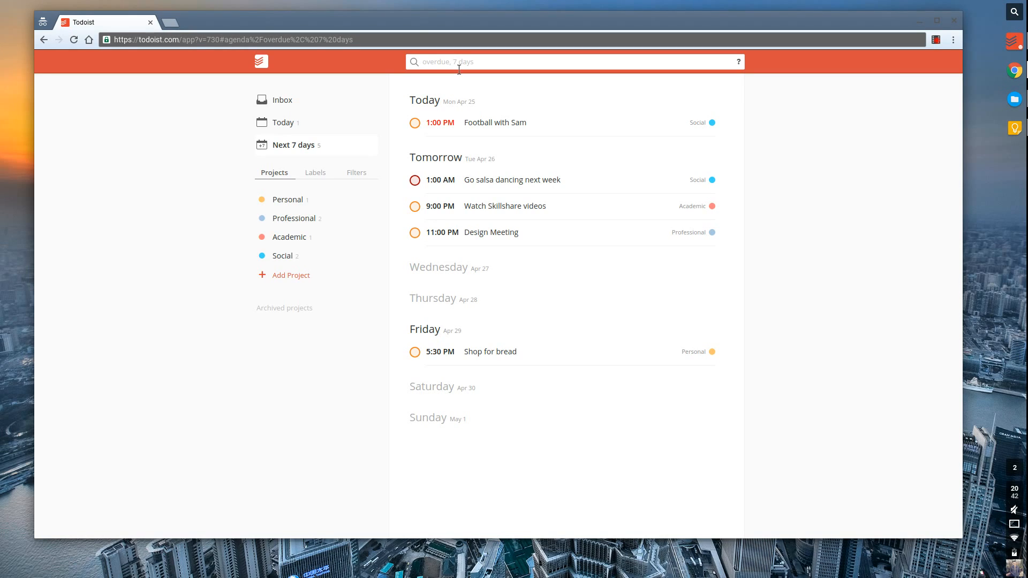
pyautogui.write('tomorrow')
pyautogui.press('Return')
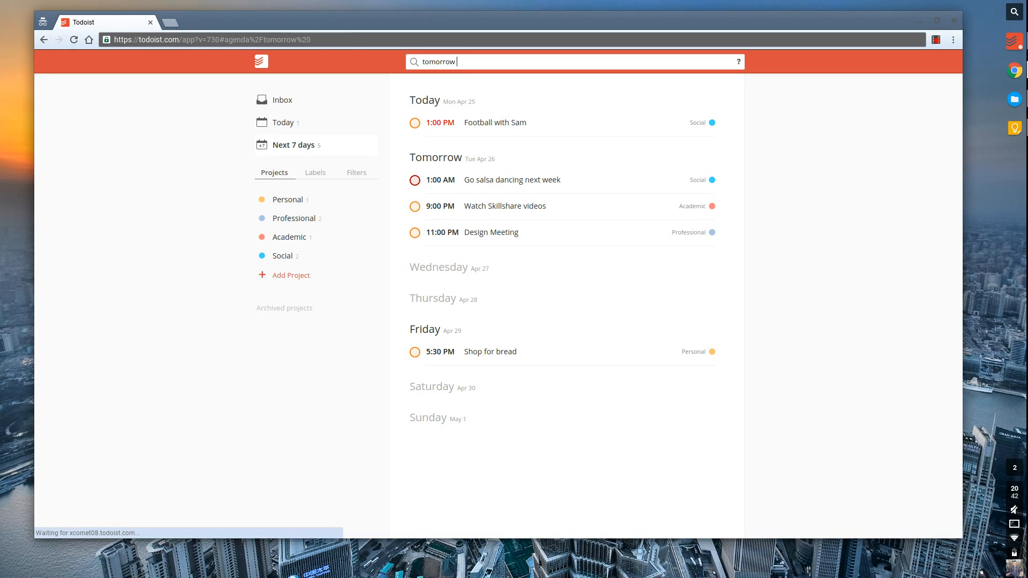
pyautogui.click(492, 68)
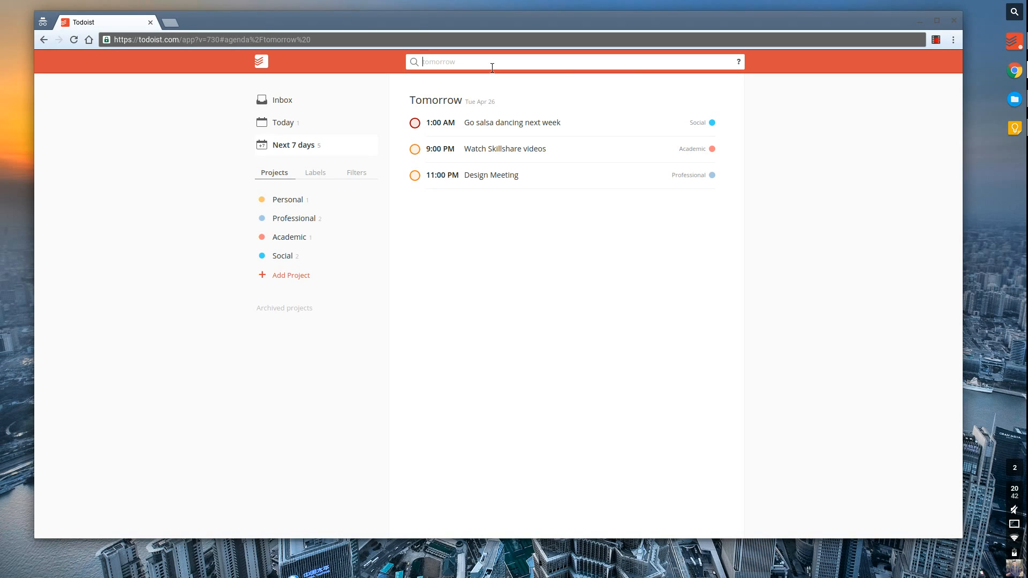
pyautogui.write('profession')
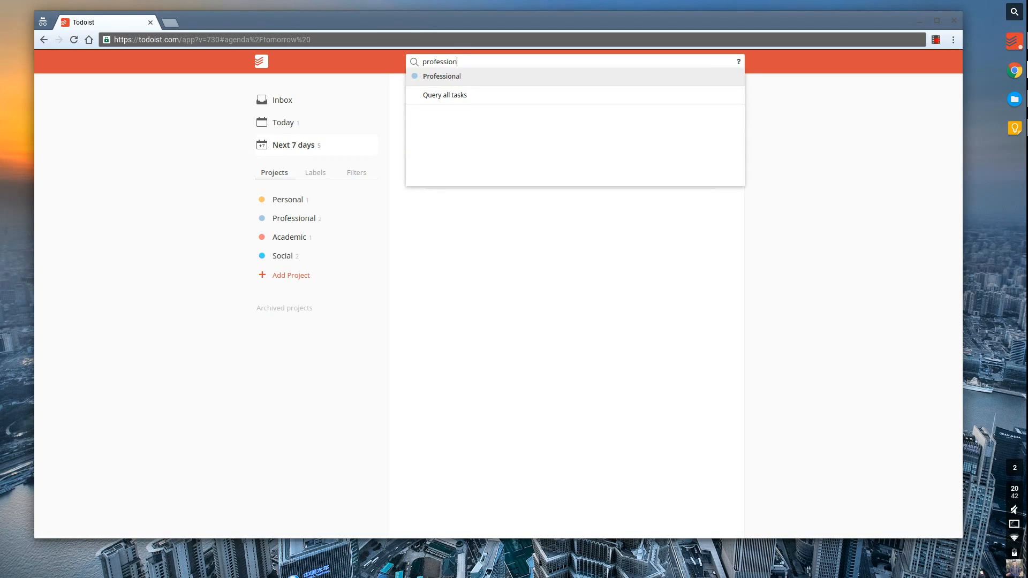
pyautogui.press('Return')
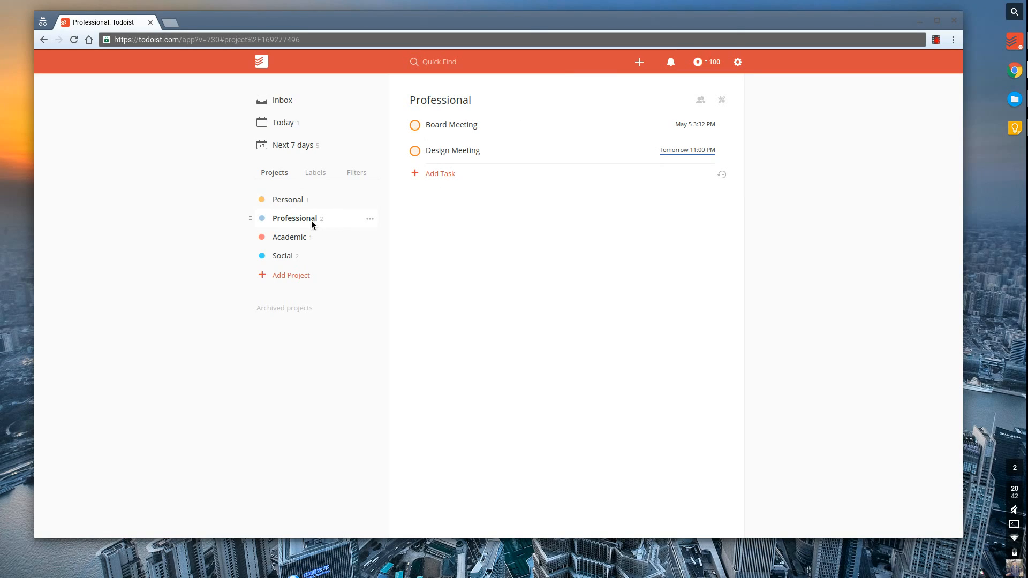
# Browse the Social, Academic, Professional and Personal projects in turn.
pyautogui.click(305, 256)
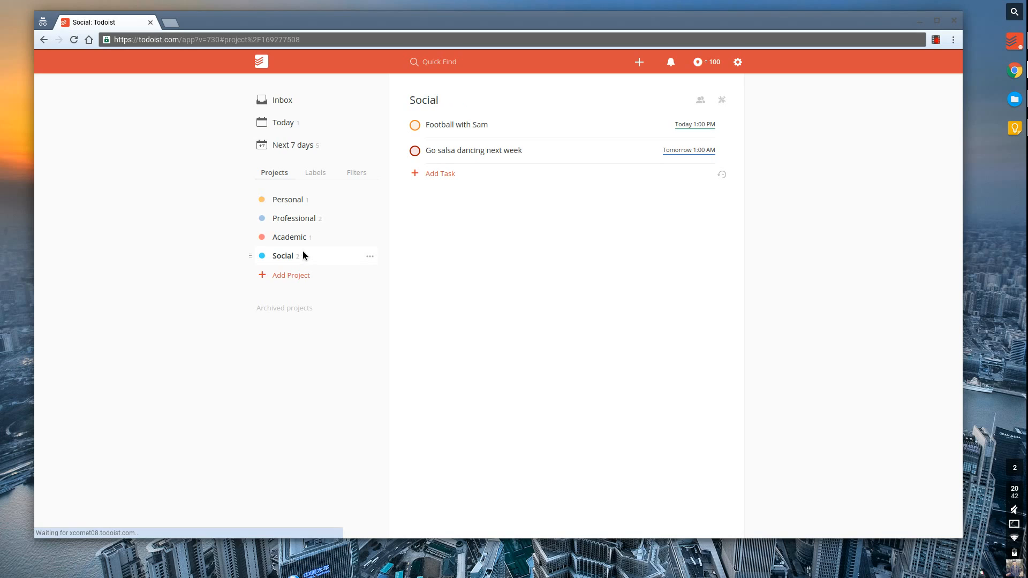
pyautogui.click(307, 237)
pyautogui.click(310, 218)
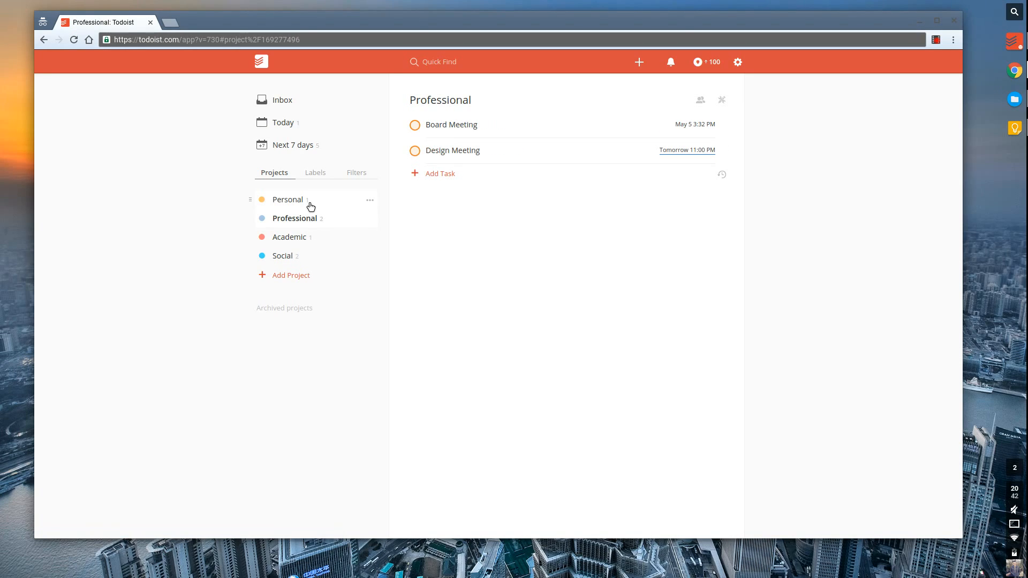
pyautogui.click(312, 201)
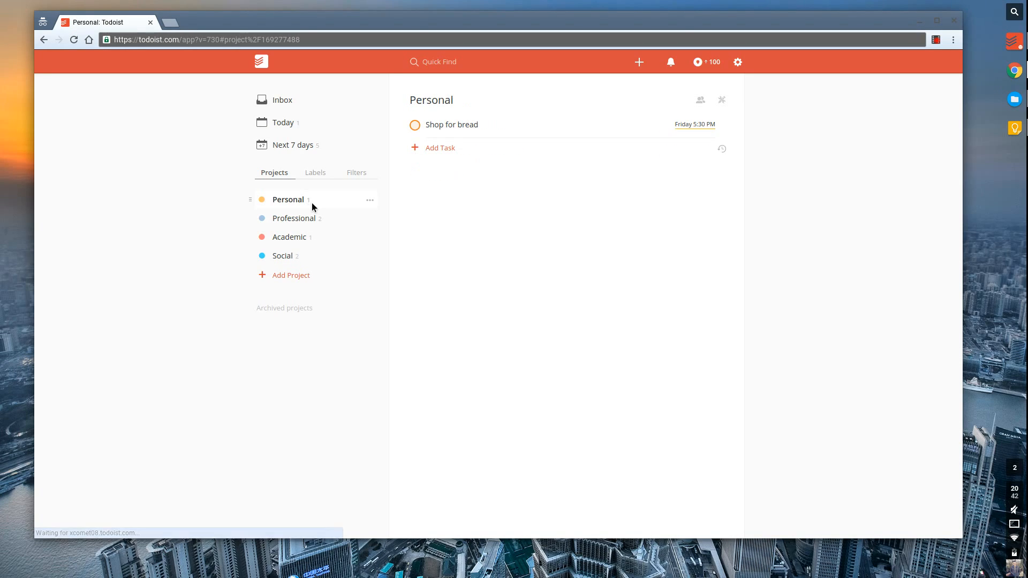
pyautogui.click(362, 183)
# Check the Priority 1 and Priority 2 filters' task lists.
pyautogui.click(309, 235)
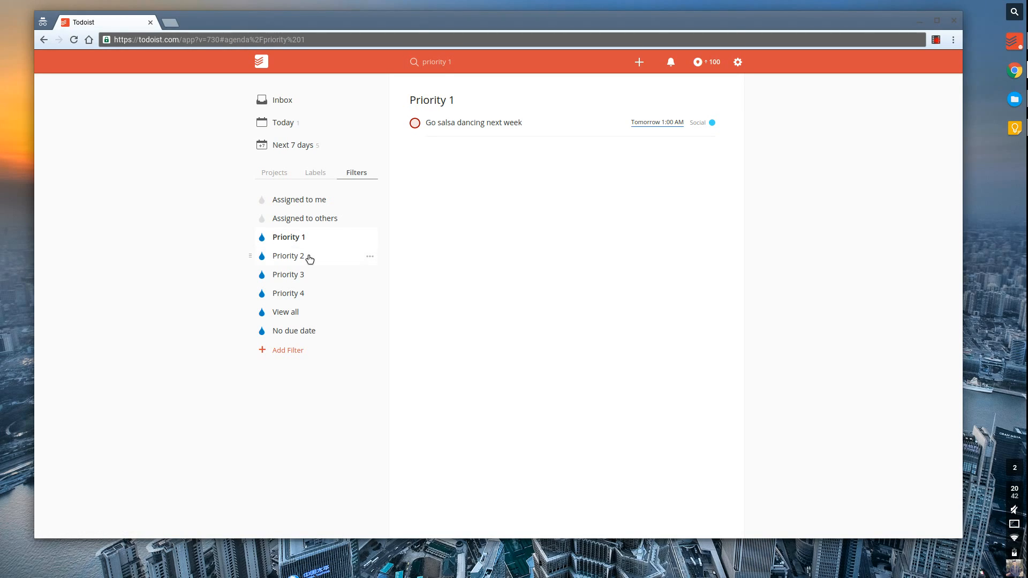
pyautogui.click(309, 258)
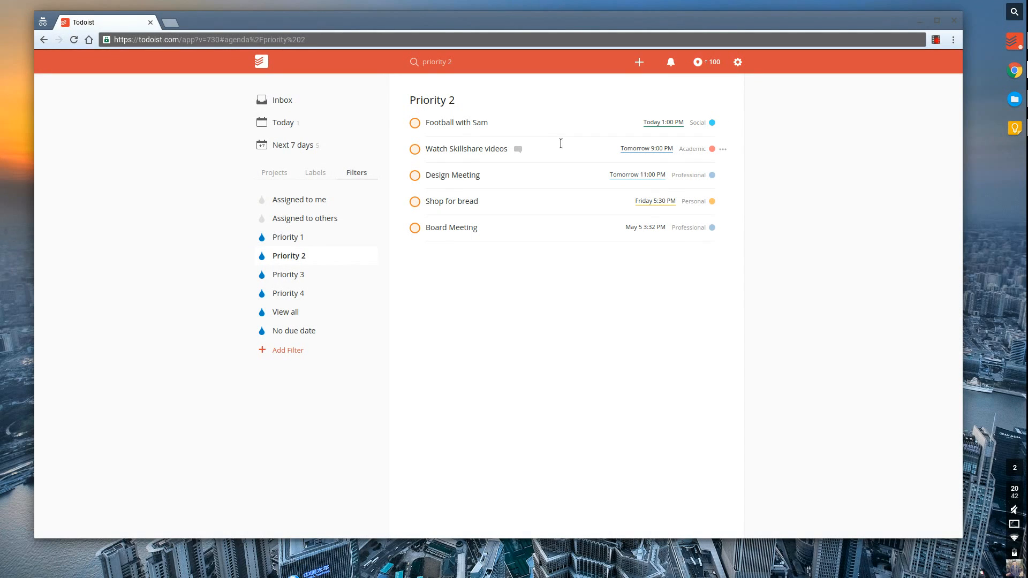
pyautogui.click(301, 238)
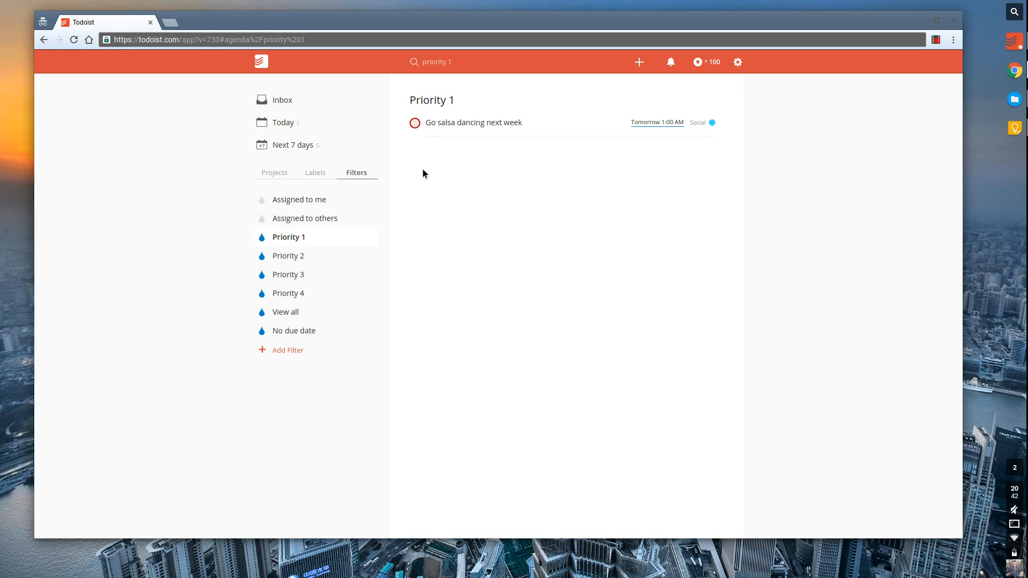
# Review all tasks by project and the empty No due date filter, then go to the Inbox.
pyautogui.click(316, 313)
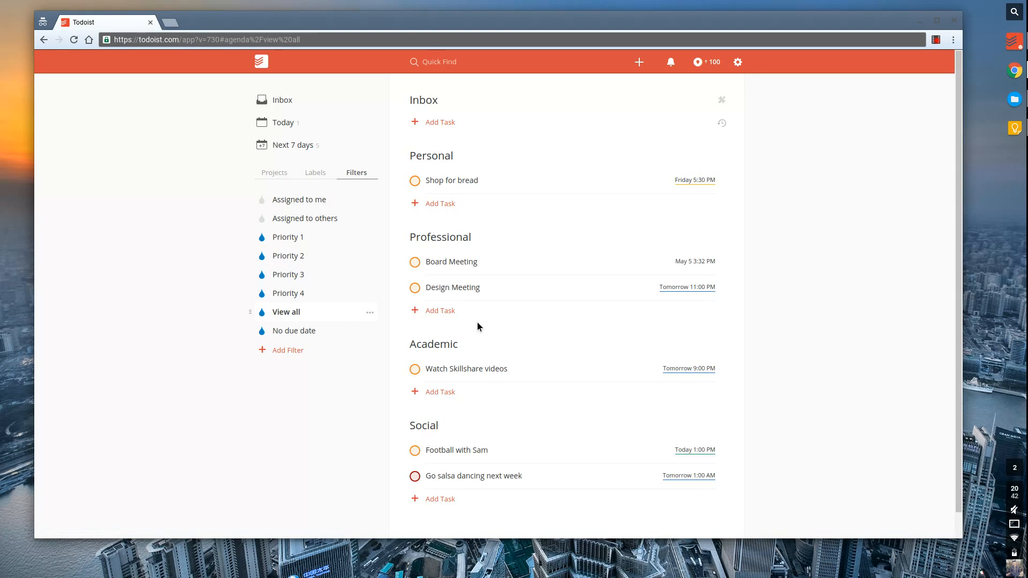
pyautogui.scroll(-1, 478, 327)
pyautogui.scroll(1, 478, 327)
pyautogui.scroll(-1, 466, 300)
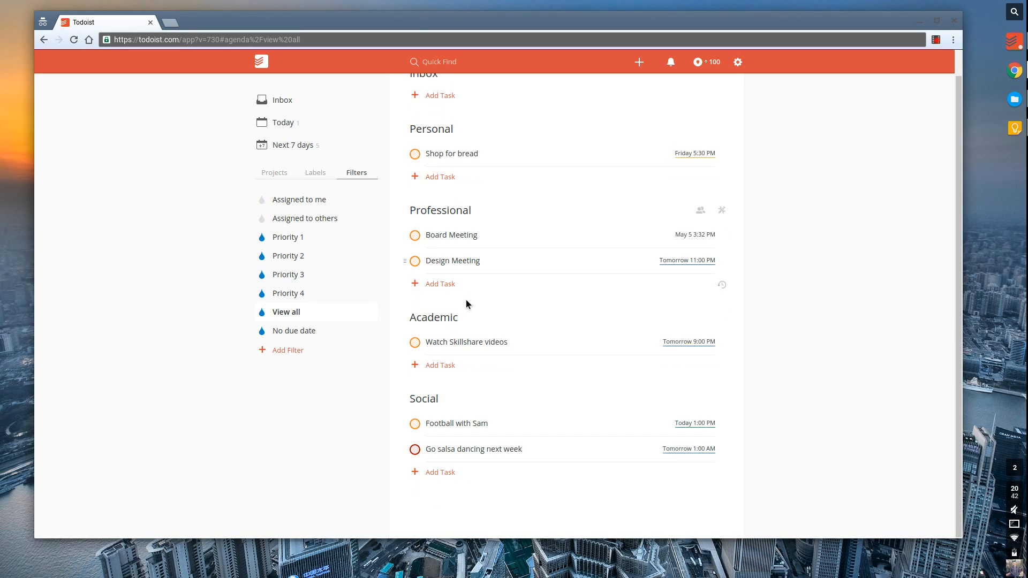
pyautogui.scroll(1, 470, 304)
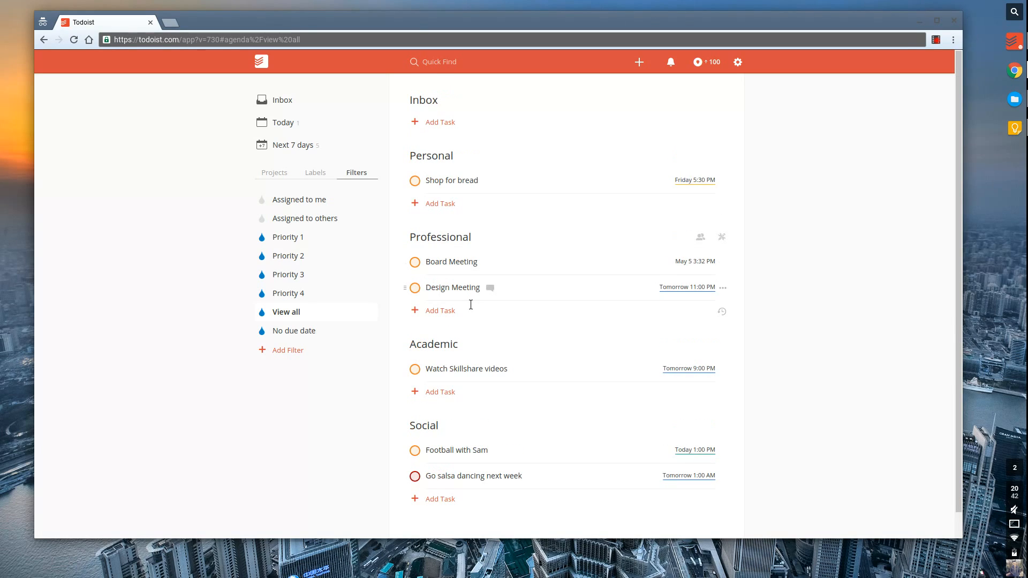
pyautogui.click(315, 333)
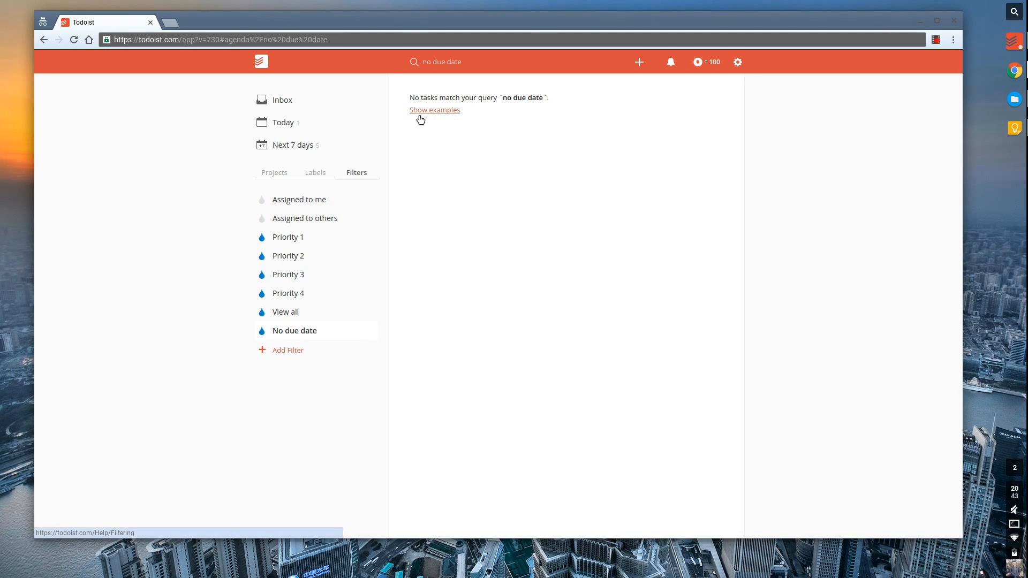
pyautogui.click(297, 101)
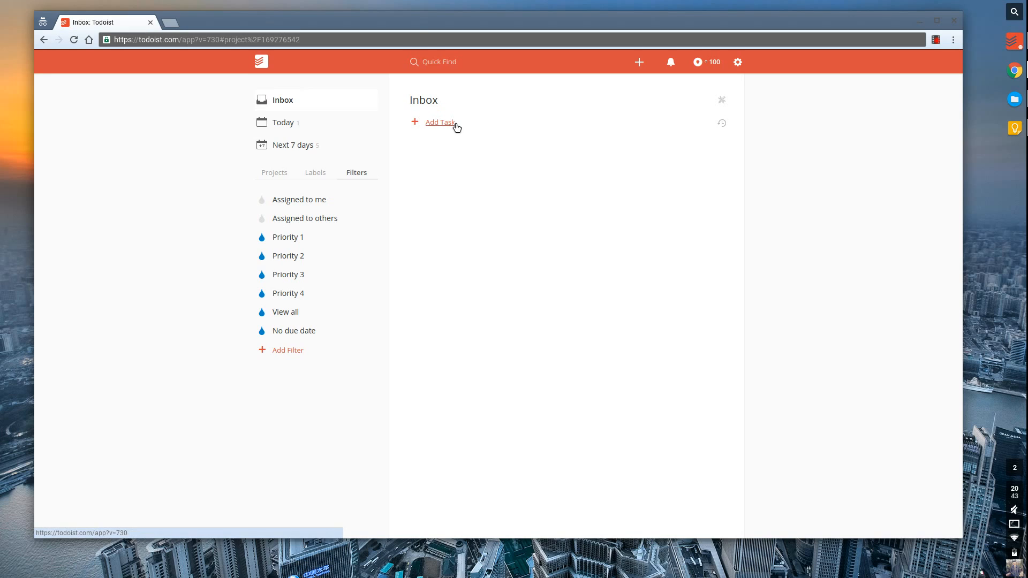
# Add a task named 'Test' to the Inbox.
pyautogui.click(455, 124)
pyautogui.write('Test p2')
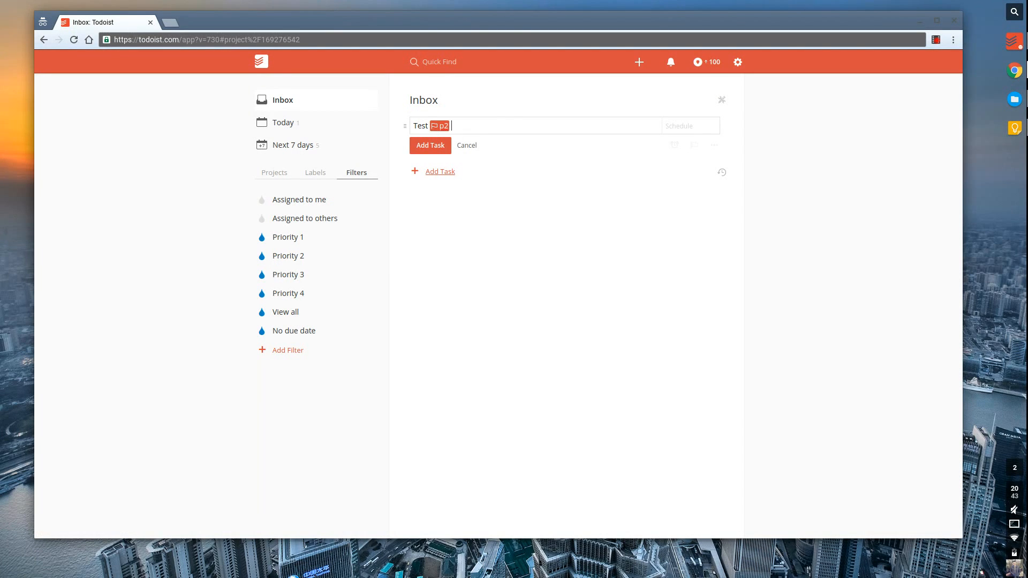
pyautogui.press('Return')
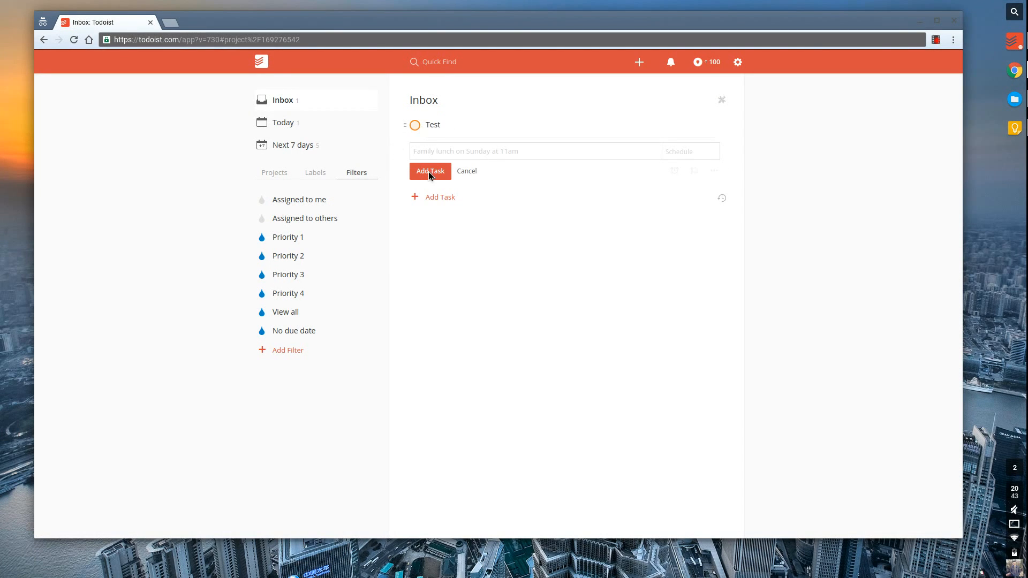
pyautogui.click(476, 174)
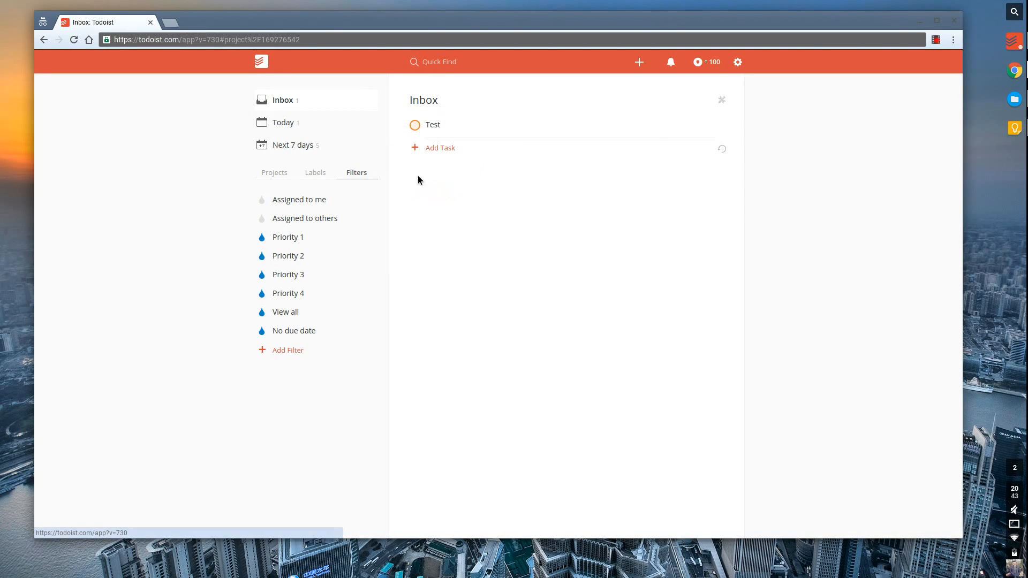
# Find Test under No due date and schedule it for 'today 10pm'.
pyautogui.click(306, 125)
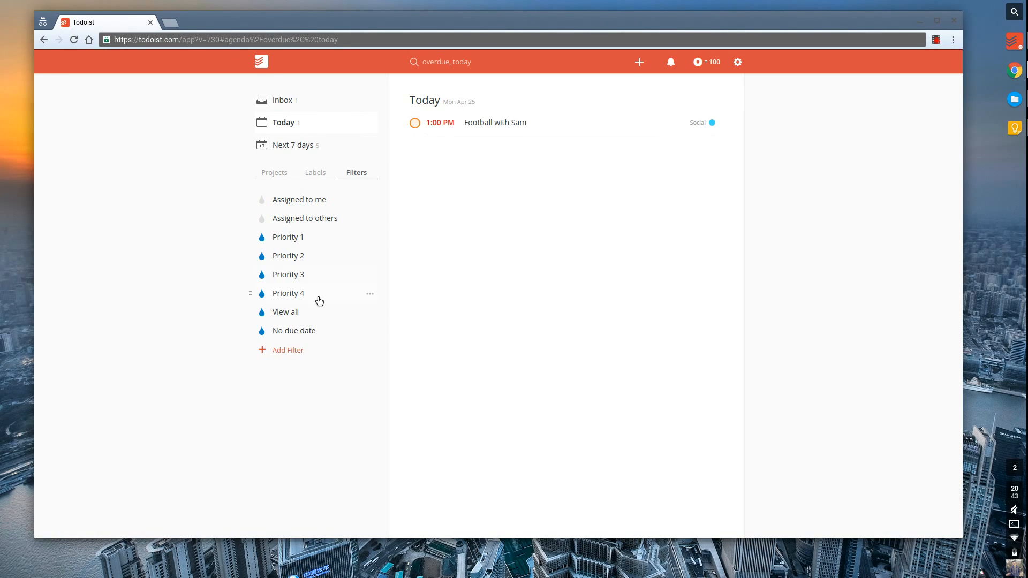
pyautogui.click(322, 338)
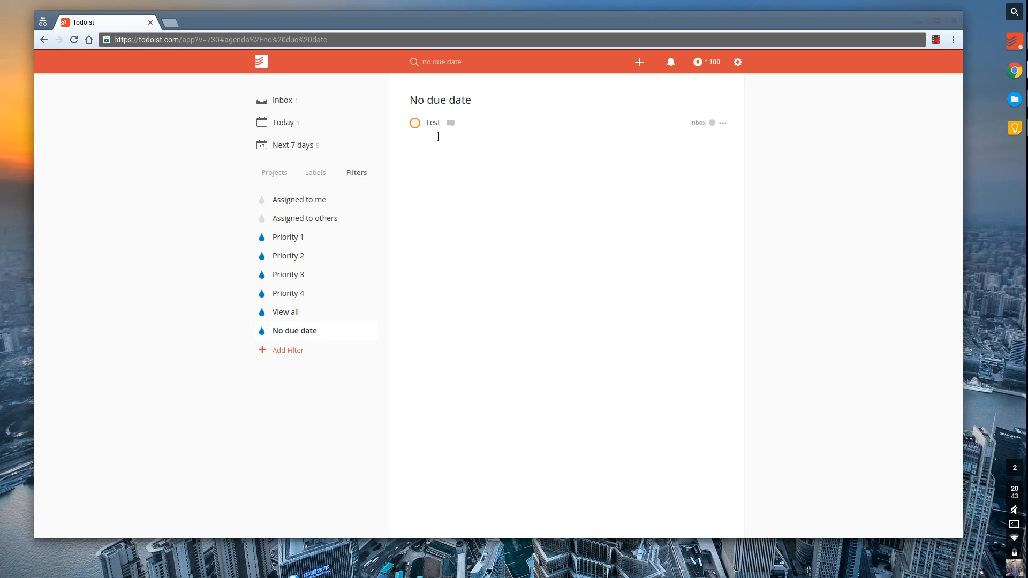
pyautogui.click(538, 122)
pyautogui.click(691, 123)
pyautogui.write('to')
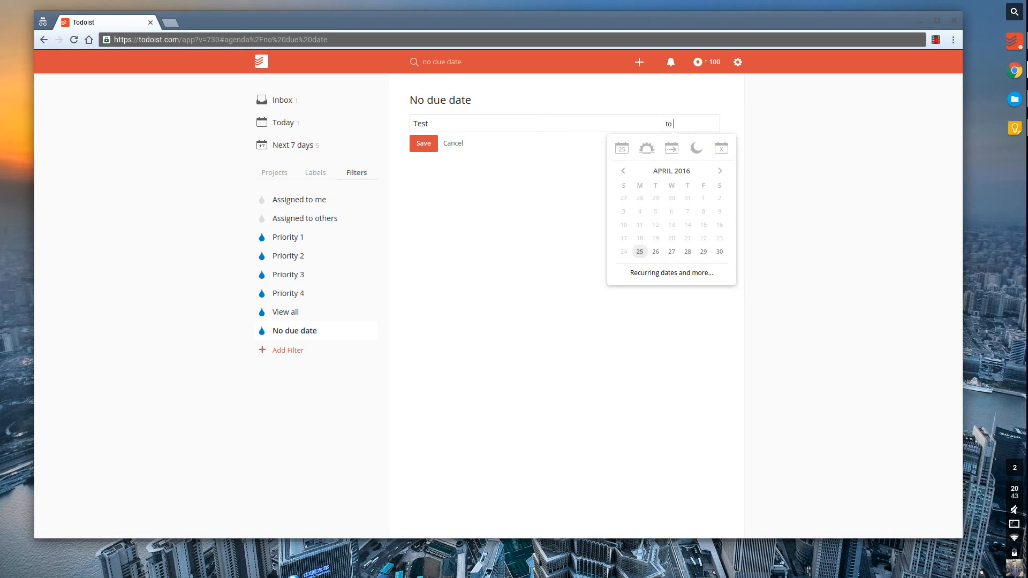
pyautogui.write('day 10pm')
pyautogui.press('Return')
pyautogui.click(287, 178)
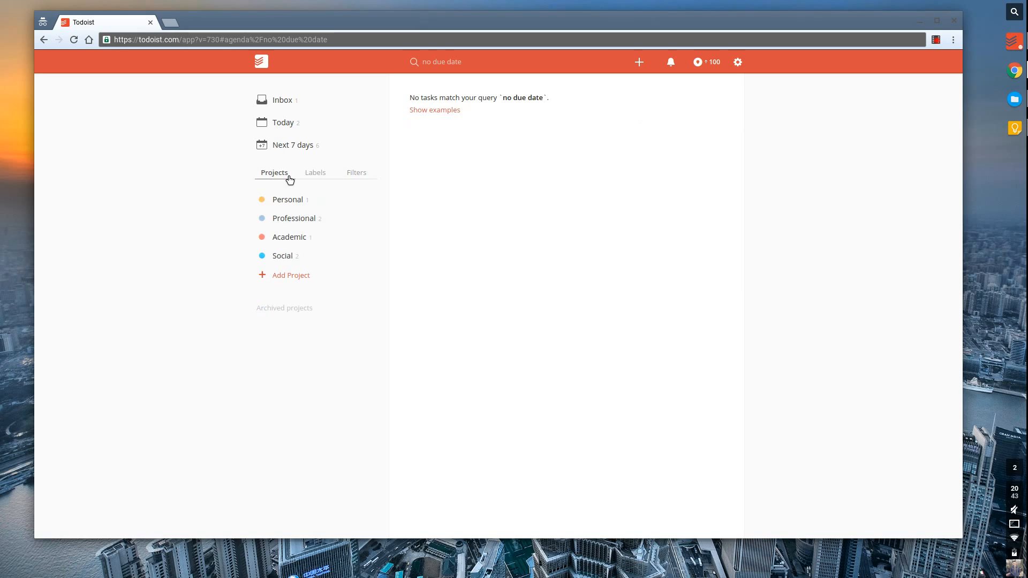
# Check the Assigned to others filter, then open the Professional project.
pyautogui.click(368, 178)
pyautogui.click(316, 225)
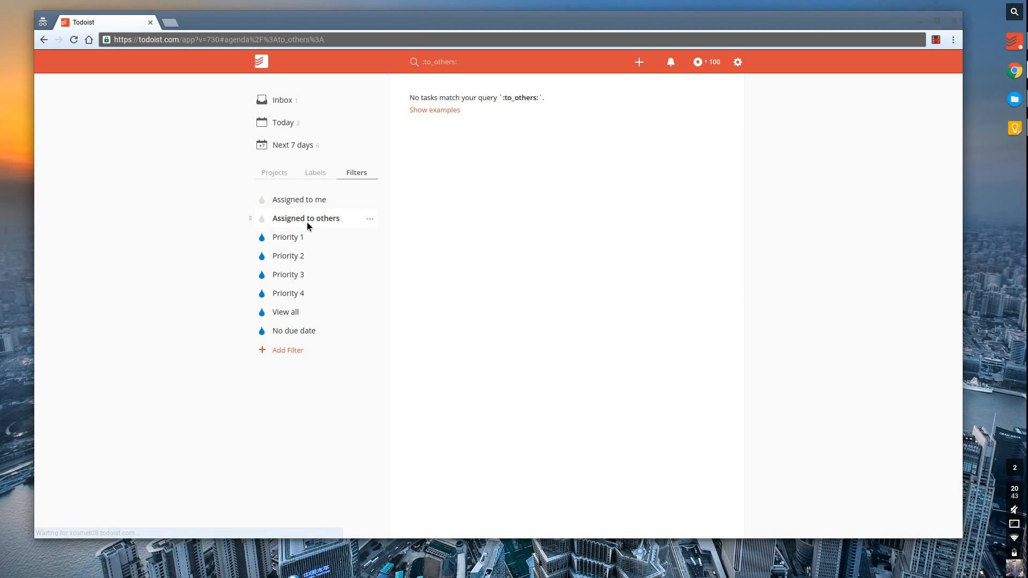
pyautogui.click(277, 179)
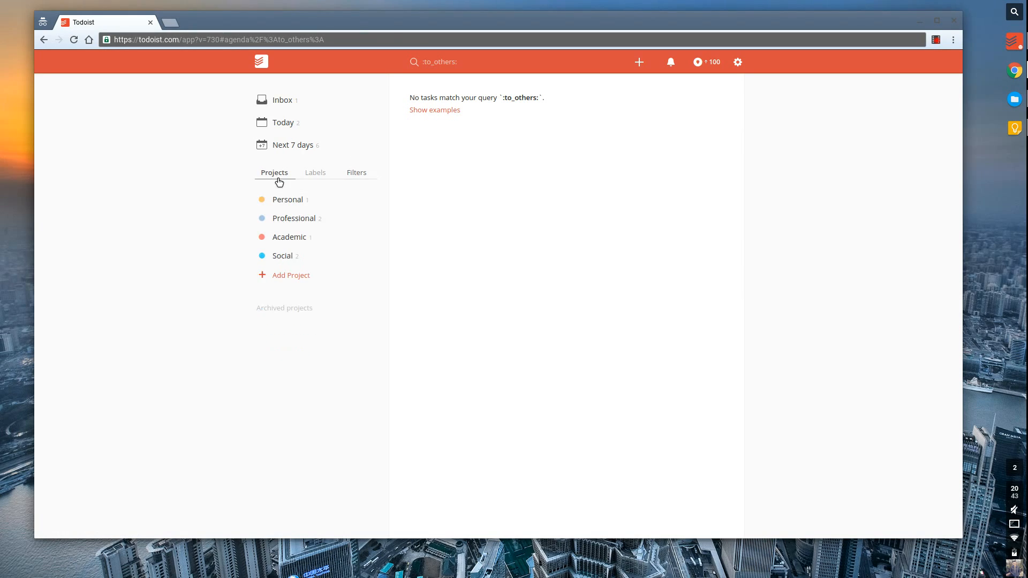
pyautogui.click(306, 222)
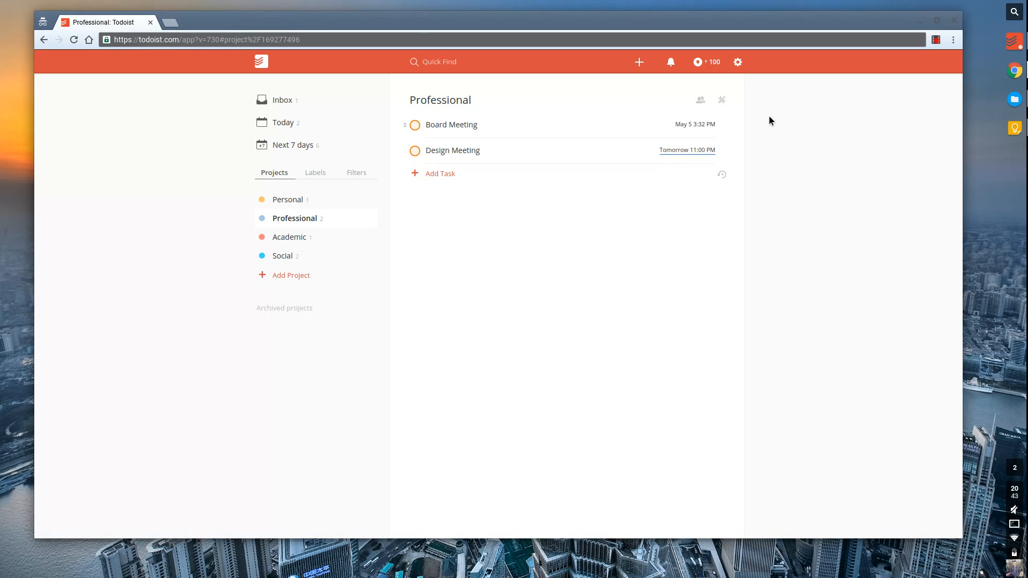
# Look at Professional's sharing options and the Board Meeting task menu, closing both unchanged.
pyautogui.click(701, 101)
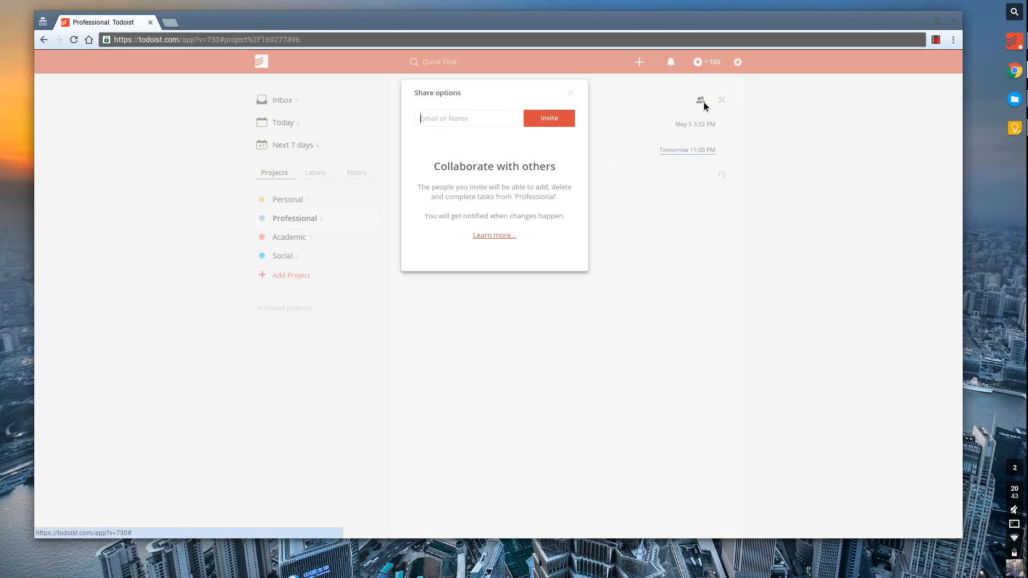
pyautogui.click(571, 94)
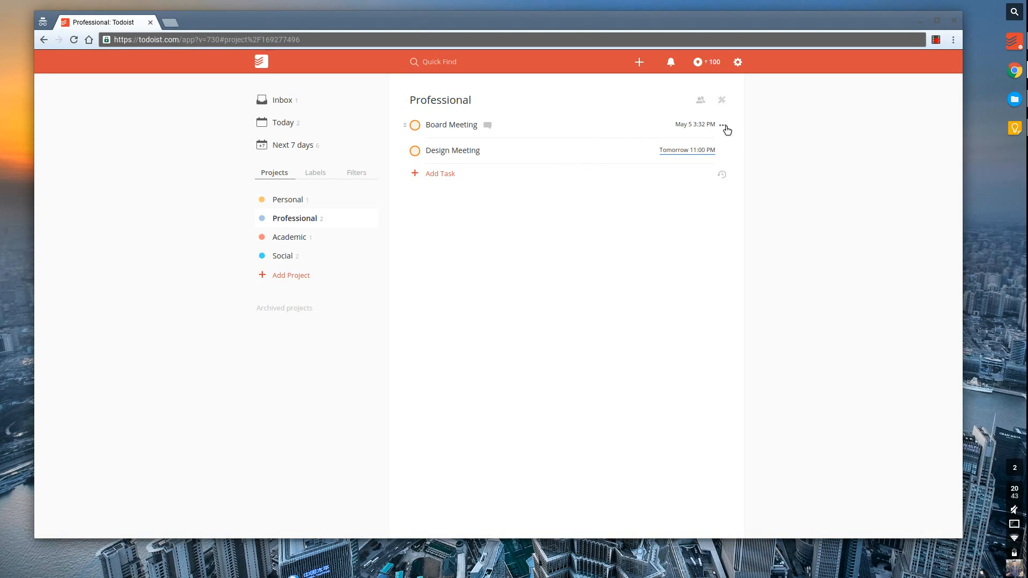
pyautogui.click(722, 125)
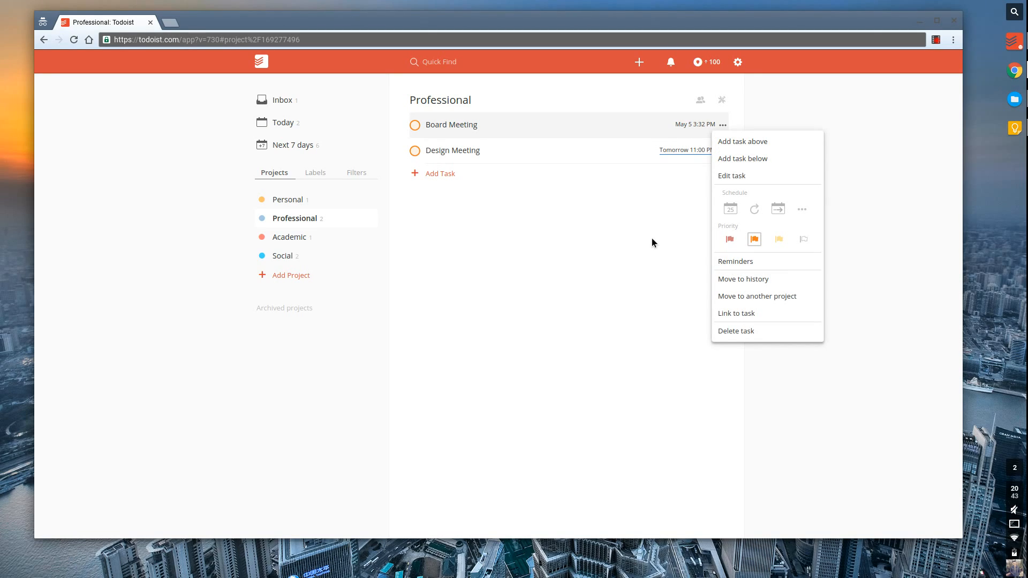
pyautogui.click(499, 246)
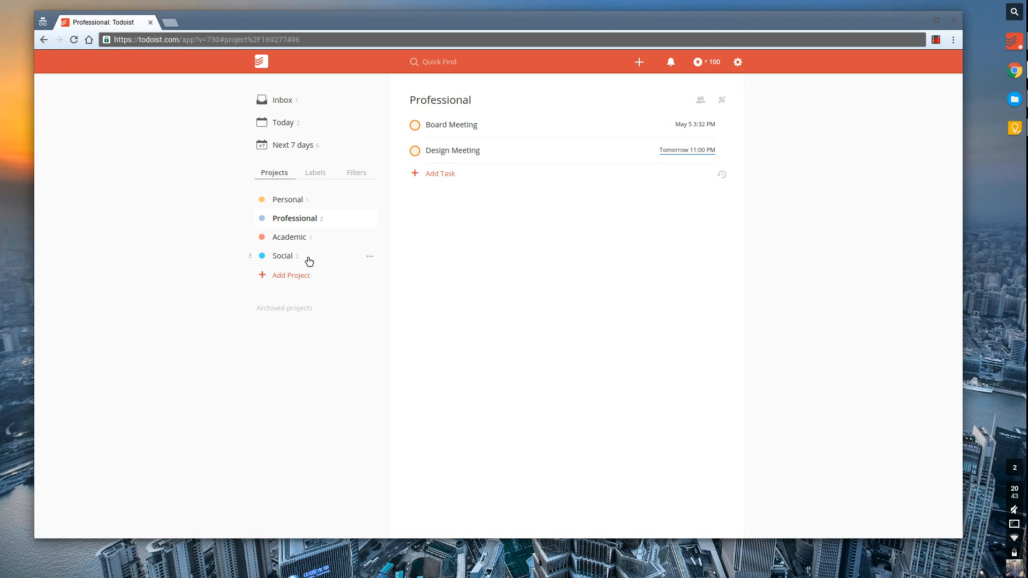
# Add a salmon-coloured 'Recurring' project indented under Social, then view Social.
pyautogui.click(297, 275)
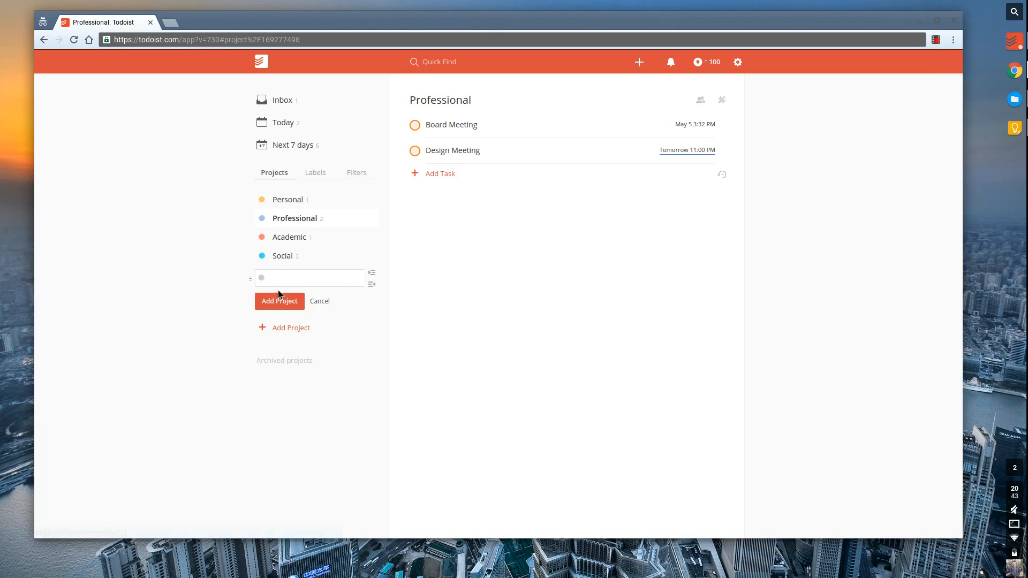
pyautogui.click(372, 274)
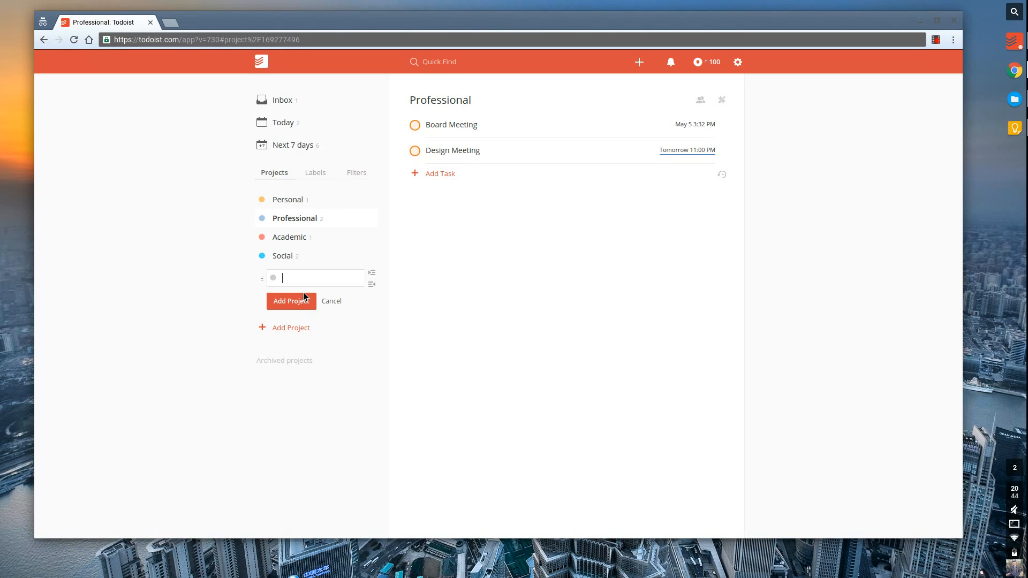
pyautogui.write('Recurring')
pyautogui.click(274, 278)
pyautogui.click(300, 303)
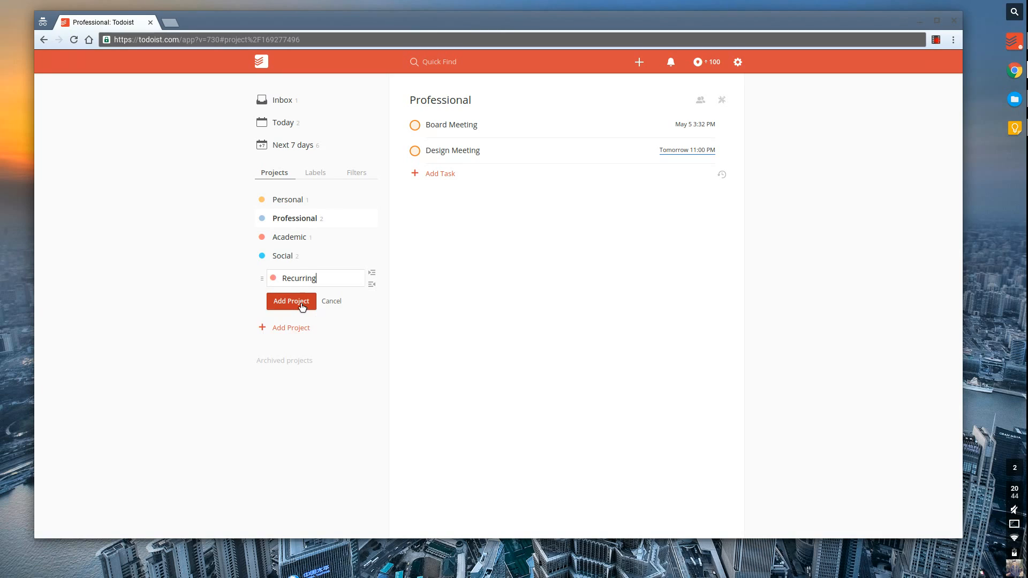
pyautogui.click(301, 304)
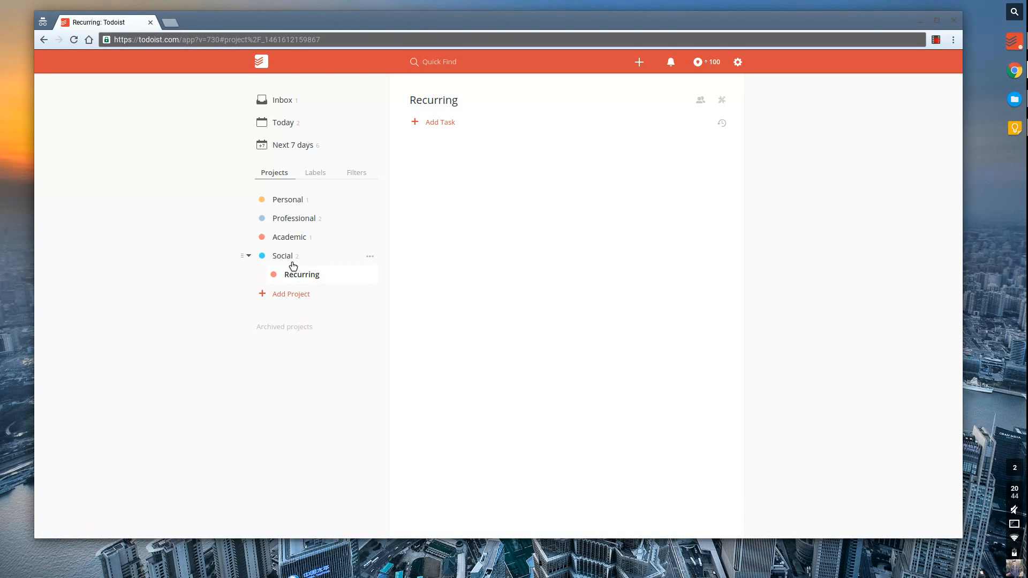
pyautogui.click(293, 264)
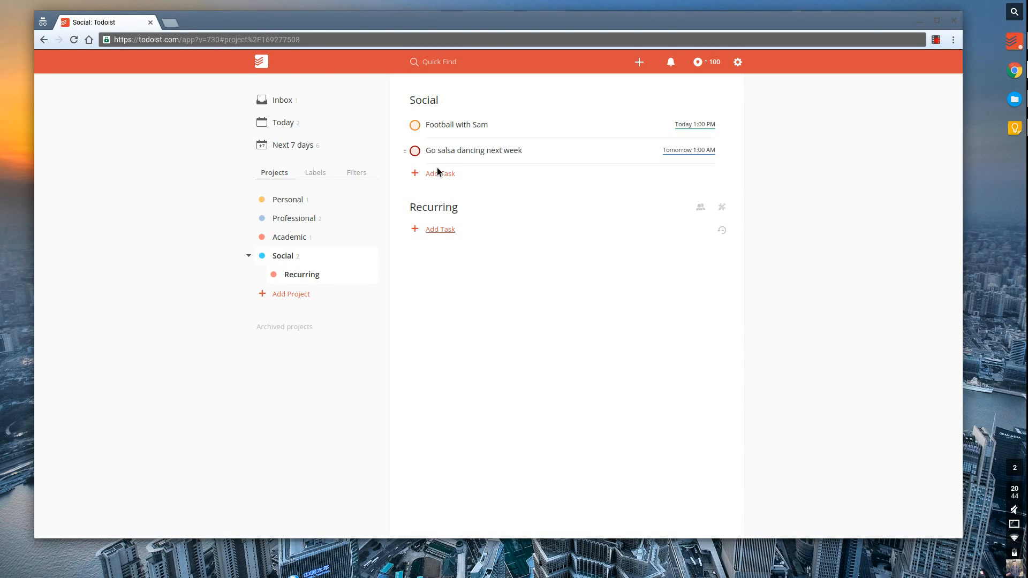
# Add 'Football every monday @ 8p p2' to Recurring and complete this week's occurrence.
pyautogui.click(440, 229)
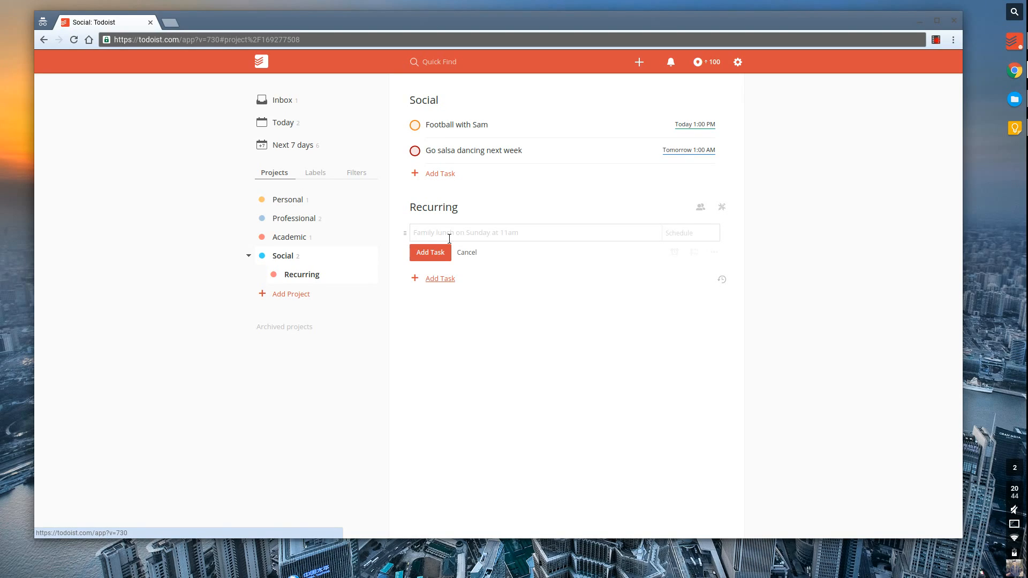
pyautogui.write('Footba')
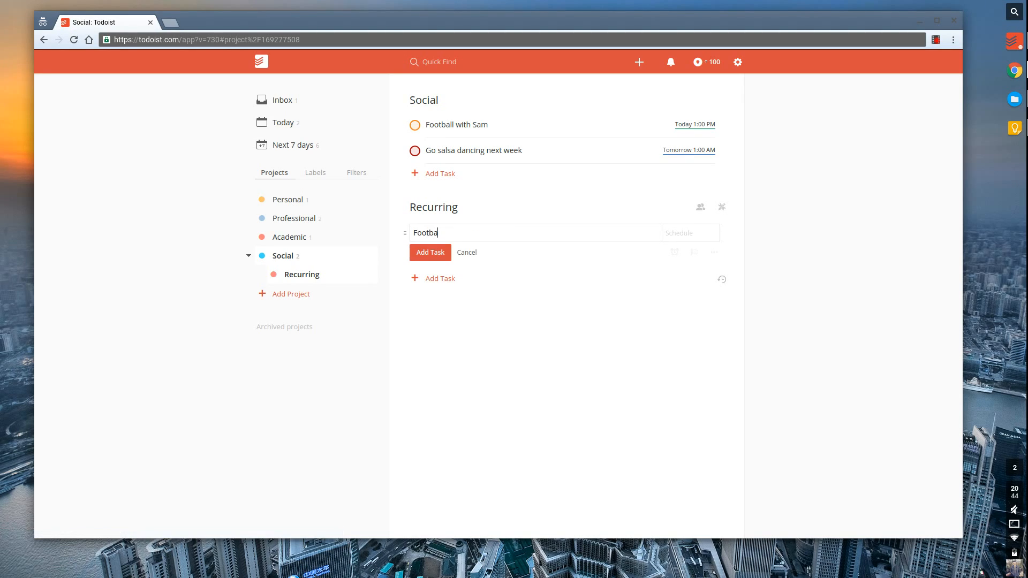
pyautogui.write('ll every monday')
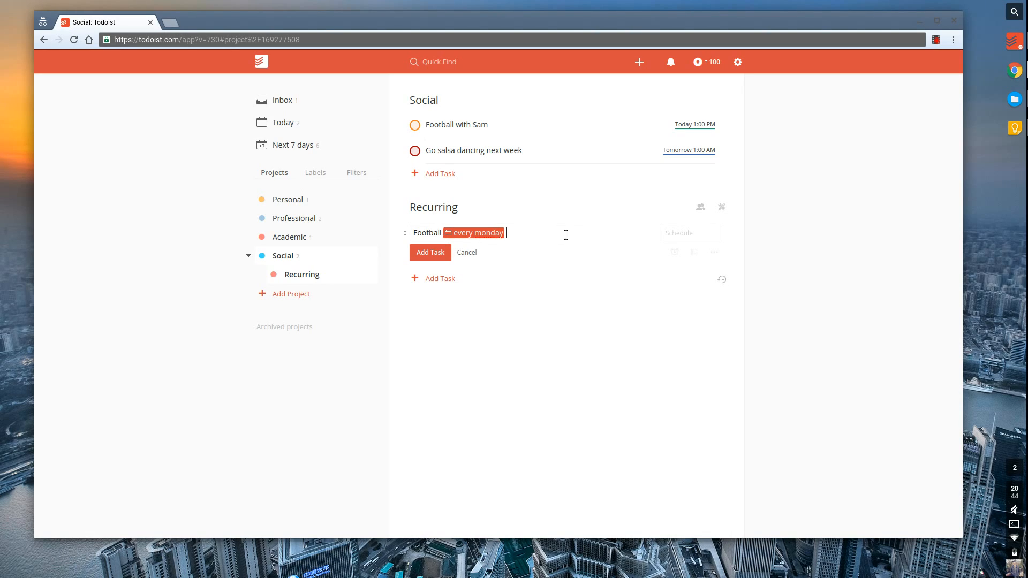
pyautogui.write(' @ 8p p2')
pyautogui.press('Return')
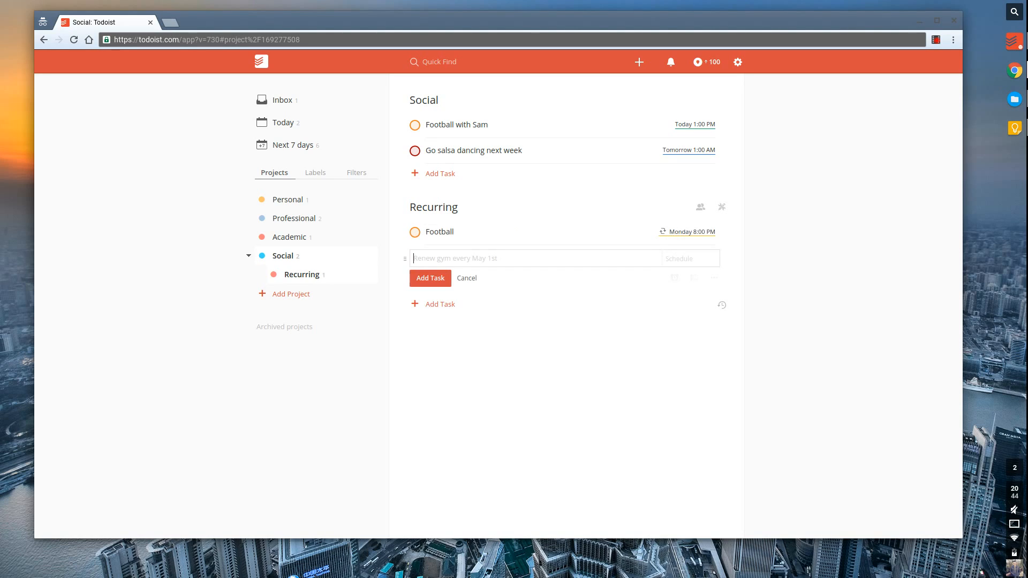
pyautogui.click(421, 239)
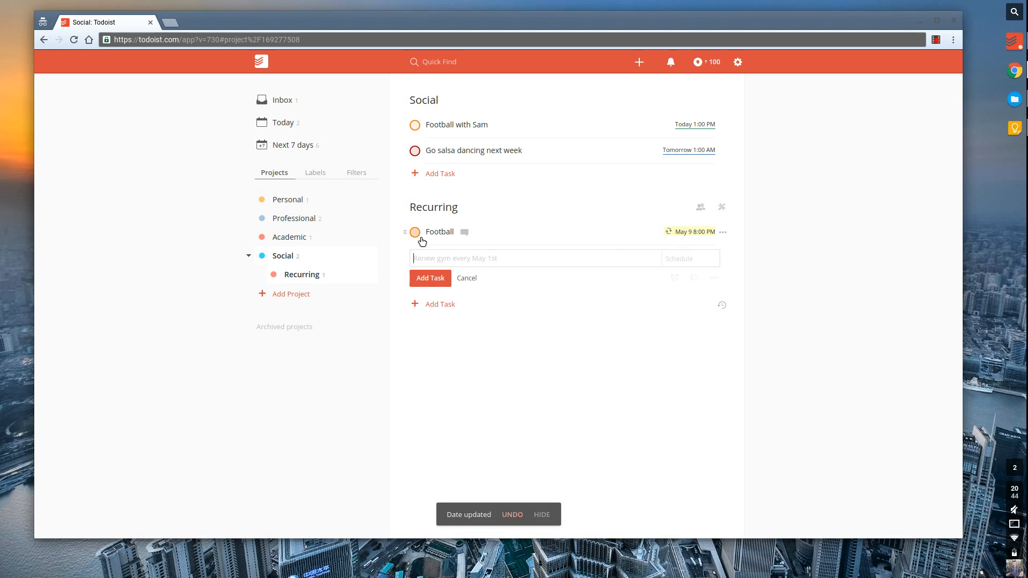
pyautogui.moveTo(694, 234)
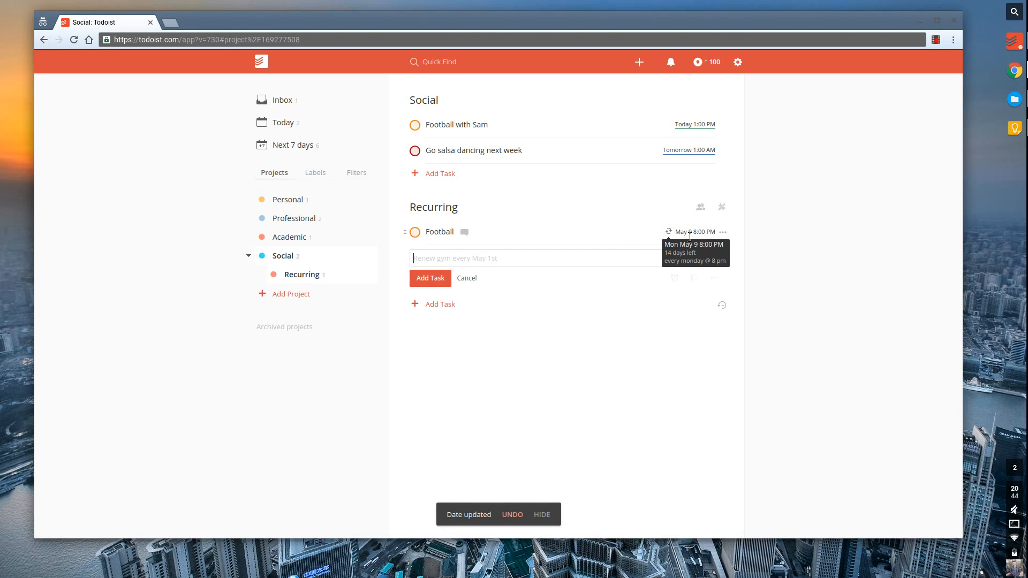
pyautogui.click(466, 279)
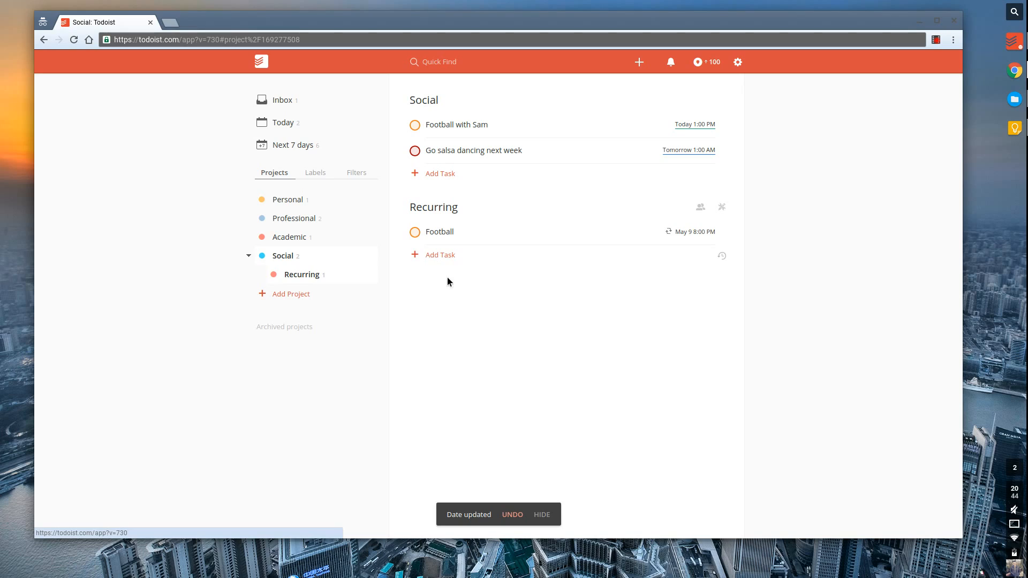
pyautogui.click(311, 158)
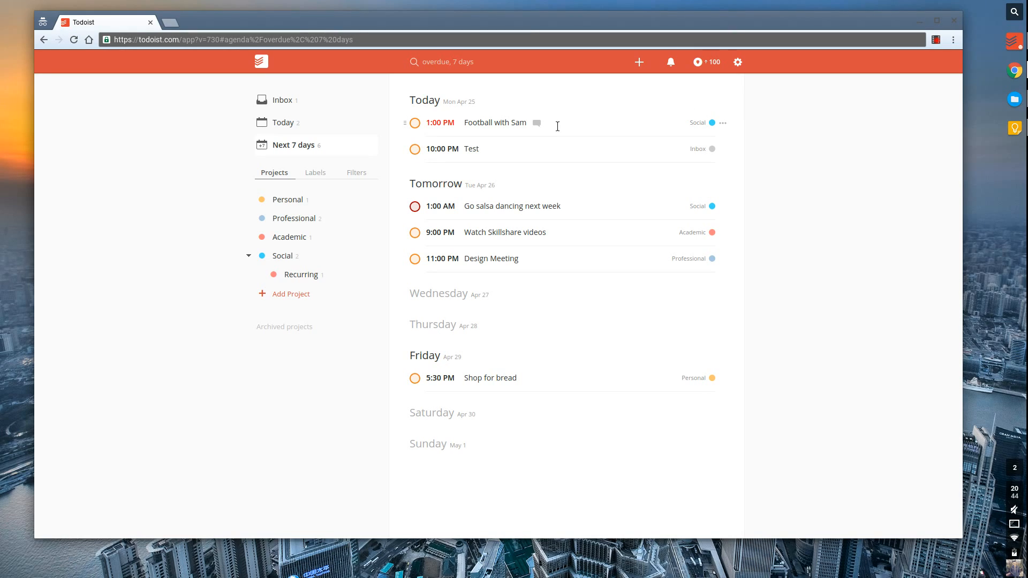
pyautogui.press('q')
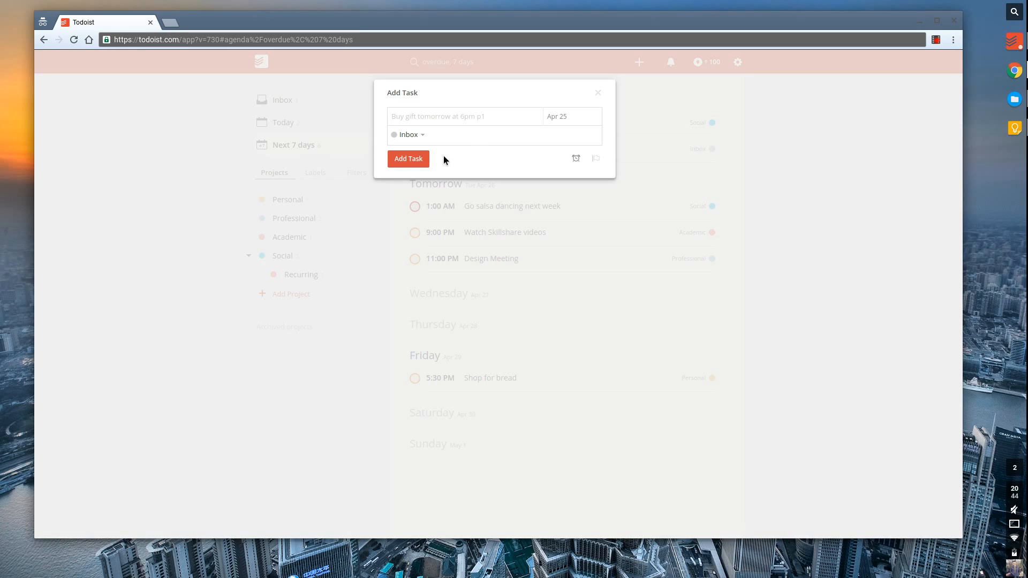
pyautogui.click(595, 210)
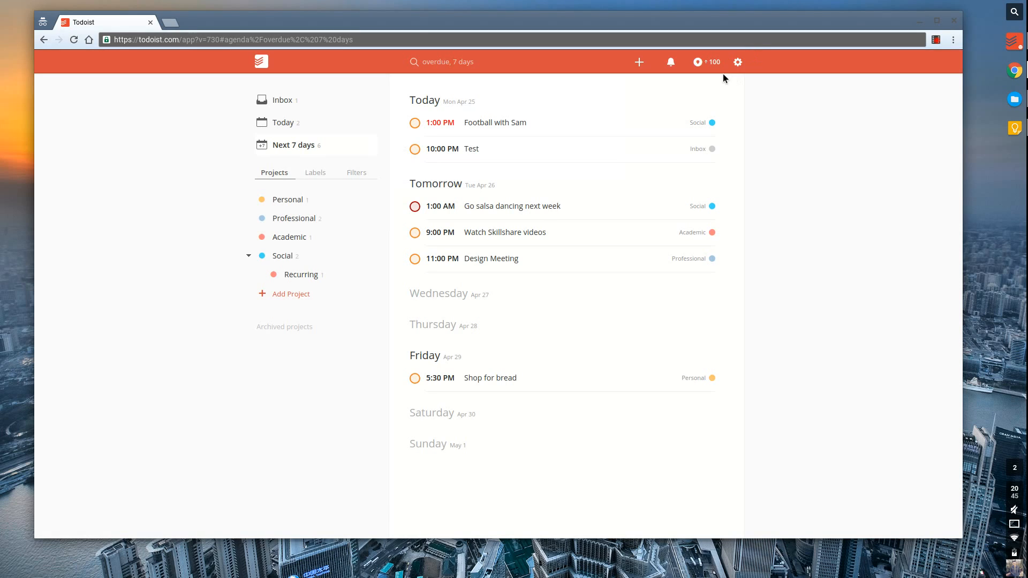
pyautogui.click(672, 63)
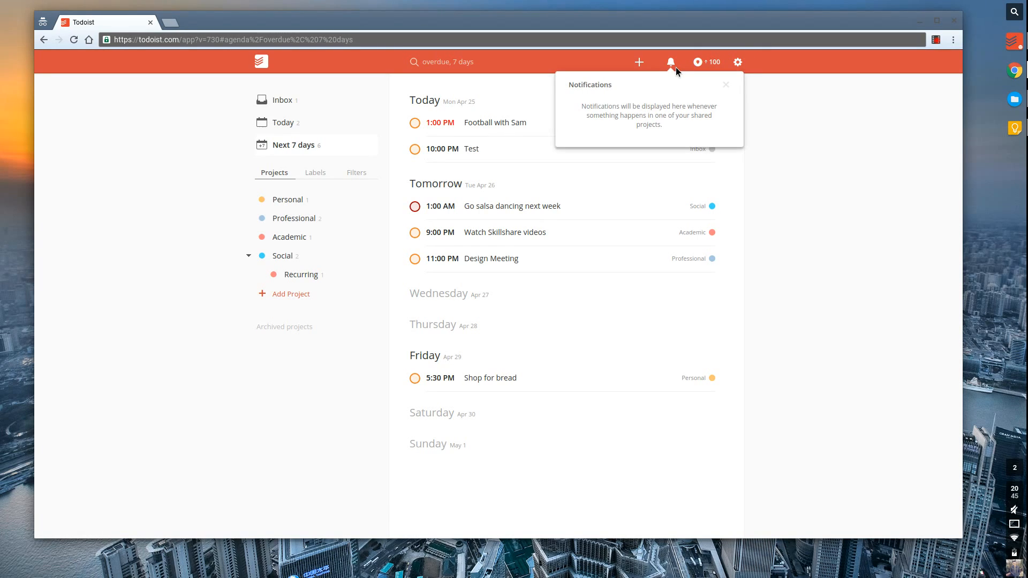
pyautogui.click(726, 86)
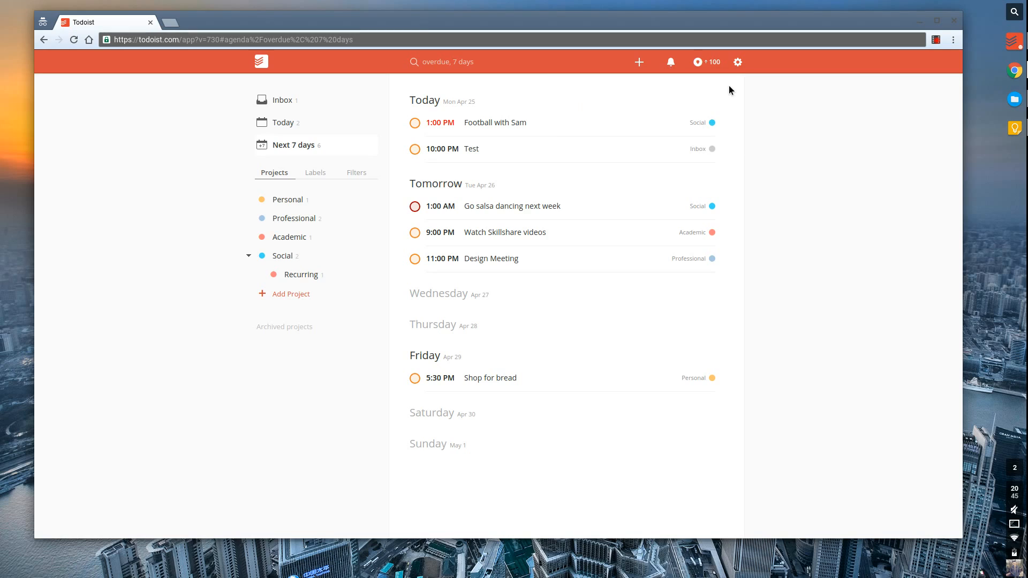
pyautogui.click(719, 67)
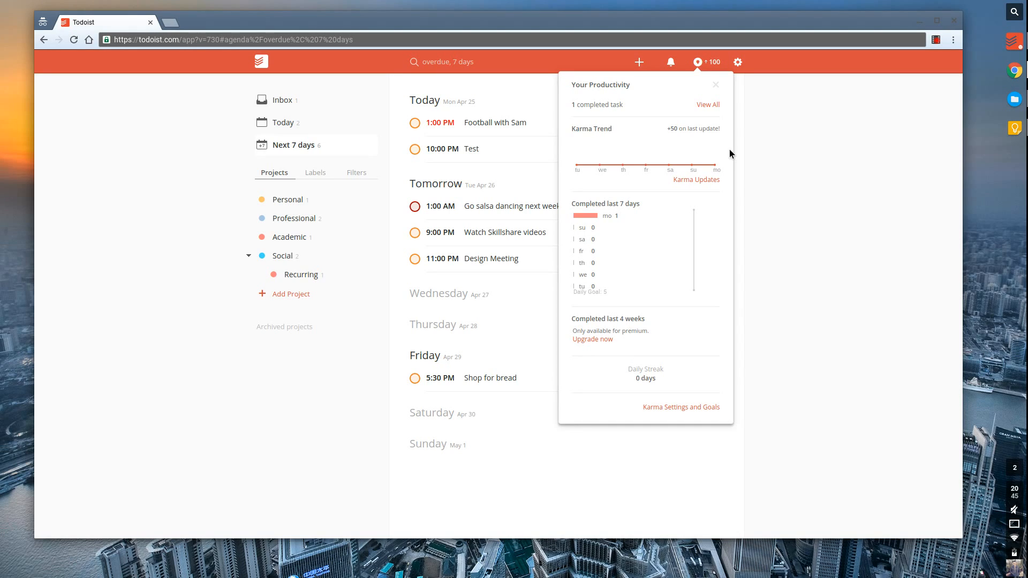
pyautogui.click(715, 84)
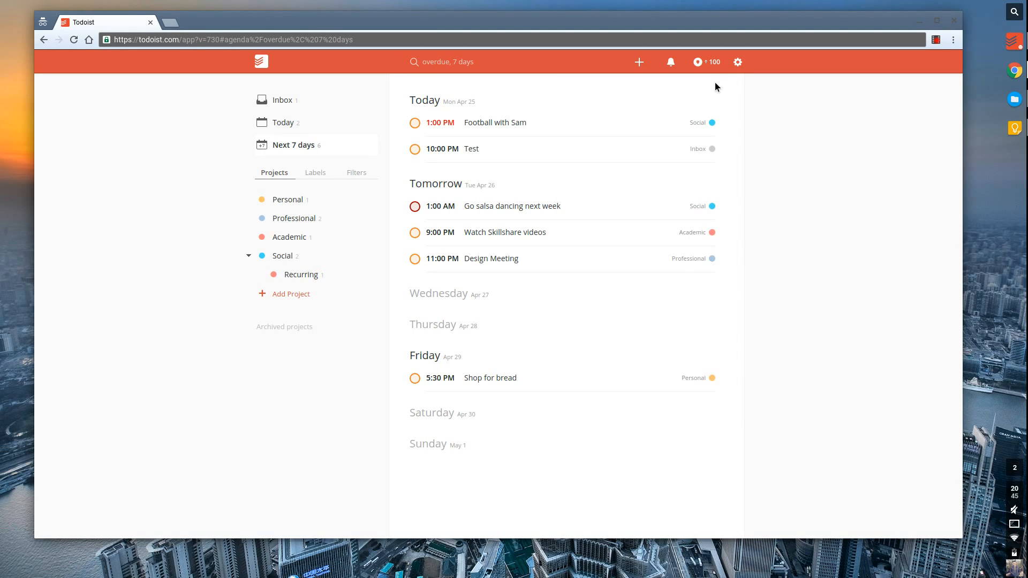
pyautogui.click(740, 65)
# Open Todoist Settings, try the Noir and premium Tangerine themes, then revert to Todoist.
pyautogui.click(751, 99)
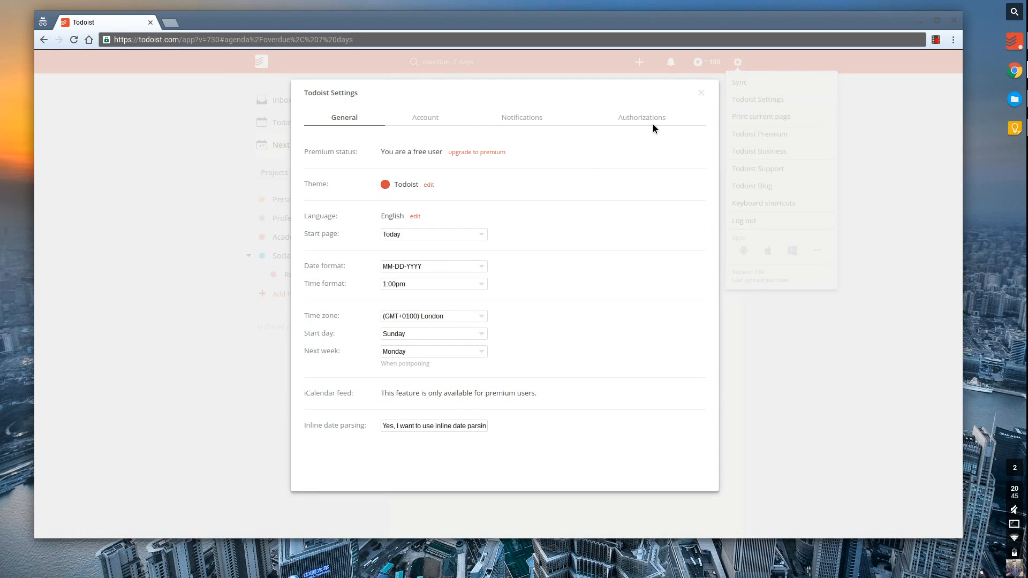
pyautogui.click(429, 184)
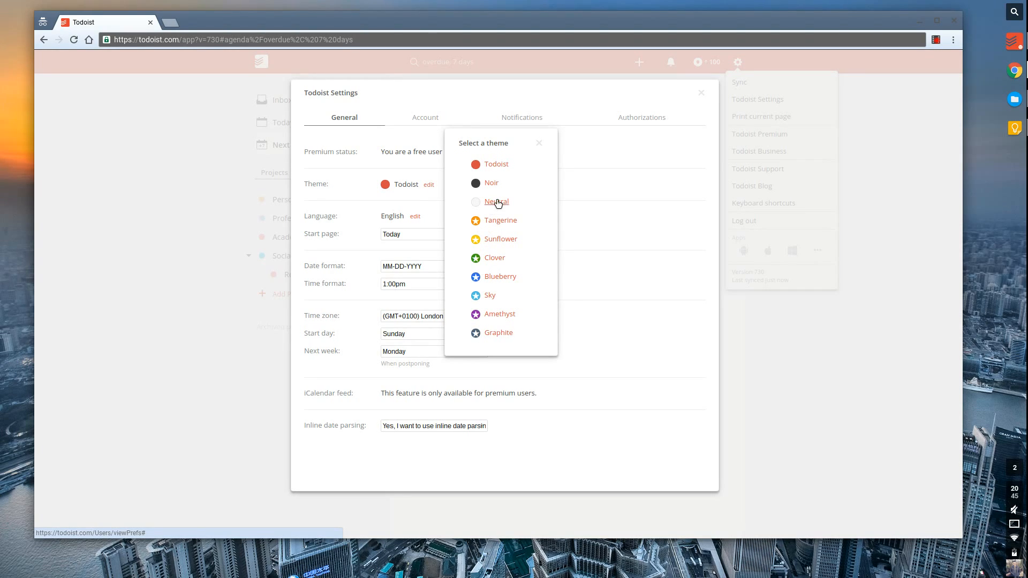
pyautogui.click(491, 184)
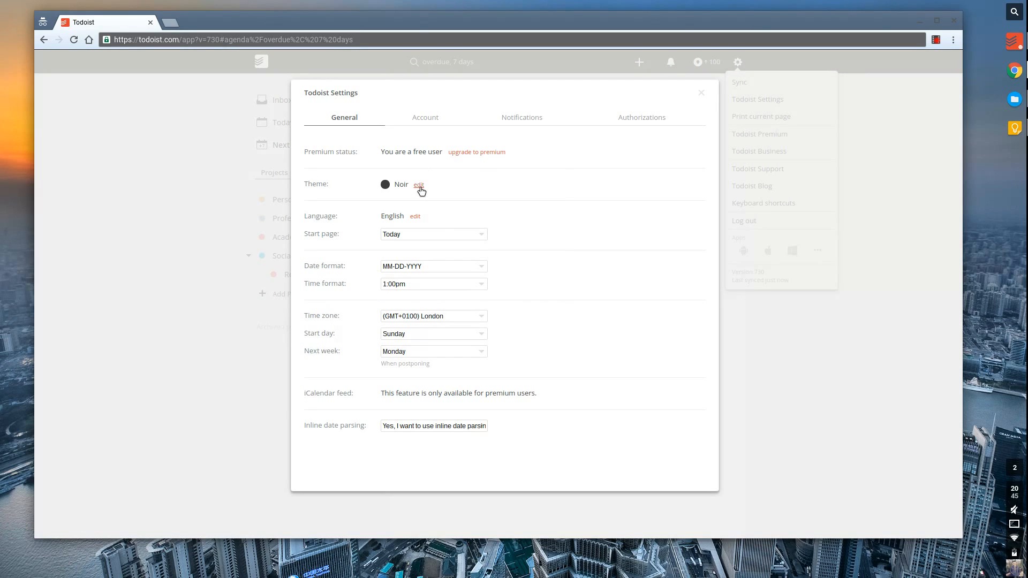
pyautogui.click(419, 186)
pyautogui.click(494, 220)
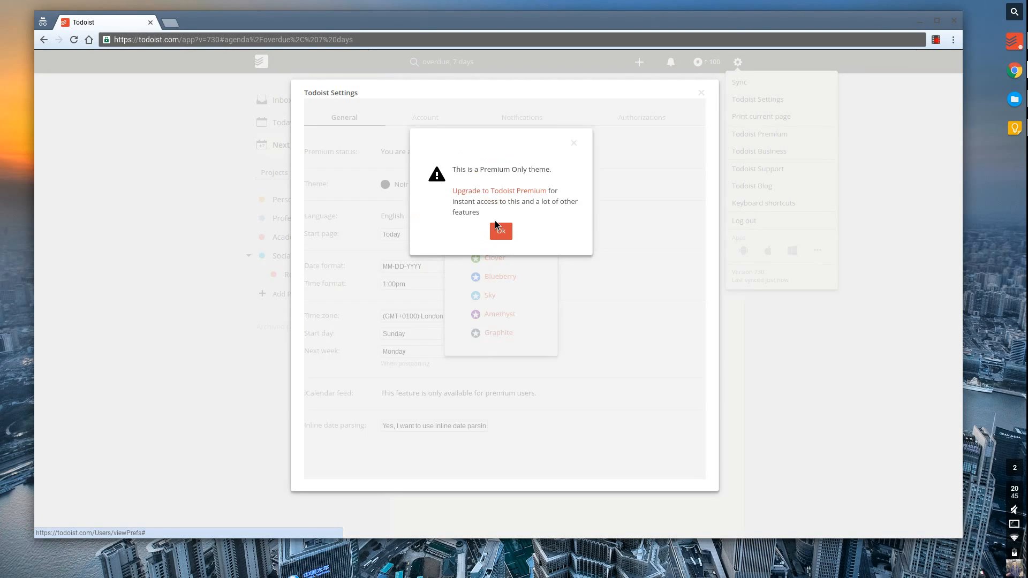
pyautogui.click(500, 231)
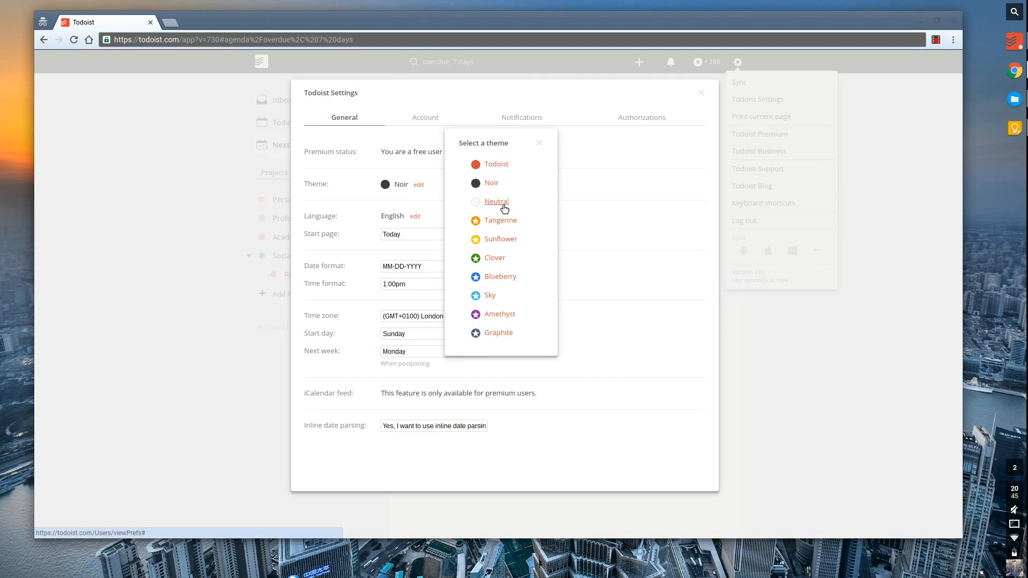
pyautogui.click(501, 163)
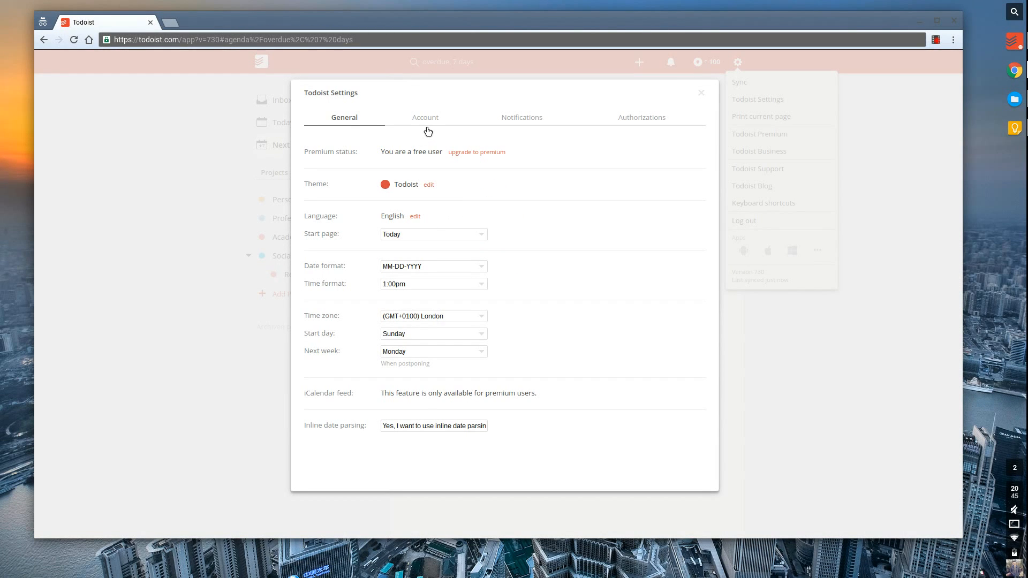
# Set start page Next 7 days, DD-MM-YYYY dates, 13:00 times, and Monday for week start and postponing.
pyautogui.click(400, 239)
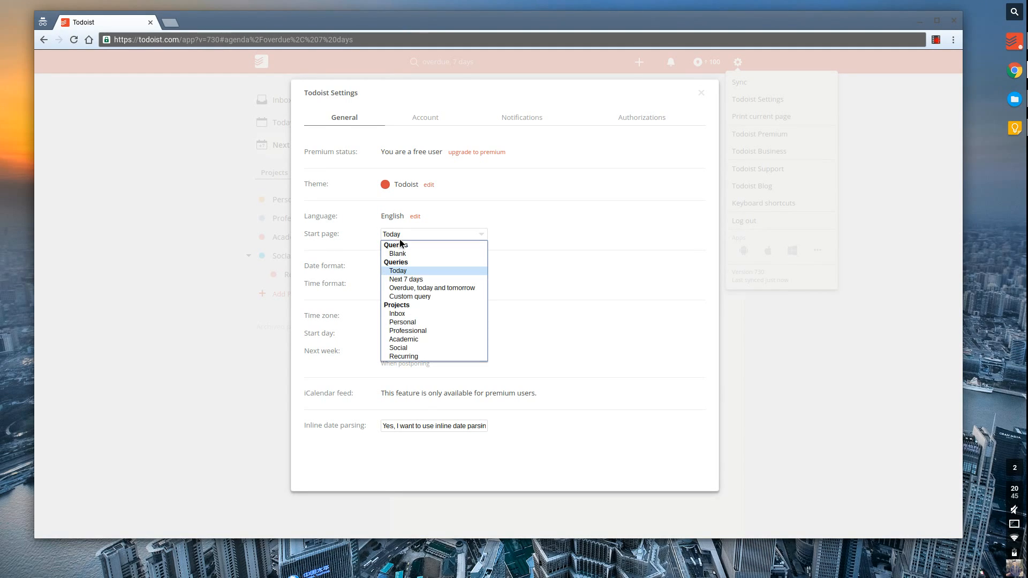
pyautogui.click(416, 280)
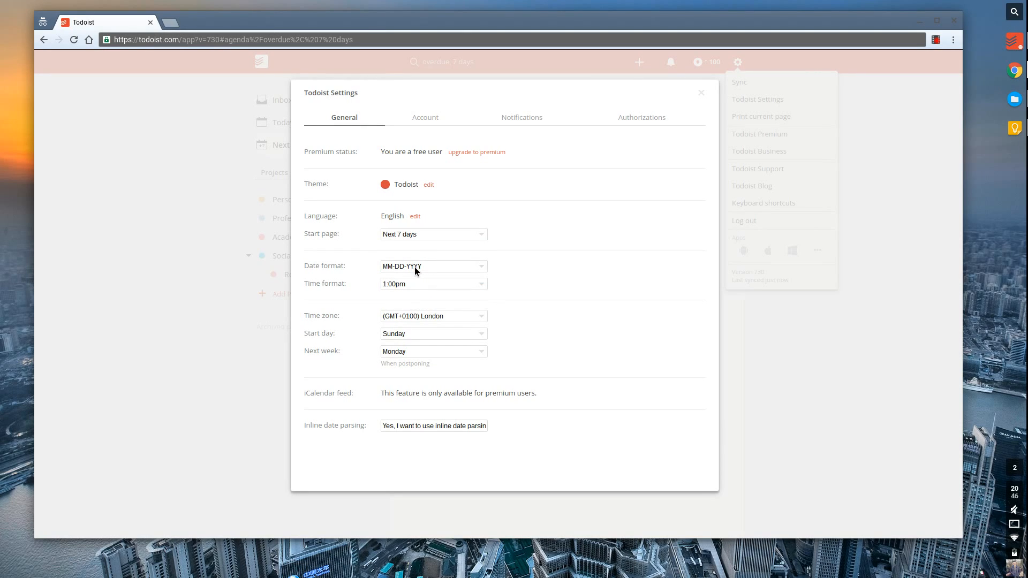
pyautogui.click(411, 269)
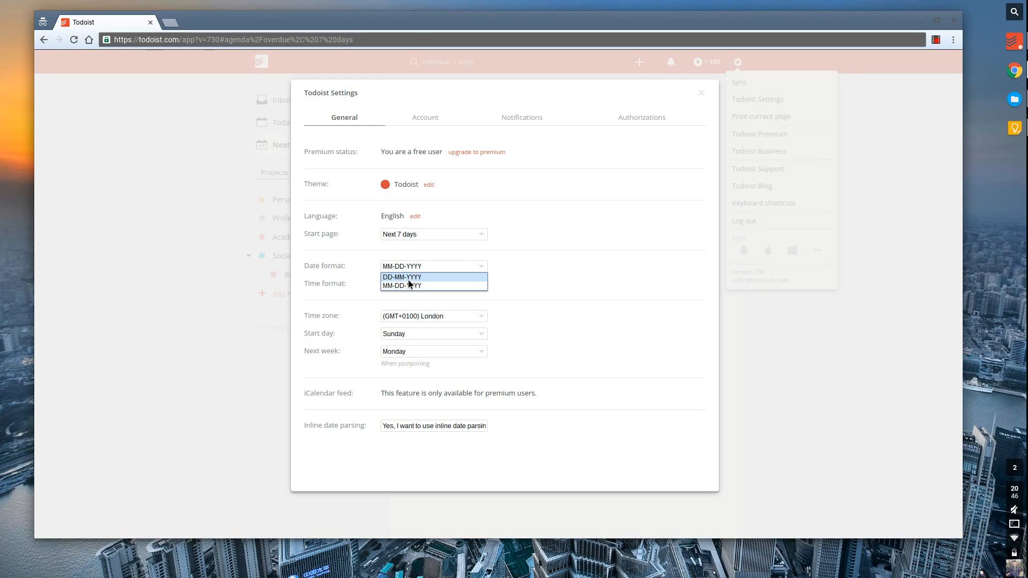
pyautogui.click(408, 281)
pyautogui.click(406, 285)
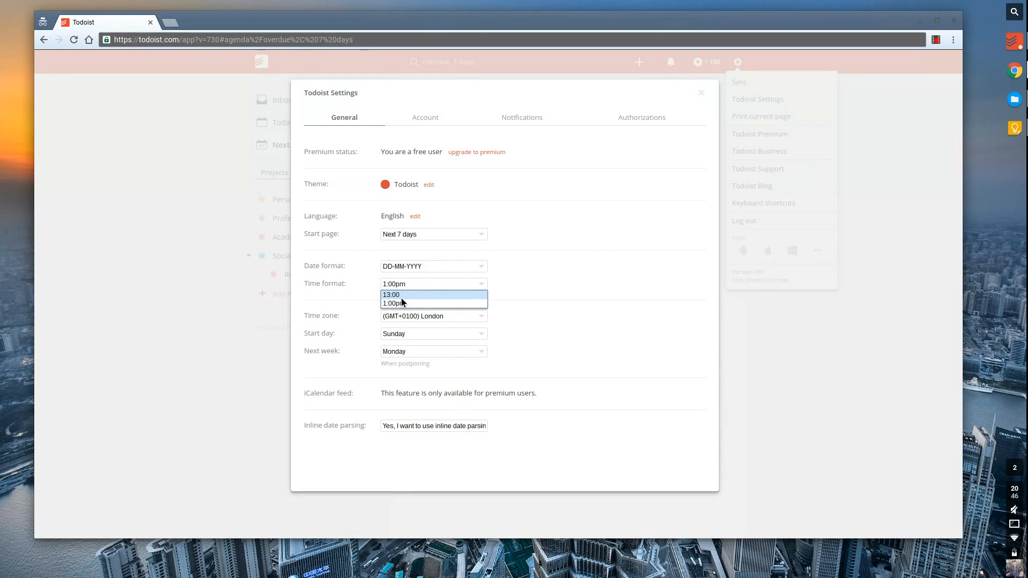
pyautogui.click(401, 300)
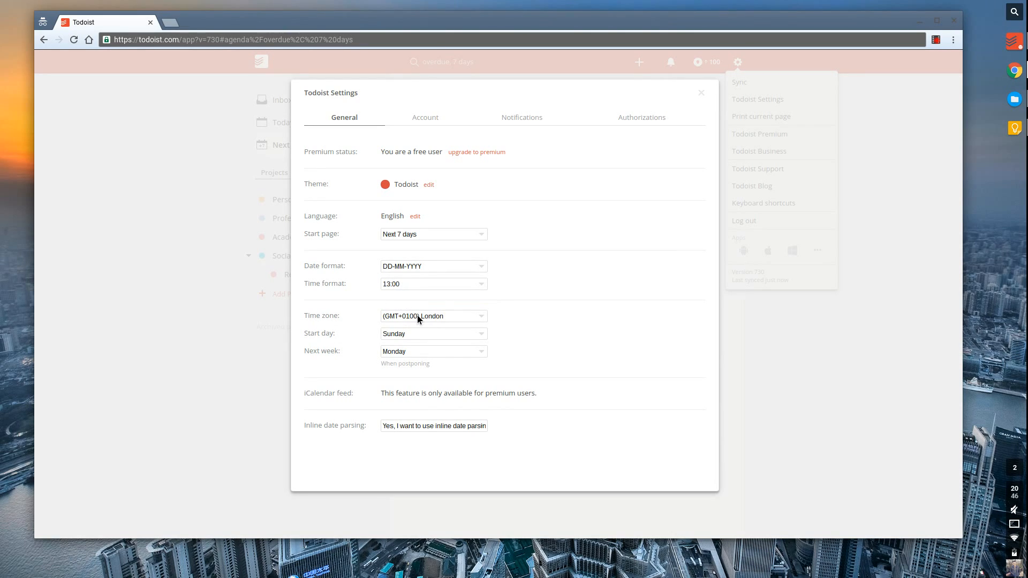
pyautogui.click(418, 337)
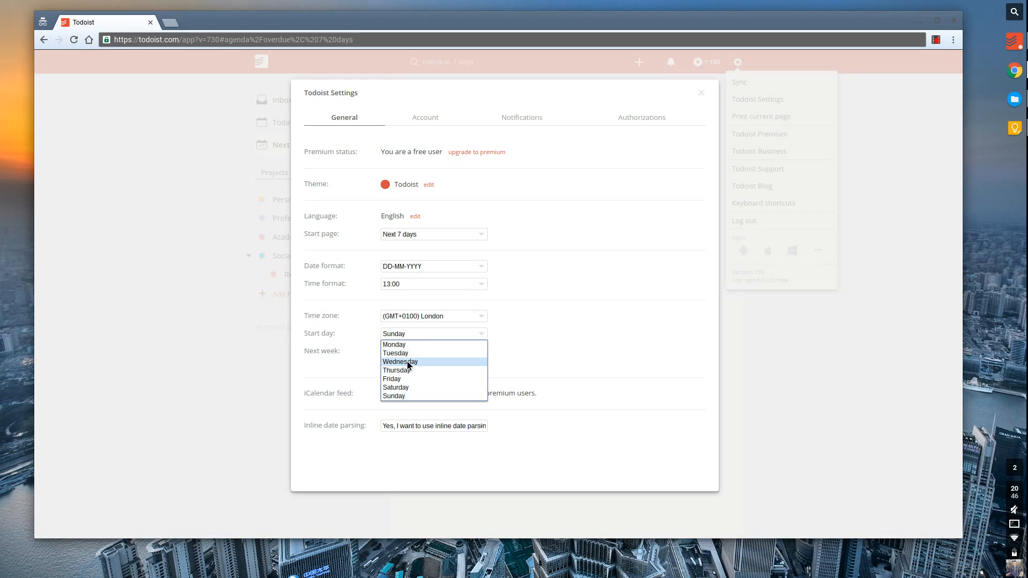
pyautogui.click(406, 348)
pyautogui.click(405, 351)
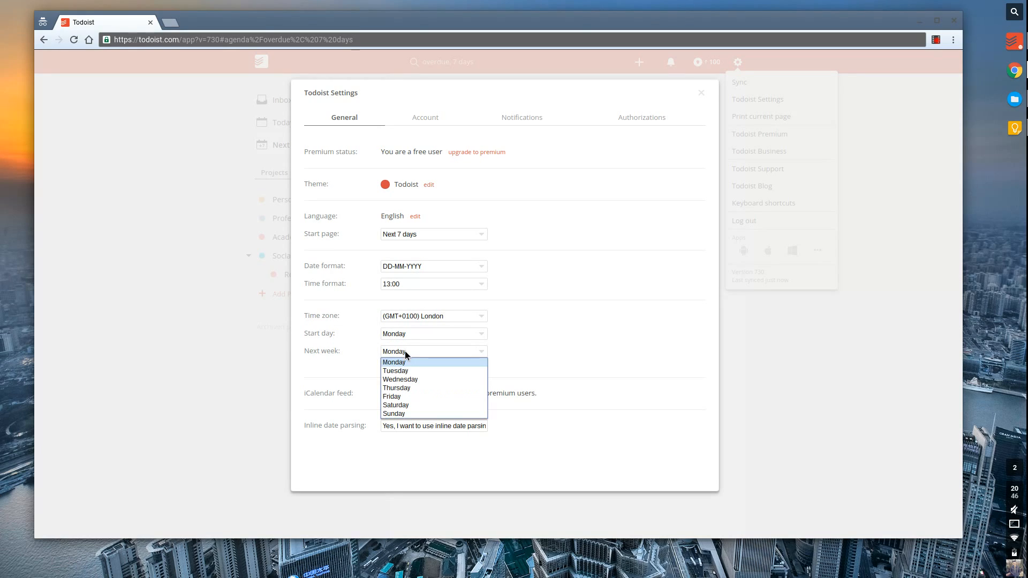
pyautogui.click(405, 363)
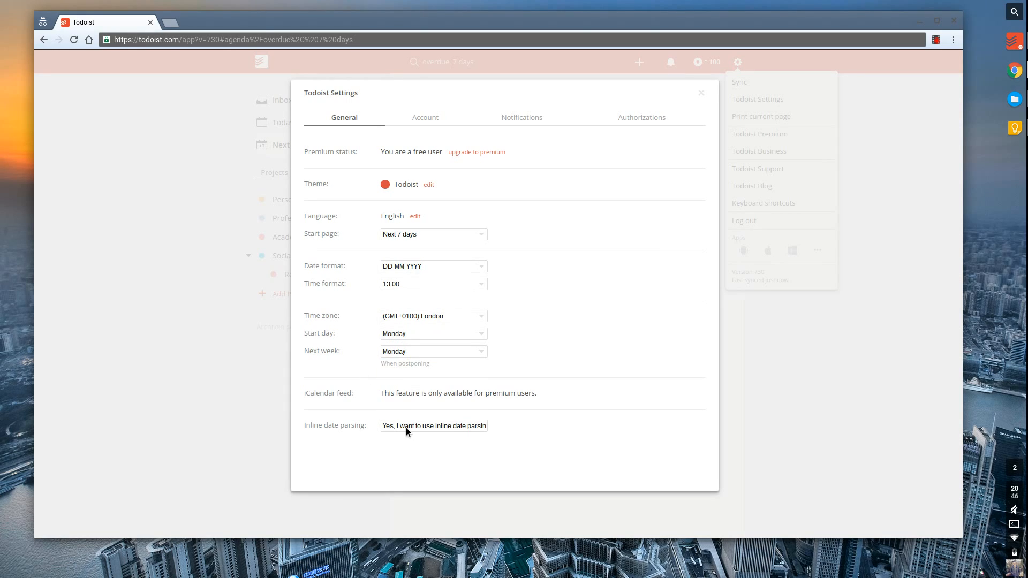
pyautogui.click(427, 122)
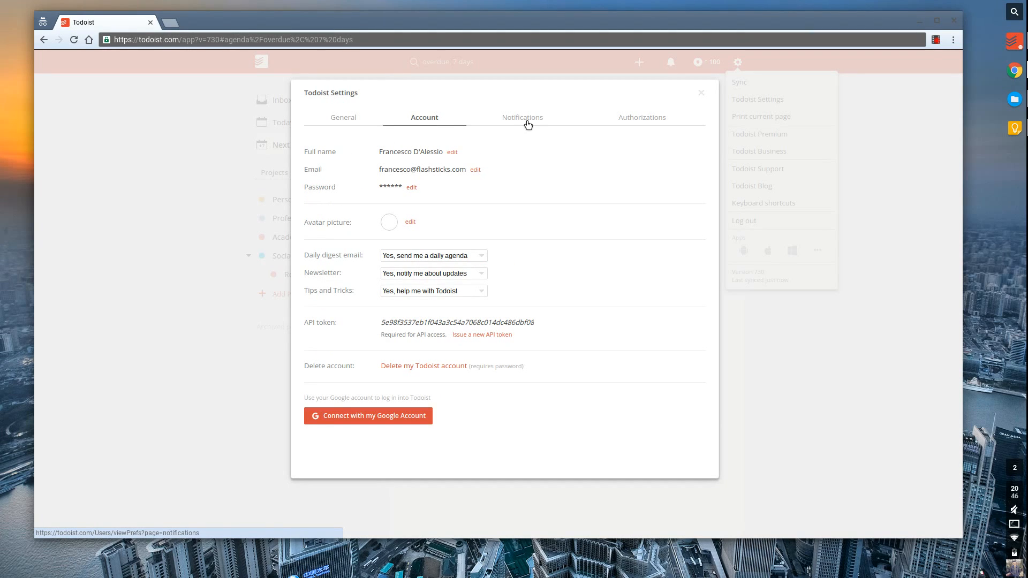
# View the Notifications tab, glance at Authorizations, and return to Notifications.
pyautogui.click(527, 124)
pyautogui.click(439, 128)
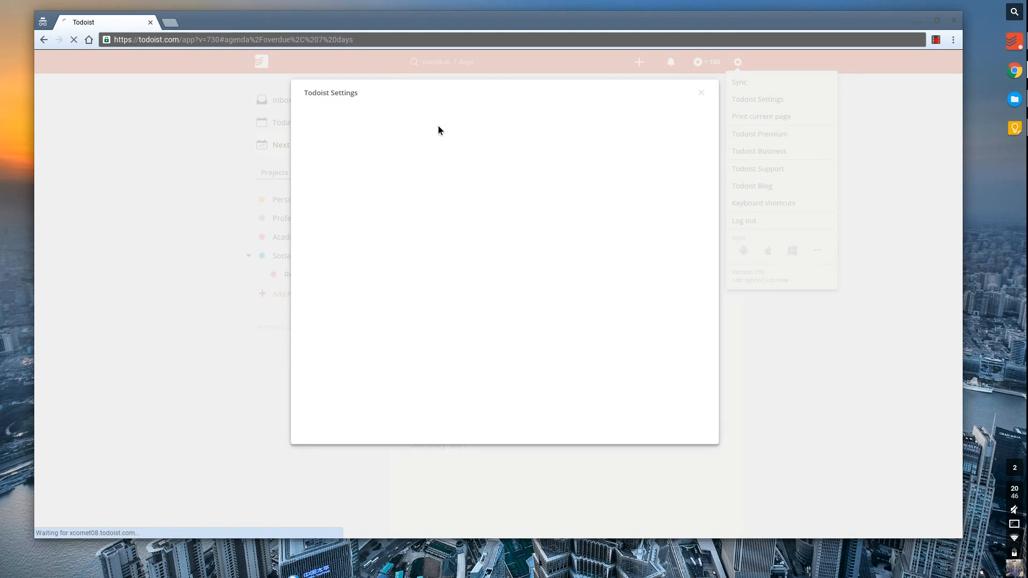
pyautogui.click(517, 124)
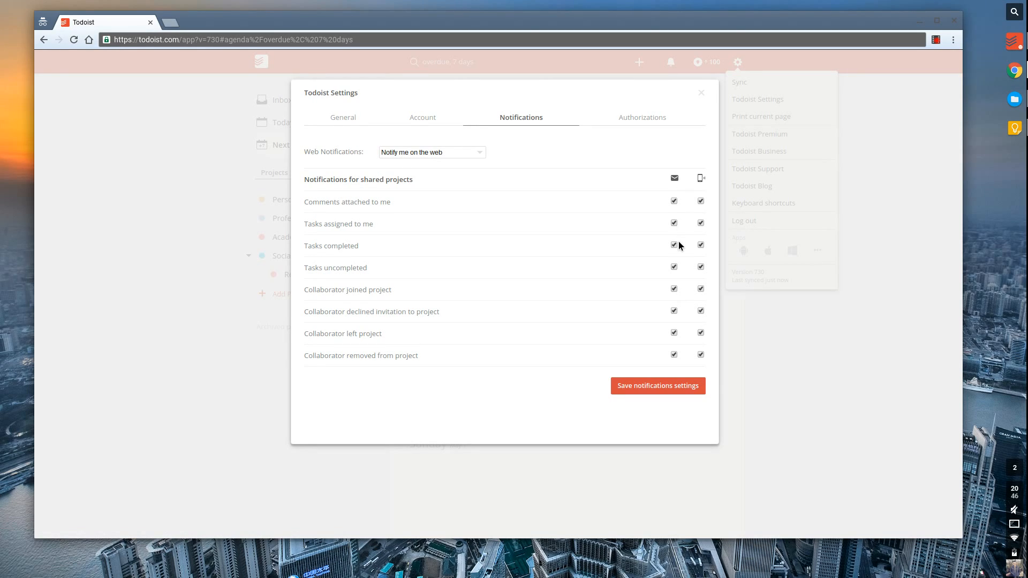
pyautogui.click(640, 120)
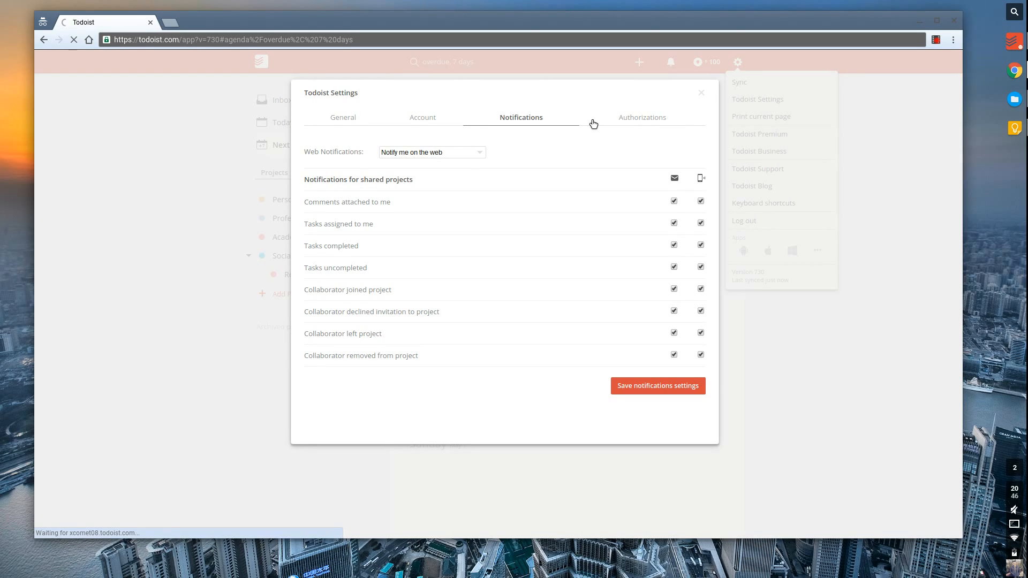
pyautogui.click(513, 127)
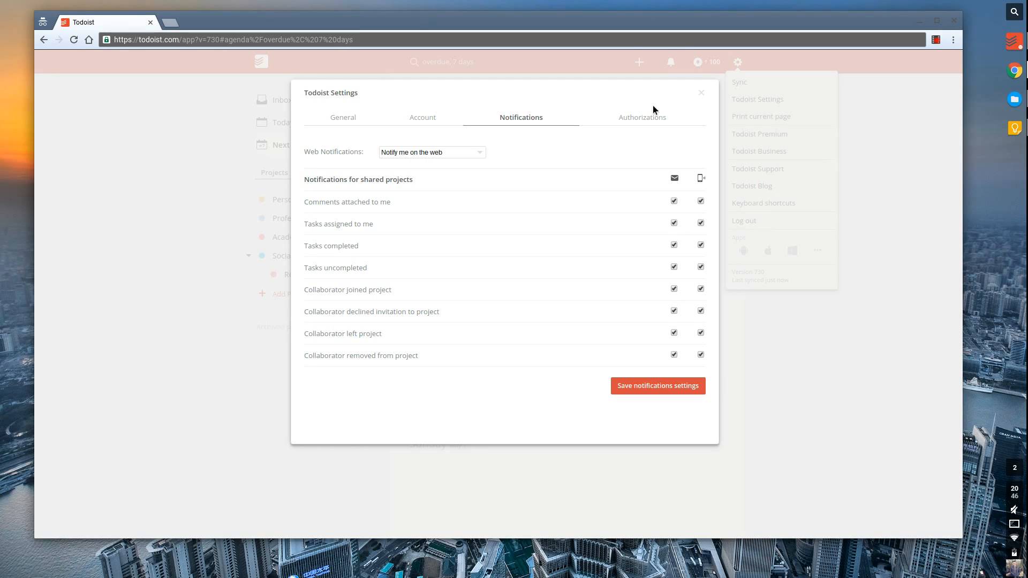
# Close Settings to return to the Next 7 days agenda, now showing 24-hour task times.
pyautogui.click(702, 93)
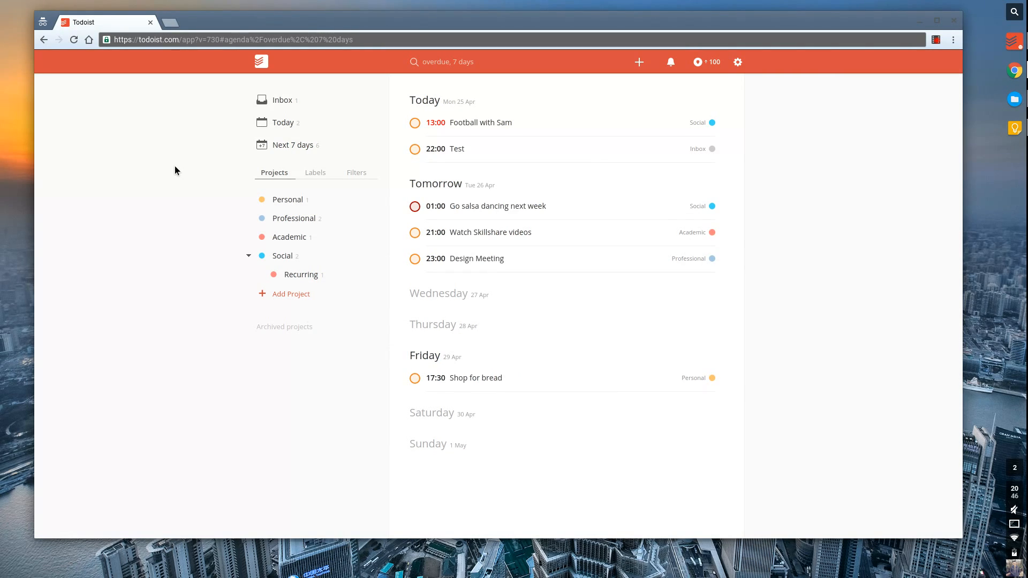